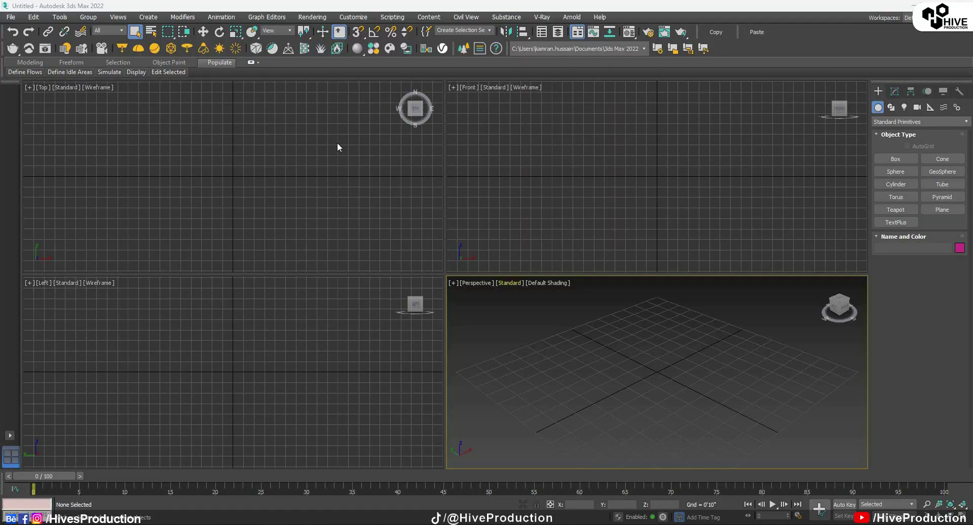
Step: Create a Biped about 8'2" tall at the origin of the Top view and bring the whole figure into the Perspective view
click(957, 107)
click(895, 172)
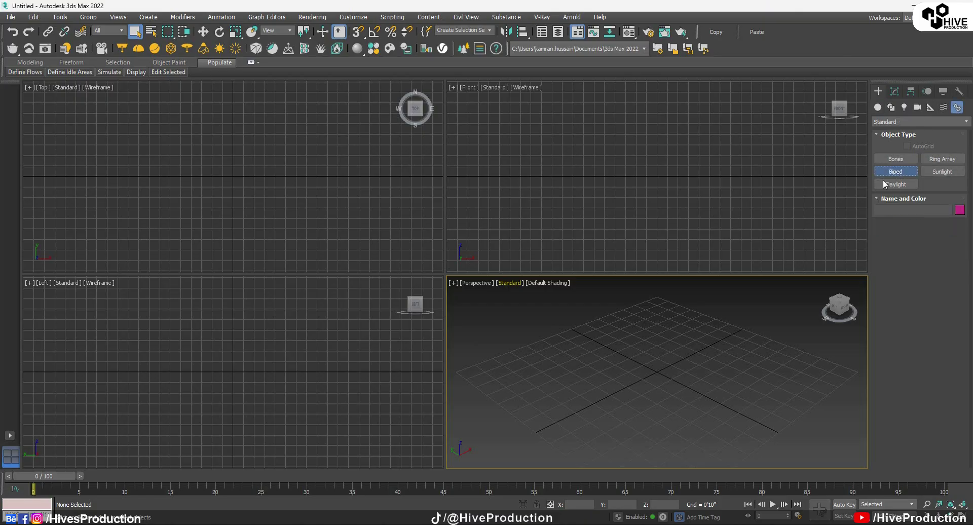
drag(233, 175, 361, 279)
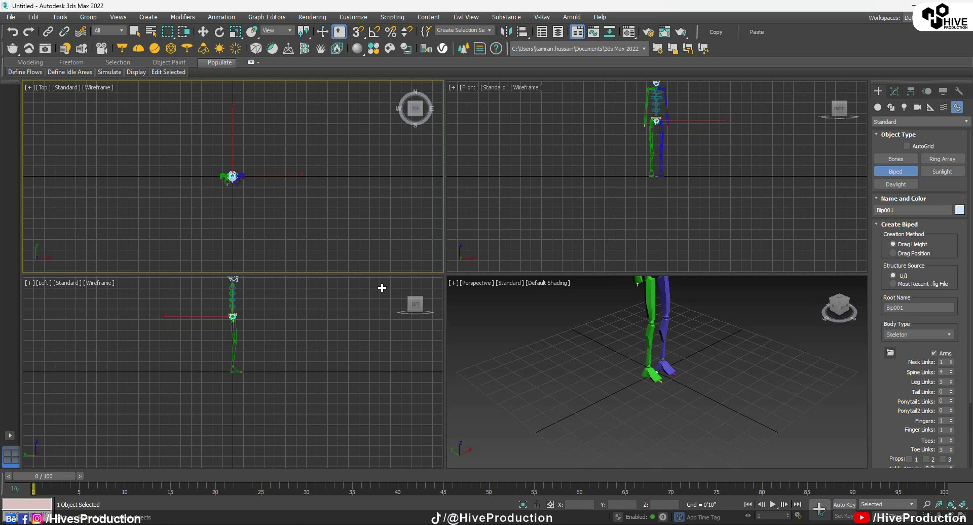
right_click(696, 388)
key(w)
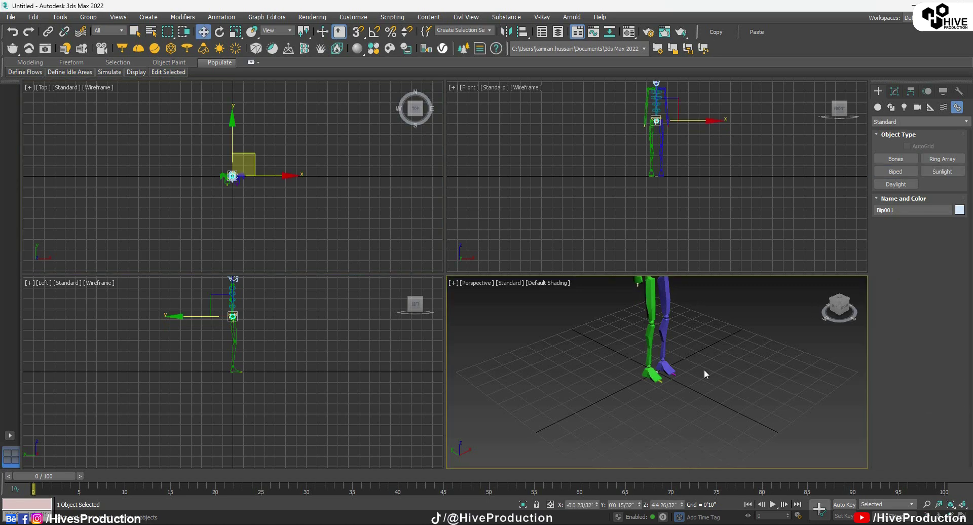
middle_drag(704, 376, 727, 436)
scroll(725, 434, down, 2)
alt+middle_drag(695, 403, 665, 391)
click(763, 429)
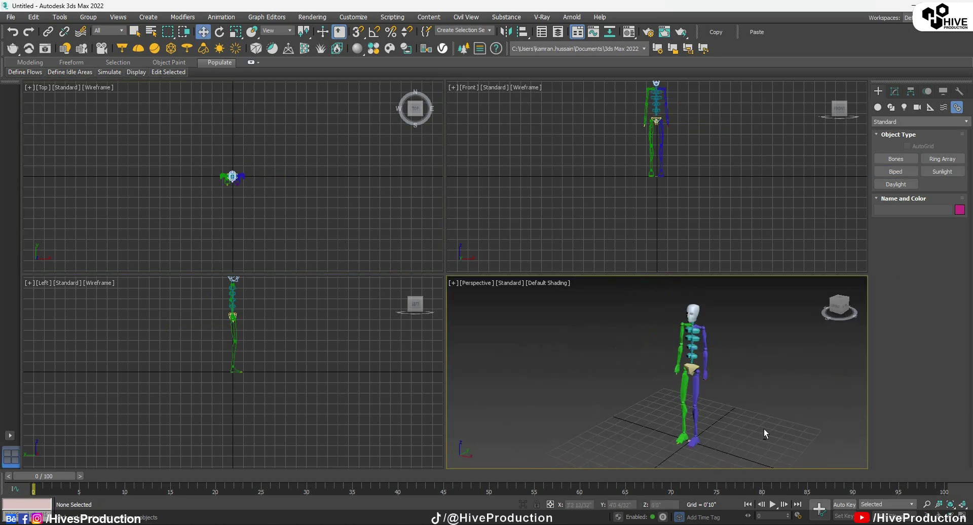
alt+middle_drag(764, 432, 735, 456)
alt+middle_drag(714, 414, 742, 424)
Step: Try raising and shifting the biped's left foot to bend the leg, and undo the moves
click(700, 438)
mouse_move(704, 398)
mouse_down()
mouse_move(713, 377)
mouse_move(710, 395)
mouse_up()
alt+middle_drag(714, 406, 665, 409)
drag(706, 390, 706, 373)
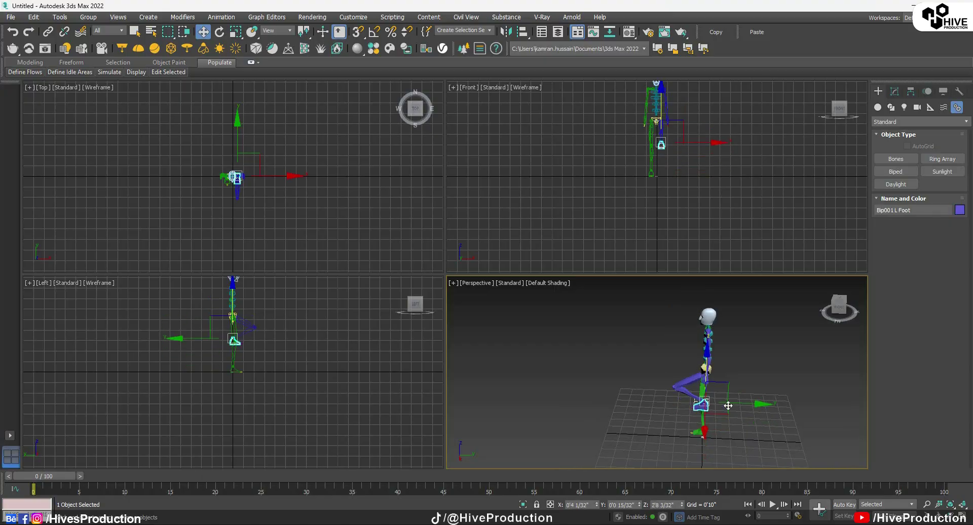
drag(745, 405, 772, 416)
key(ctrl+z)
key(ctrl+z)
key(ctrl+z)
key(ctrl+z)
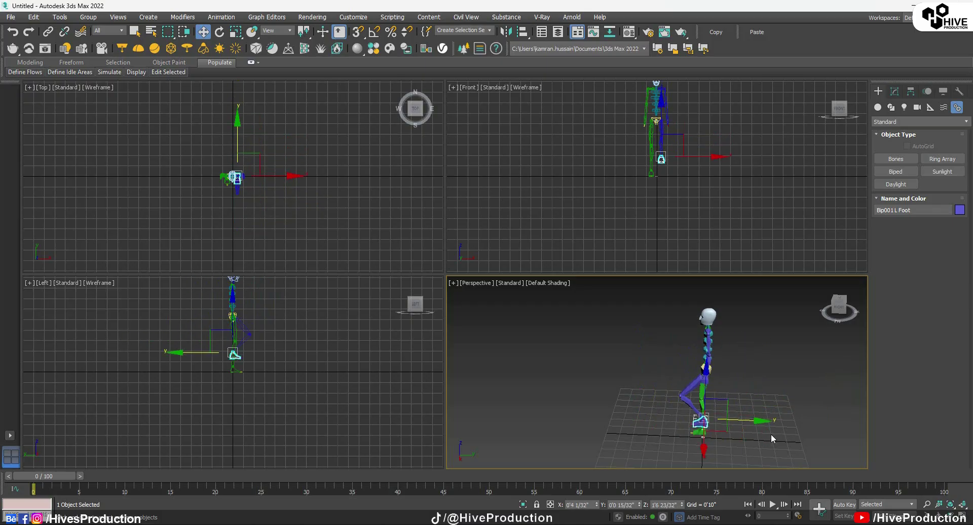
key(ctrl+z)
Step: Maximize the Perspective view and close in on the biped's upper body with nothing selected
alt+middle_drag(709, 419, 781, 389)
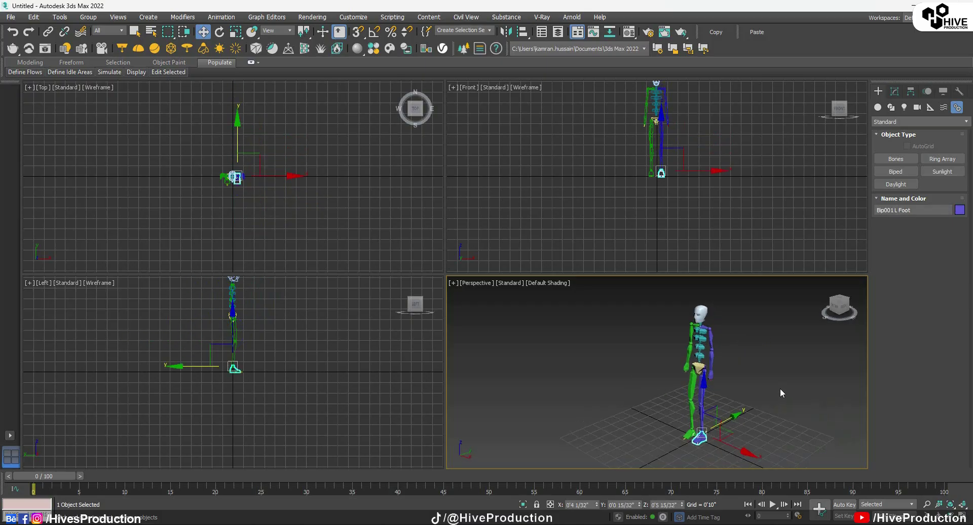
click(781, 389)
key(alt+w)
alt+middle_drag(673, 400, 499, 269)
scroll(493, 185, up, 5)
Step: Try tilting the biped's head with Rotate, undo the rotation and deselect the head
click(479, 178)
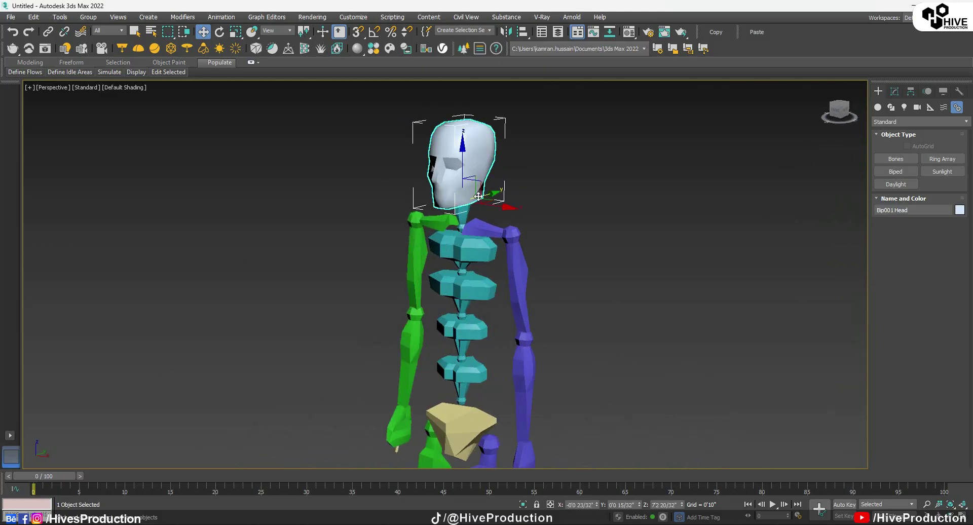
alt+middle_drag(479, 178, 437, 167)
key(e)
mouse_move(436, 166)
mouse_down()
mouse_move(422, 219)
mouse_move(434, 175)
mouse_up()
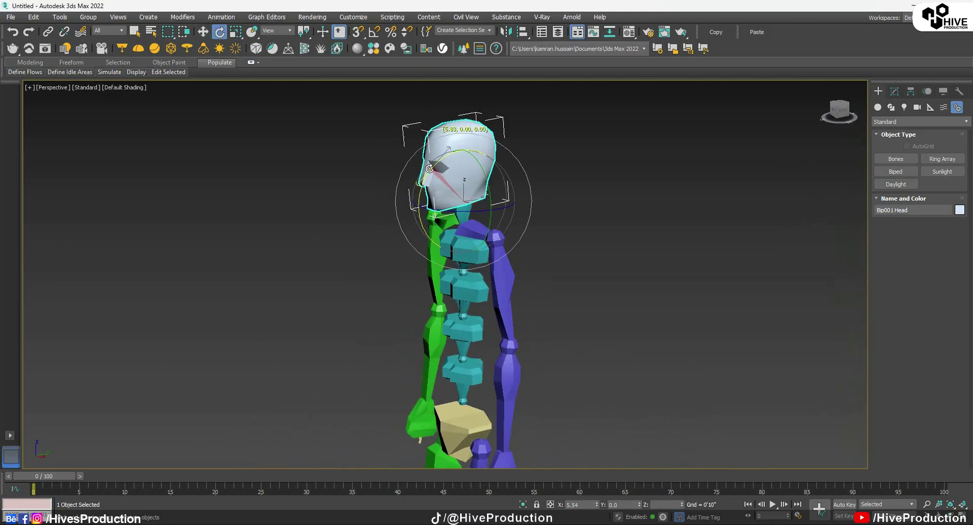
key(ctrl+z)
alt+middle_drag(521, 259, 591, 267)
click(591, 266)
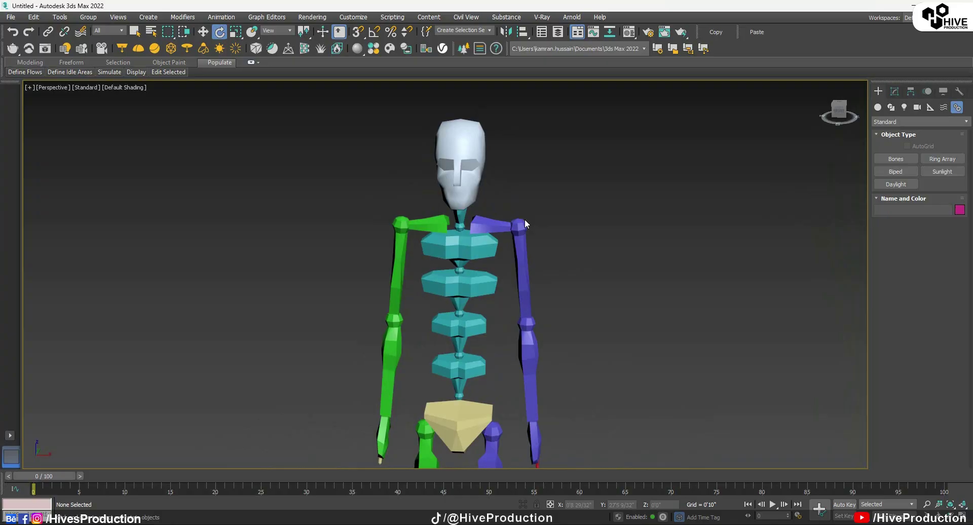
Step: Try rotating the biped's left upper arm at the shoulder, undo the rotation and deselect the arm
click(525, 219)
drag(542, 184, 517, 165)
key(ctrl+z)
alt+middle_drag(572, 329, 541, 336)
scroll(540, 334, down, 2)
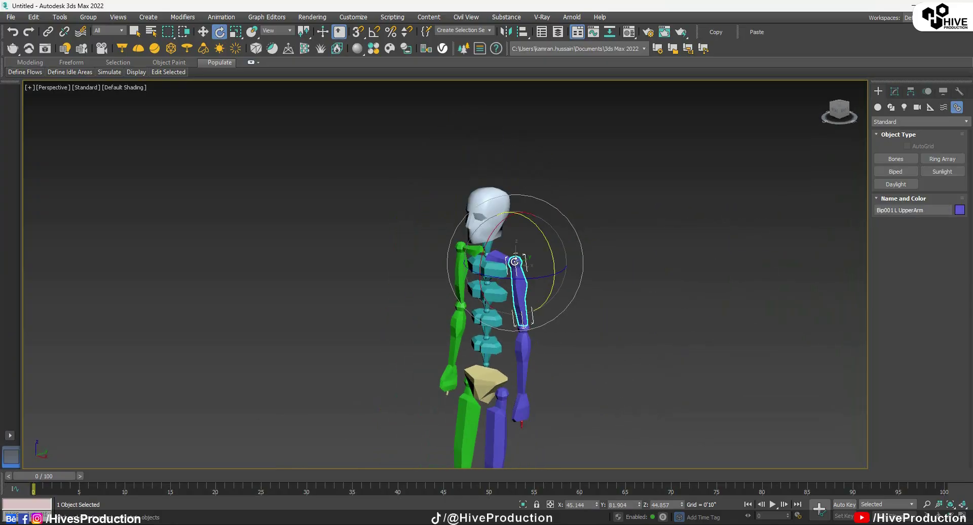
click(639, 228)
Step: Try twisting the biped's topmost spine link about its vertical axis, and undo the rotation
click(495, 268)
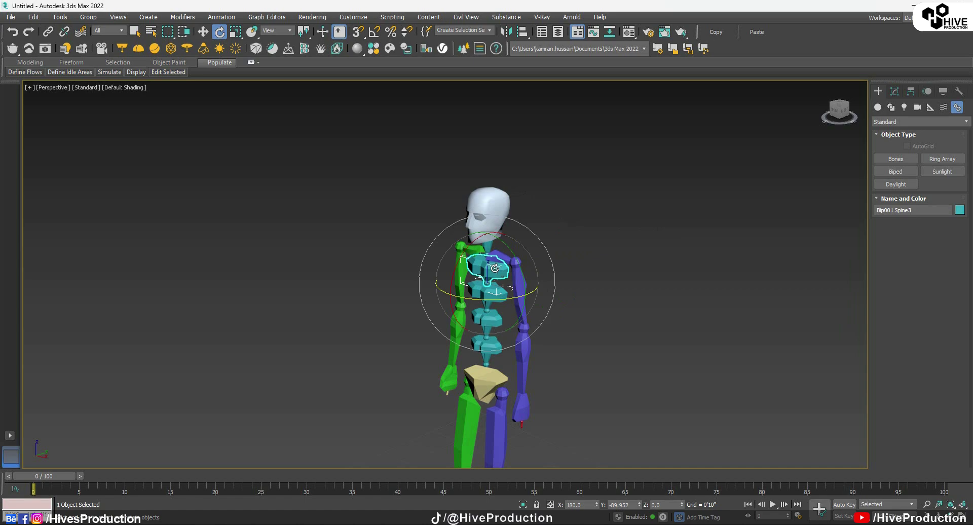
drag(505, 298, 529, 300)
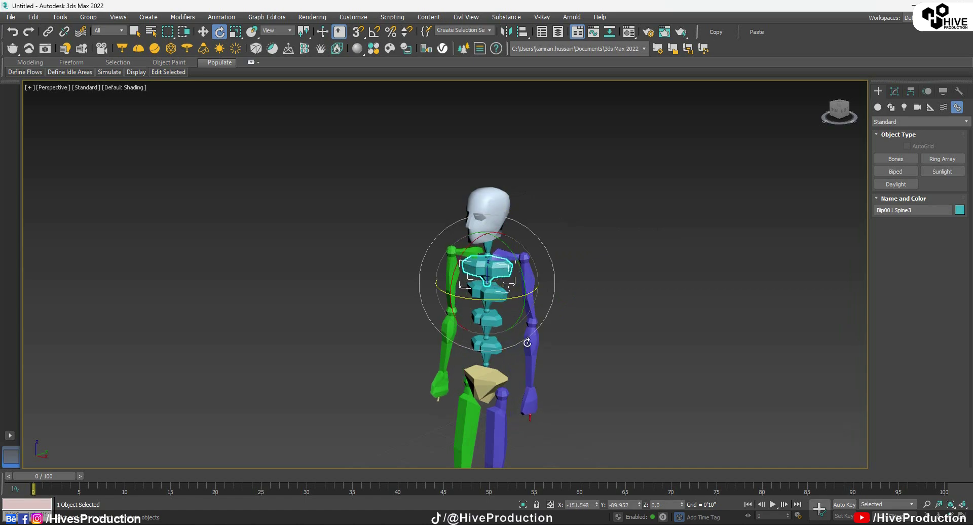
key(ctrl+z)
Step: Try moving the biped's left calf upward to bend the leg, and undo the move
middle_drag(506, 398, 461, 190)
click(453, 345)
key(w)
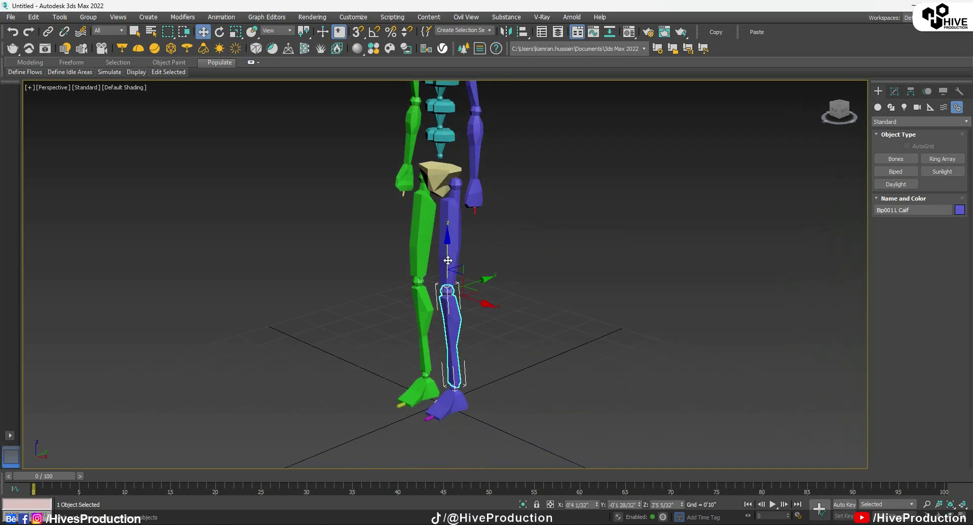
drag(447, 256, 440, 192)
key(ctrl+z)
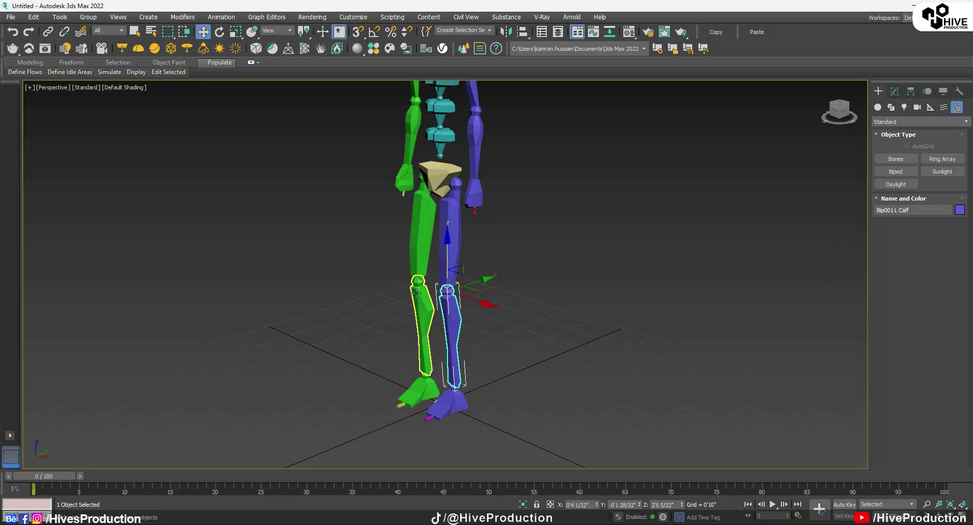
Step: Try moving the biped's right calf upward, and deselect it
click(420, 285)
drag(420, 283, 428, 252)
scroll(545, 236, down, 4)
middle_drag(546, 238, 551, 314)
click(552, 304)
alt+middle_drag(550, 274, 580, 293)
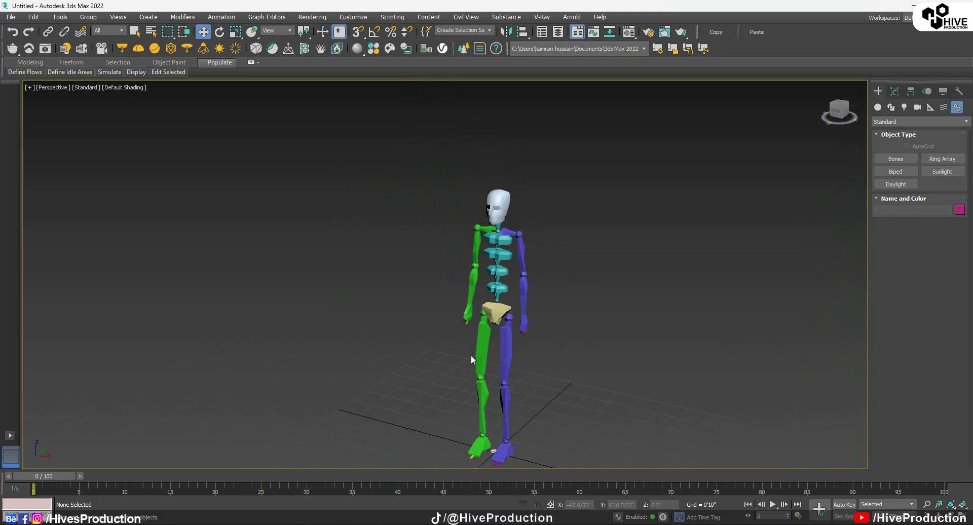
Step: Select the Bip001 root object inside the pelvis in wireframe display and try moving the whole figure in shaded display
scroll(471, 355, up, 5)
middle_drag(580, 193, 502, 320)
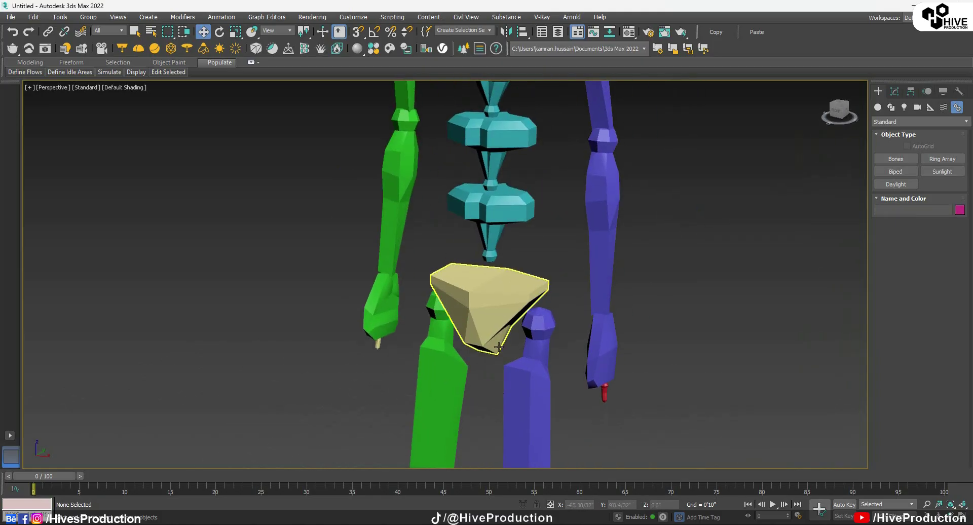
key(F3)
scroll(471, 268, up, 4)
click(476, 264)
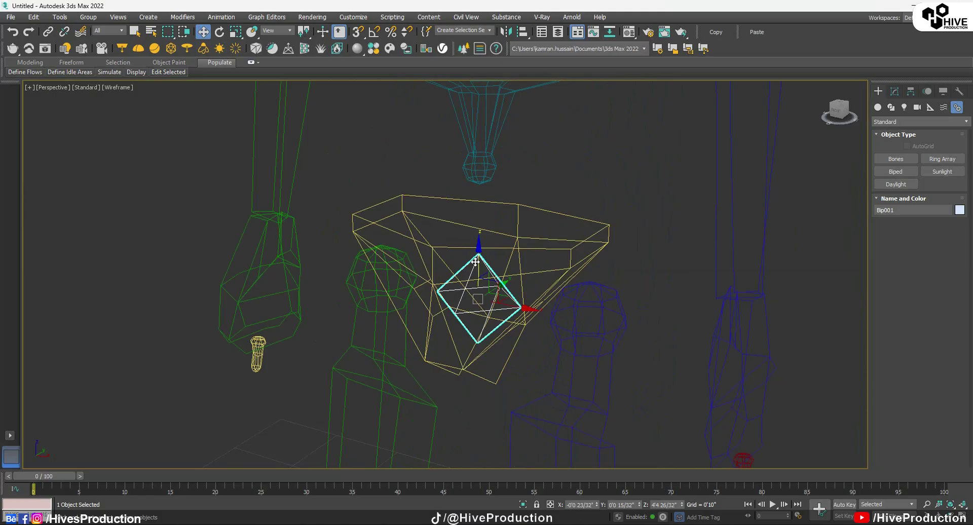
key(F3)
scroll(492, 262, down, 6)
drag(495, 262, 543, 282)
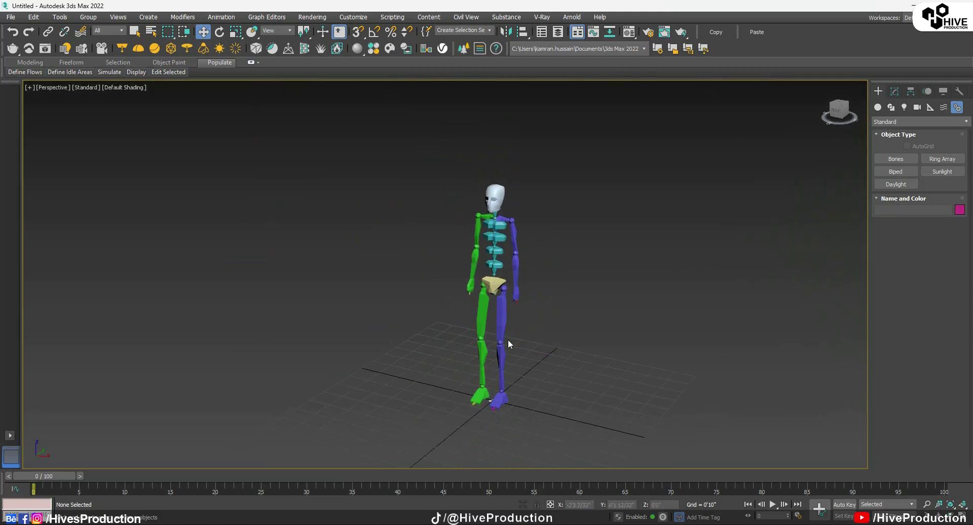
Step: Check the pelvis bone, reselect the Bip001 root in wireframe to test moving the biped, undo the move and deselect
click(503, 289)
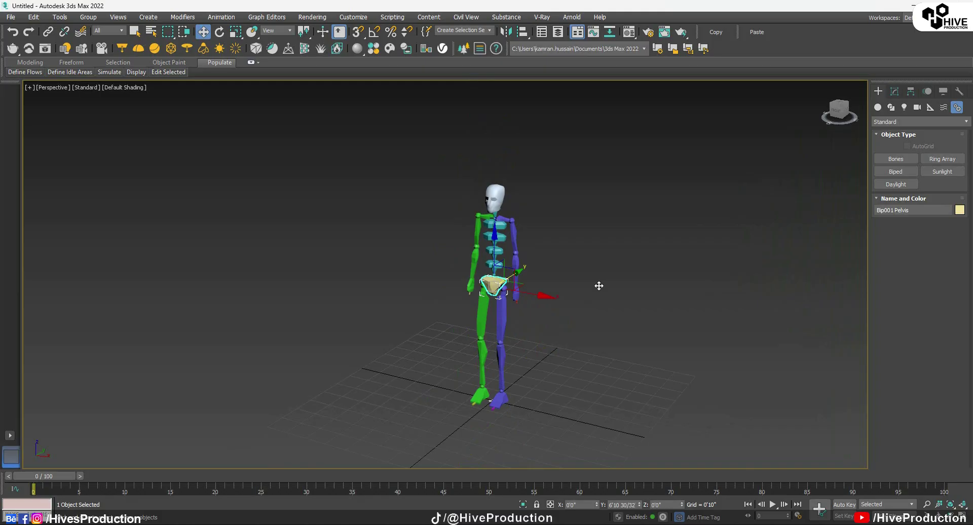
click(600, 323)
scroll(498, 290, up, 8)
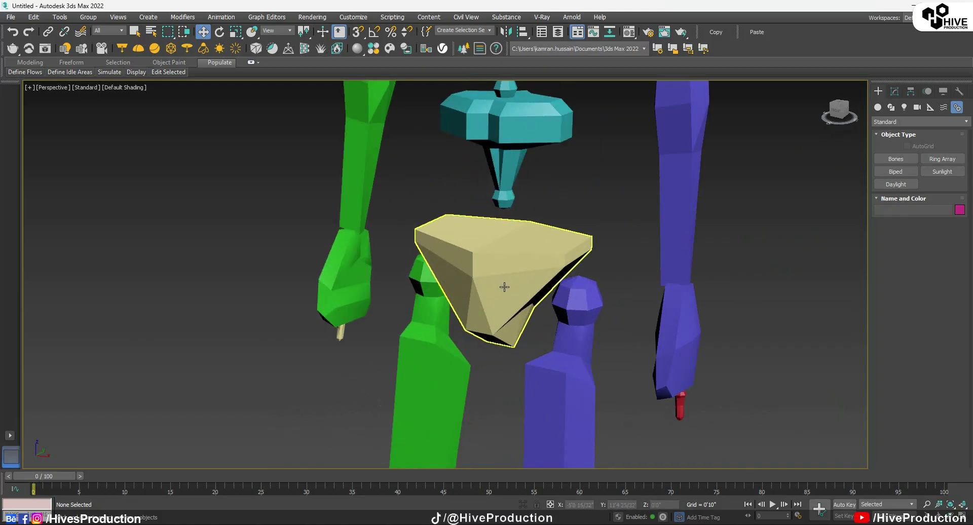
key(F3)
click(504, 287)
key(F3)
scroll(504, 286, down, 8)
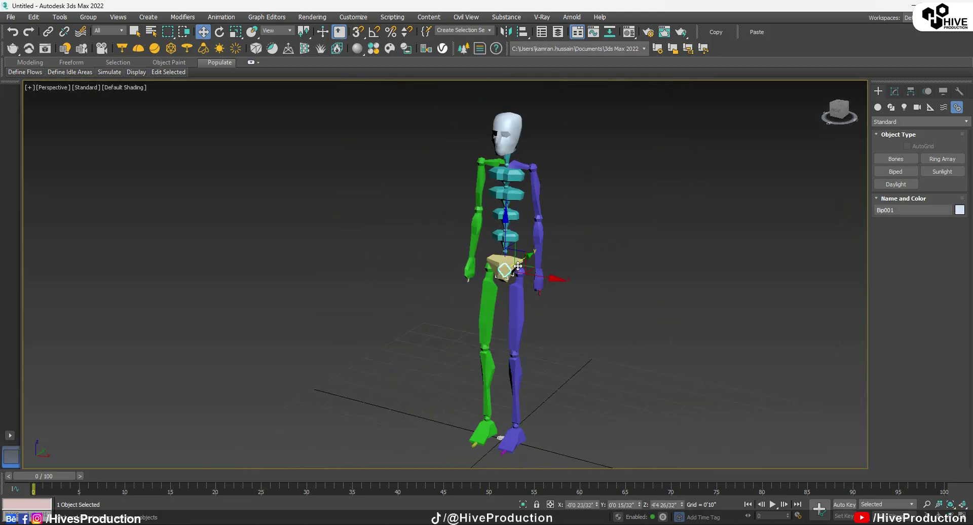
drag(518, 266, 451, 309)
key(ctrl+z)
scroll(594, 303, down, 3)
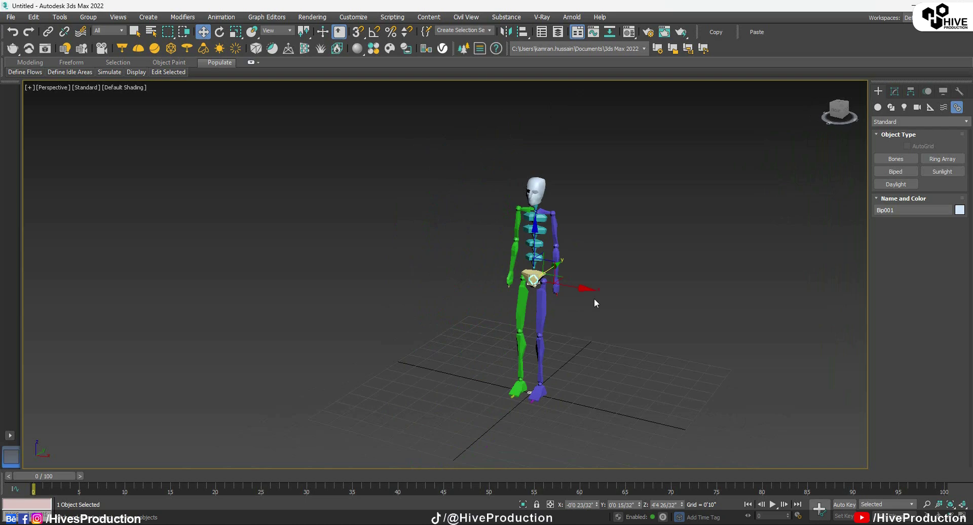
click(594, 302)
Step: Select the pelvis, turn on Figure Mode in the biped's motion settings and expand its Structure parameters
alt+middle_drag(615, 342, 545, 322)
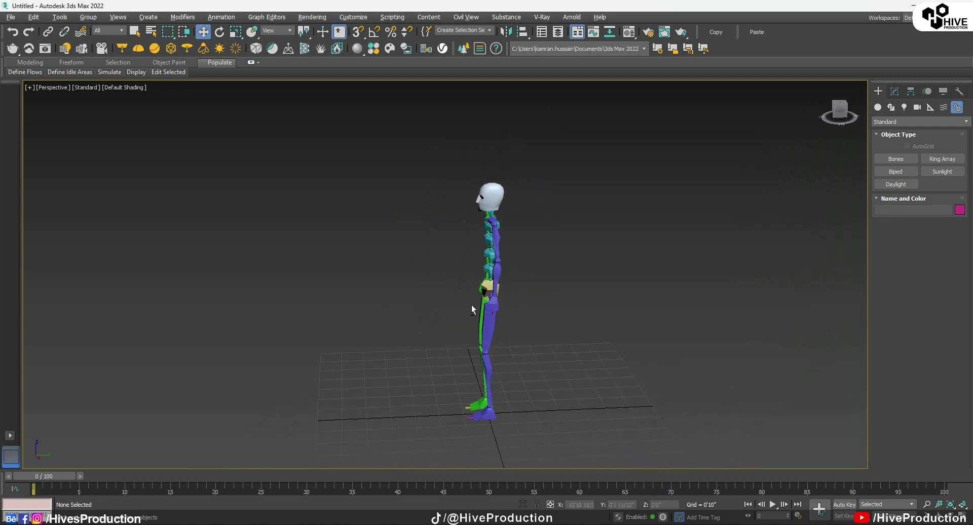
scroll(472, 305, up, 3)
alt+middle_drag(499, 290, 678, 260)
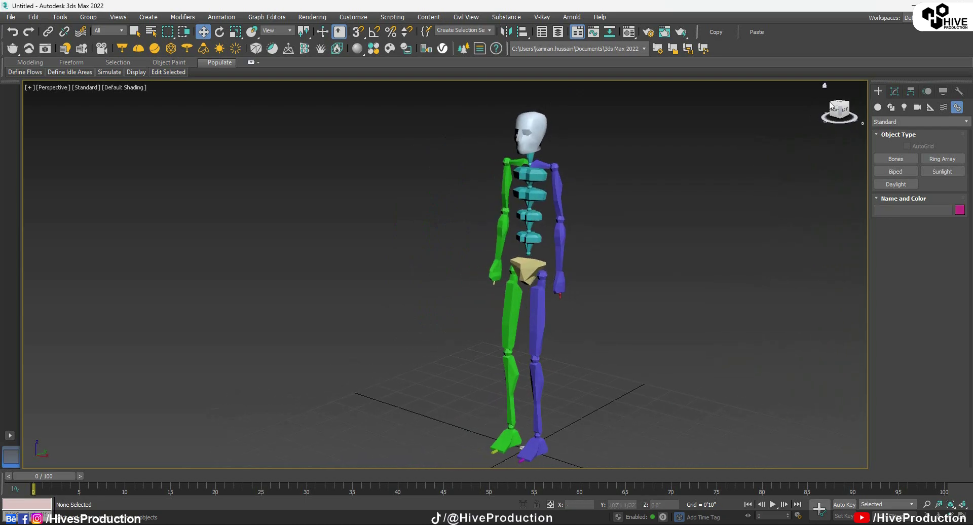
click(927, 92)
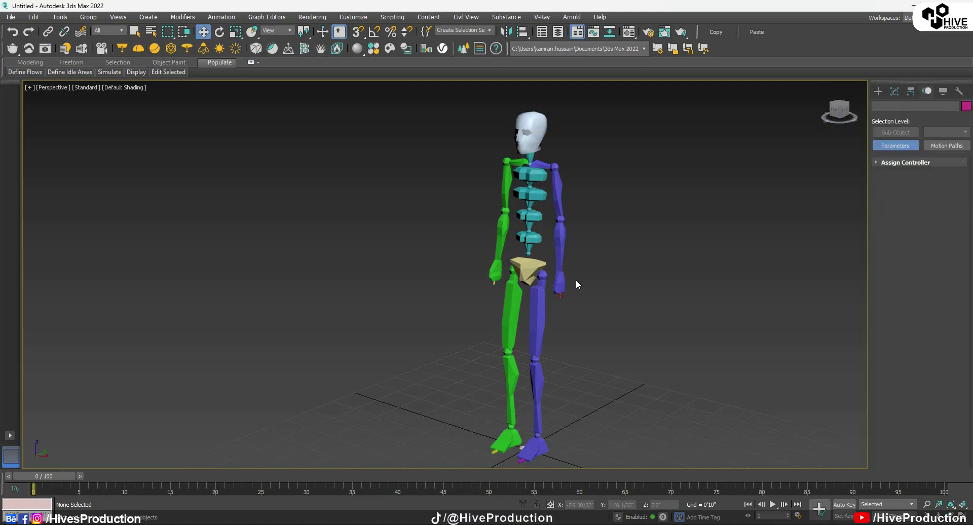
click(535, 274)
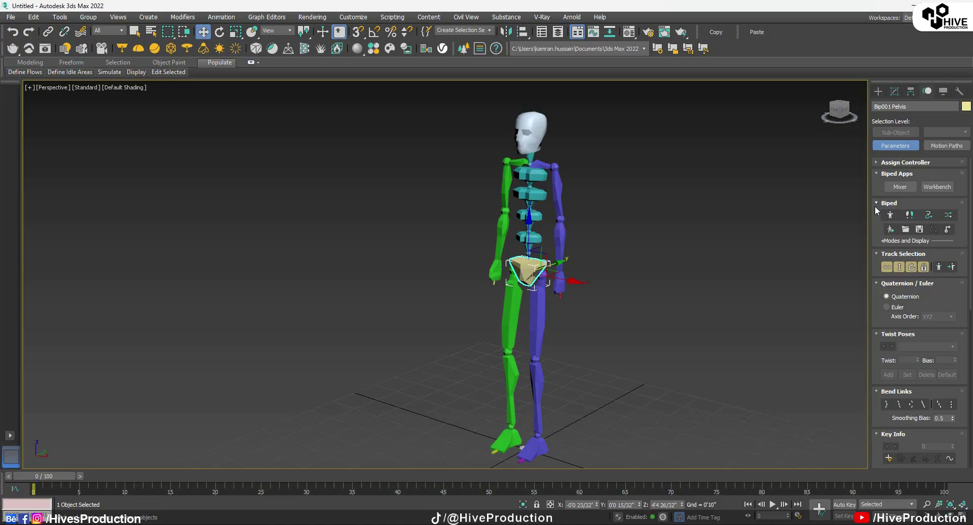
key(ctrl+s)
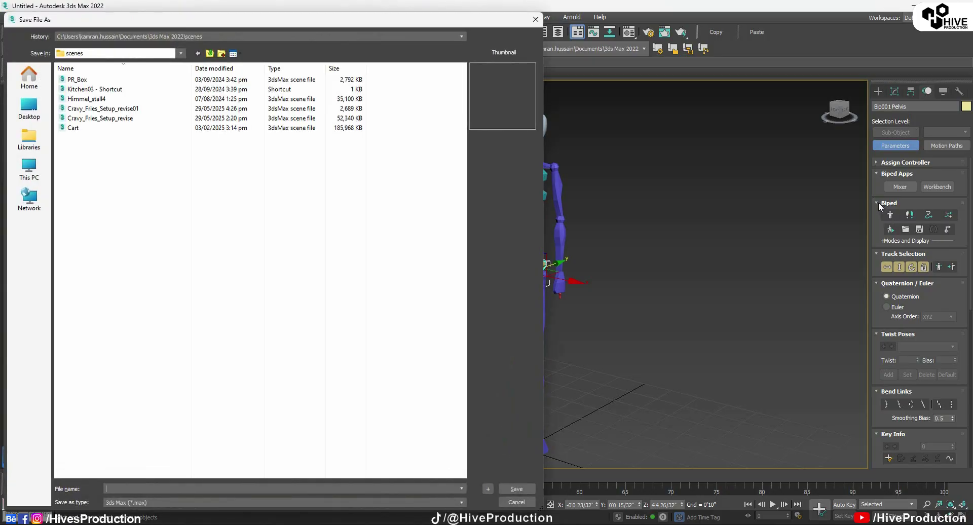
click(535, 20)
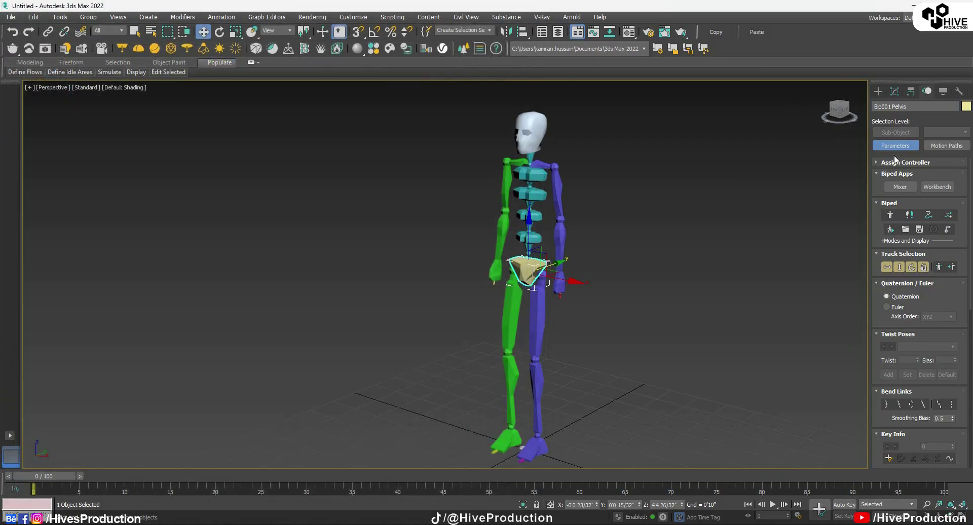
click(890, 216)
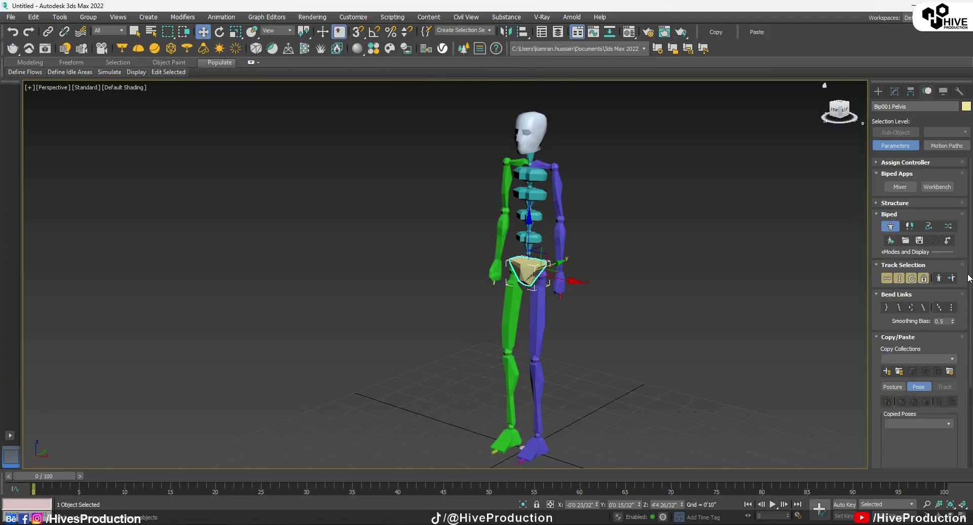
click(884, 204)
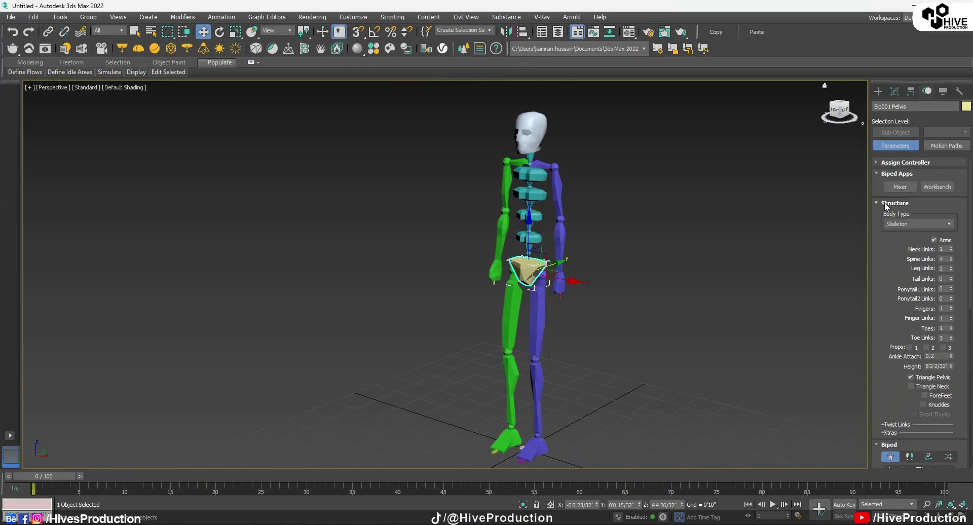
Step: Set the biped's body type to Male and deselect the figure
click(927, 226)
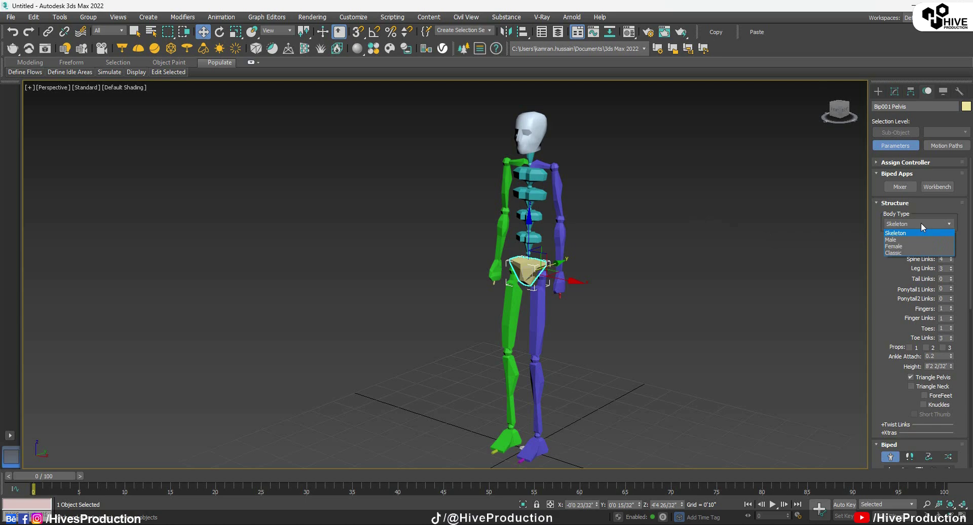
click(891, 240)
click(838, 248)
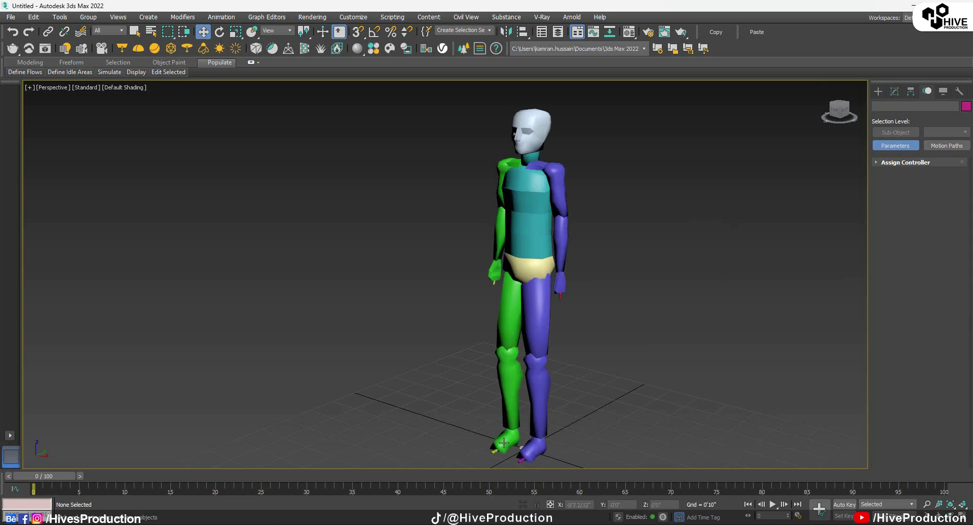
Step: Select a spine link of the biped and set the body type to Female
click(529, 221)
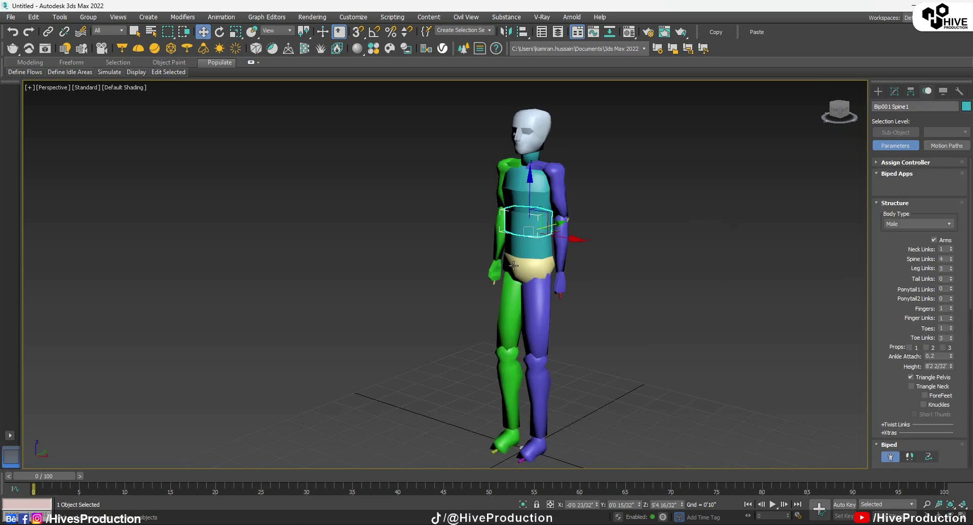
click(899, 224)
click(899, 244)
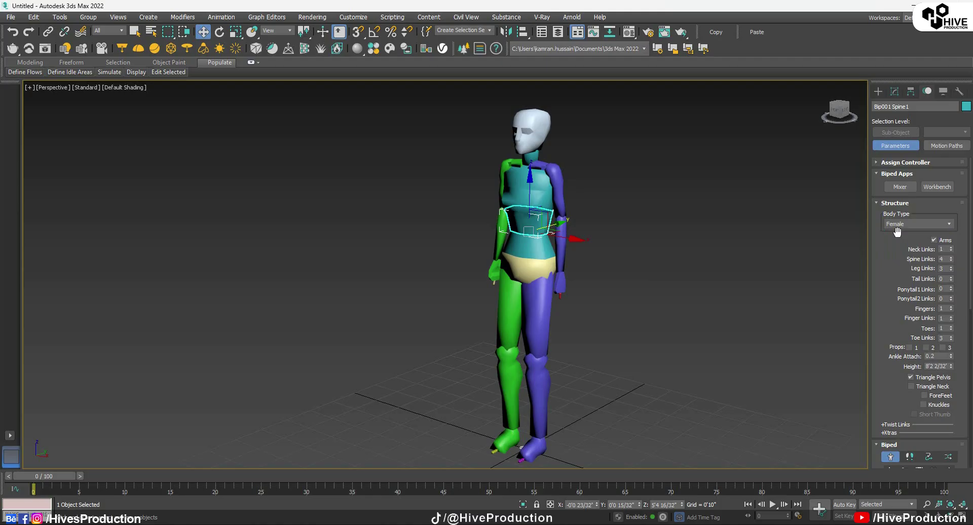
Step: Set the biped's body type to Classic and deselect the figure
click(896, 224)
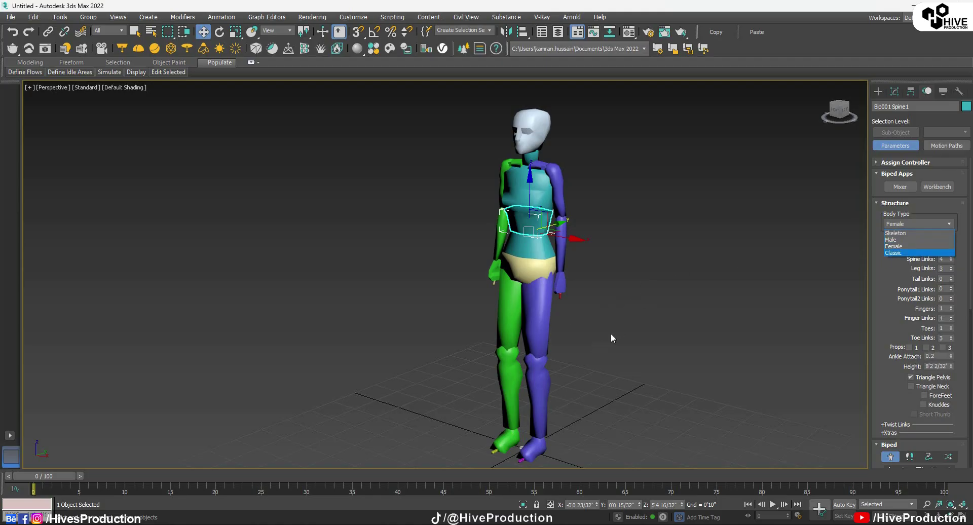
click(899, 253)
click(637, 261)
alt+middle_drag(637, 260, 685, 284)
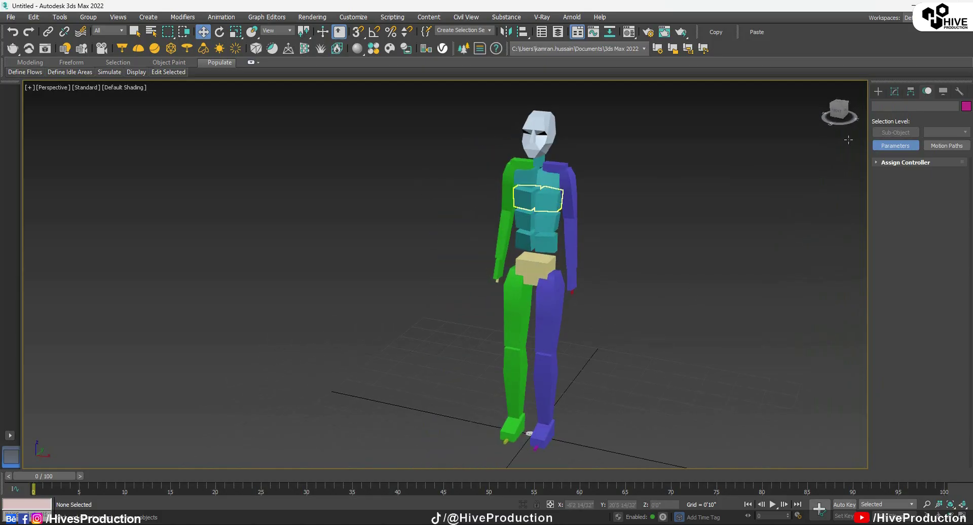
Step: Select a spine link of the biped, set the body type to Skeleton and deselect it
click(538, 198)
click(933, 224)
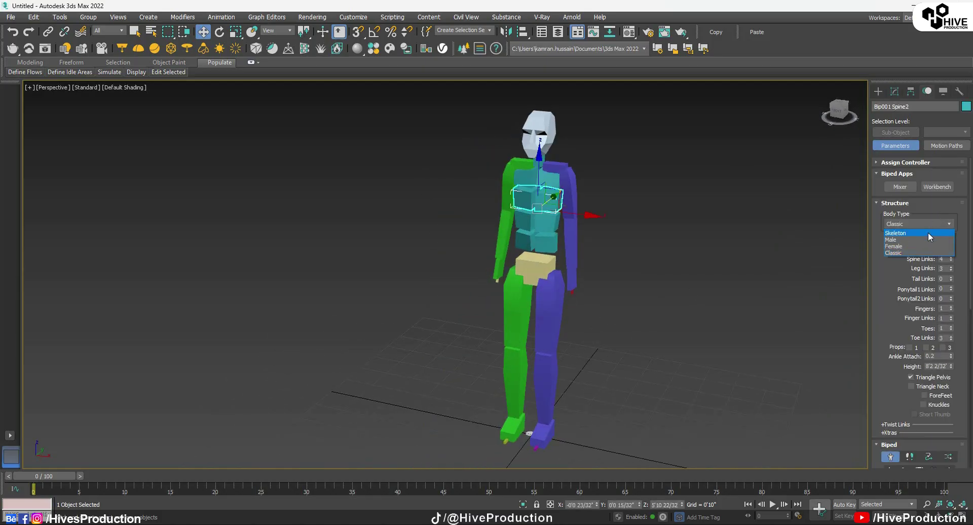
click(895, 233)
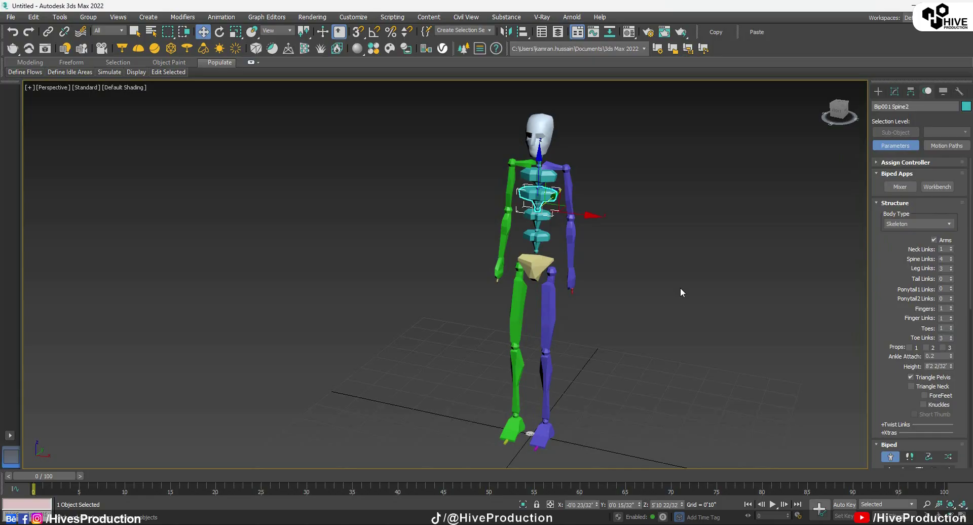
click(594, 310)
Step: Try rotating the single finger of the left hand, undo the rotation and deselect it
alt+middle_drag(613, 300, 539, 333)
scroll(538, 334, up, 10)
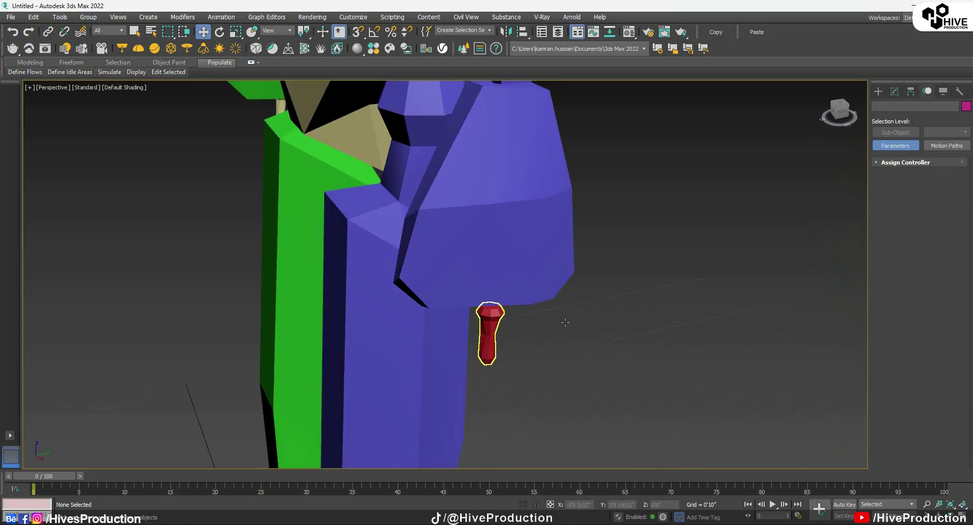
click(489, 335)
scroll(518, 327, down, 4)
key(e)
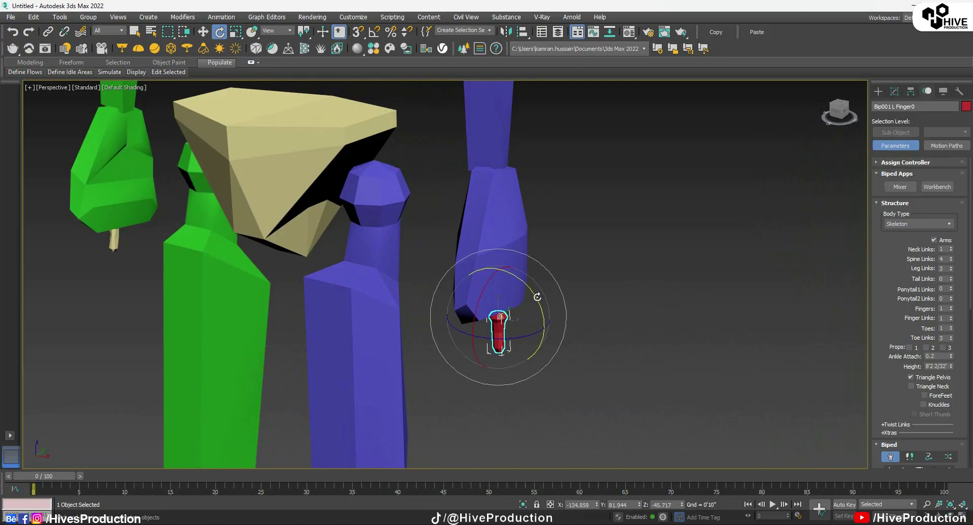
mouse_move(537, 298)
mouse_down()
mouse_move(540, 311)
mouse_move(540, 298)
mouse_up()
key(ctrl+z)
scroll(553, 309, down, 5)
click(632, 321)
Step: Select the left hand's finger and set the biped's structure to 5 fingers with 3 finger links each
middle_drag(548, 334, 545, 278)
alt+middle_drag(545, 278, 527, 282)
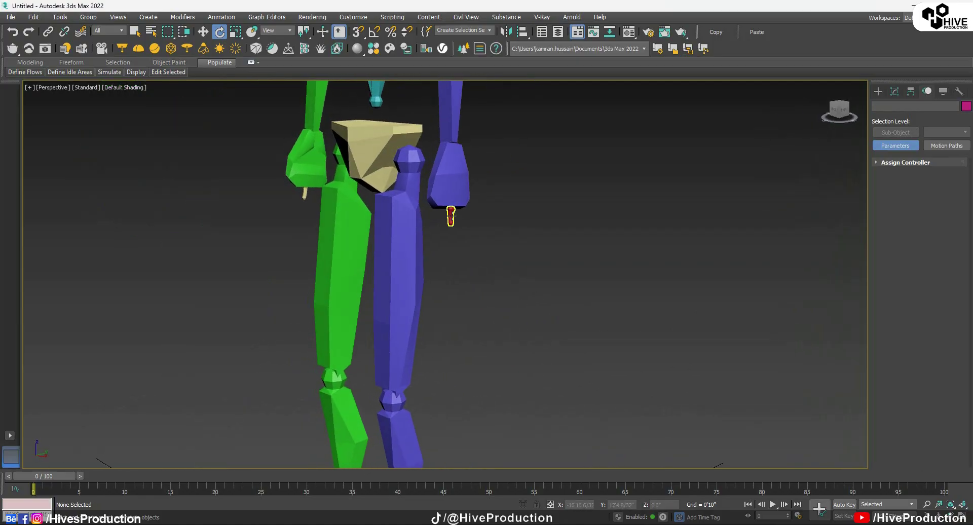
click(452, 215)
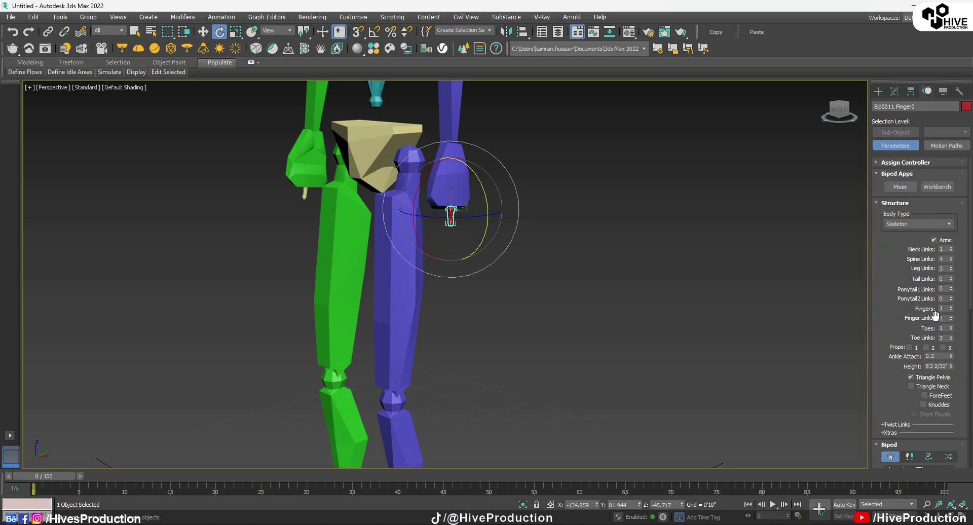
key(Return)
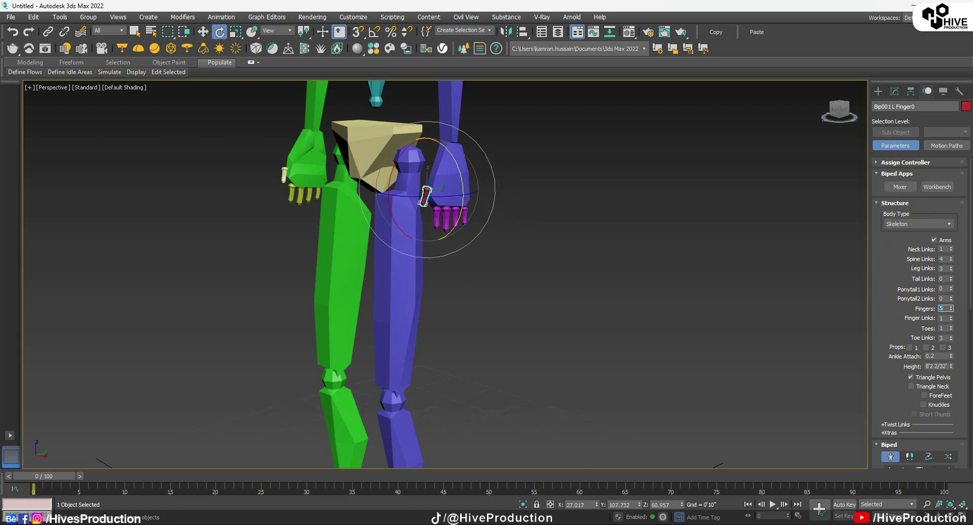
click(951, 316)
click(951, 318)
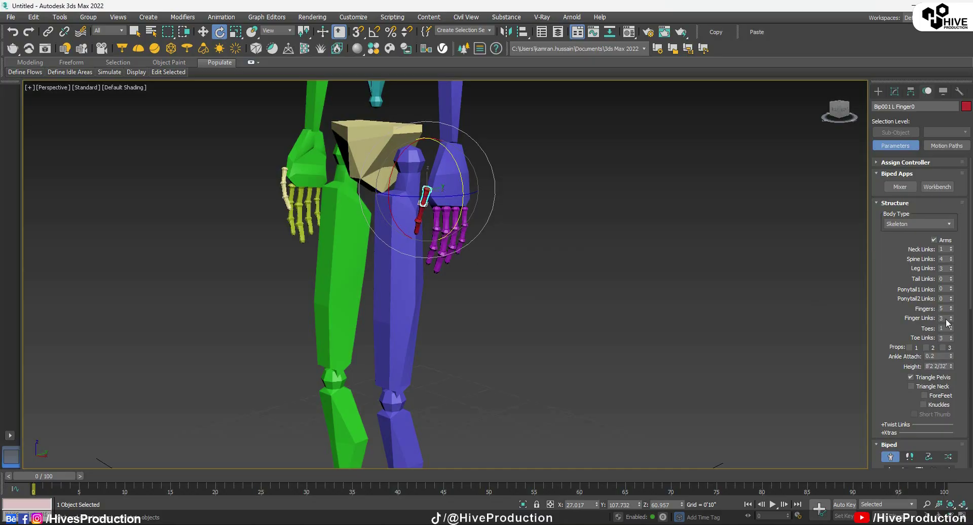
click(490, 307)
alt+middle_drag(490, 307, 447, 300)
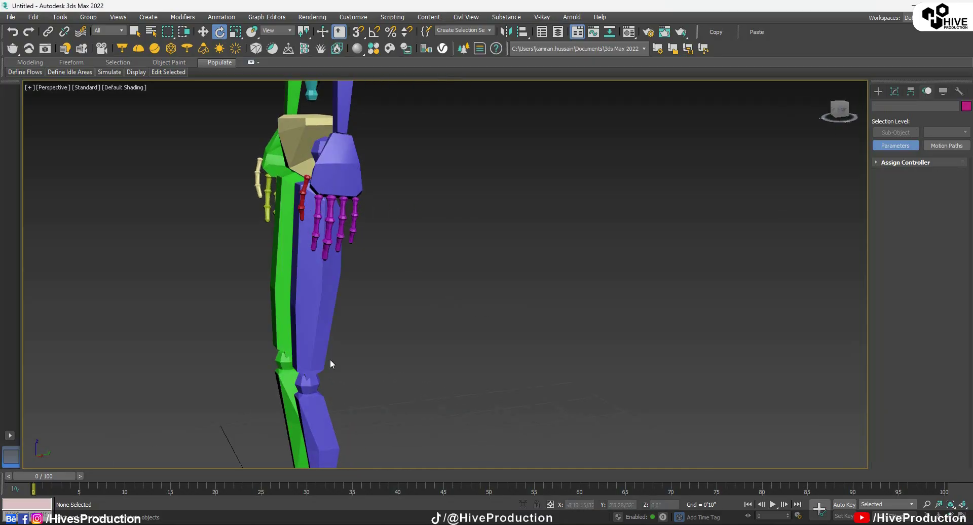
Step: Select the tip link of the left foot's toe, set the biped's number of toes to 5 and deselect
middle_drag(330, 360, 512, 249)
scroll(513, 249, down, 3)
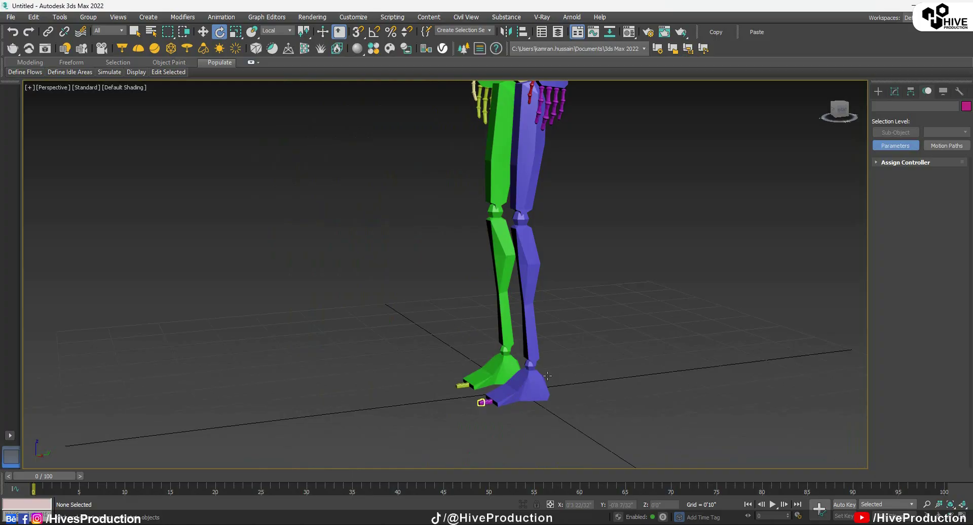
click(481, 403)
key(z)
alt+middle_drag(555, 401, 530, 418)
scroll(530, 418, down, 5)
middle_drag(634, 385, 545, 389)
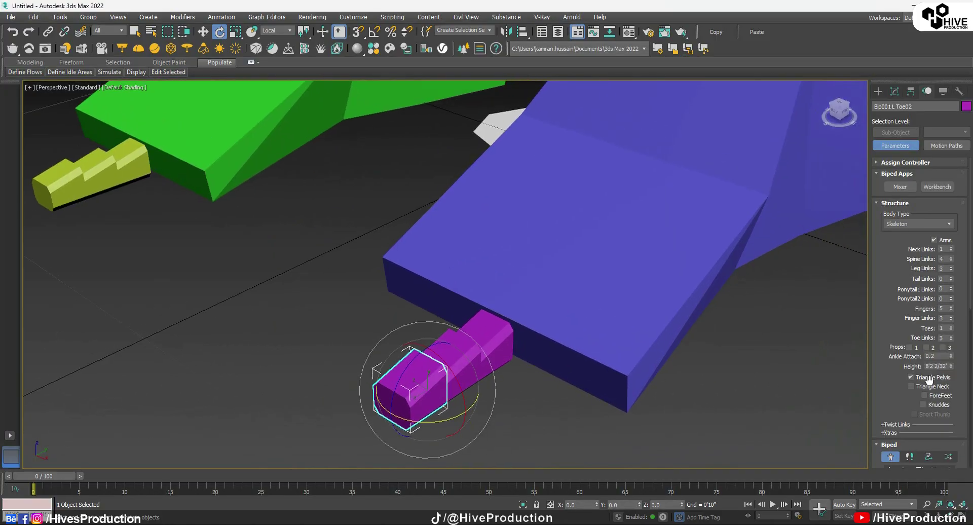
click(952, 317)
click(951, 327)
click(951, 327)
click(951, 327)
click(951, 327)
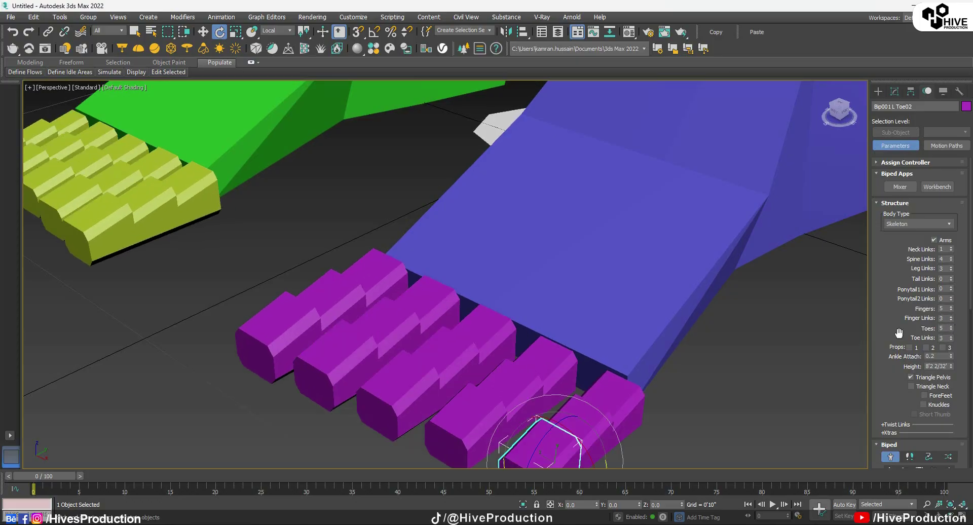
click(734, 385)
Step: Test the leg by moving the left foot upward so the knee bends, and undo the move
scroll(734, 385, down, 10)
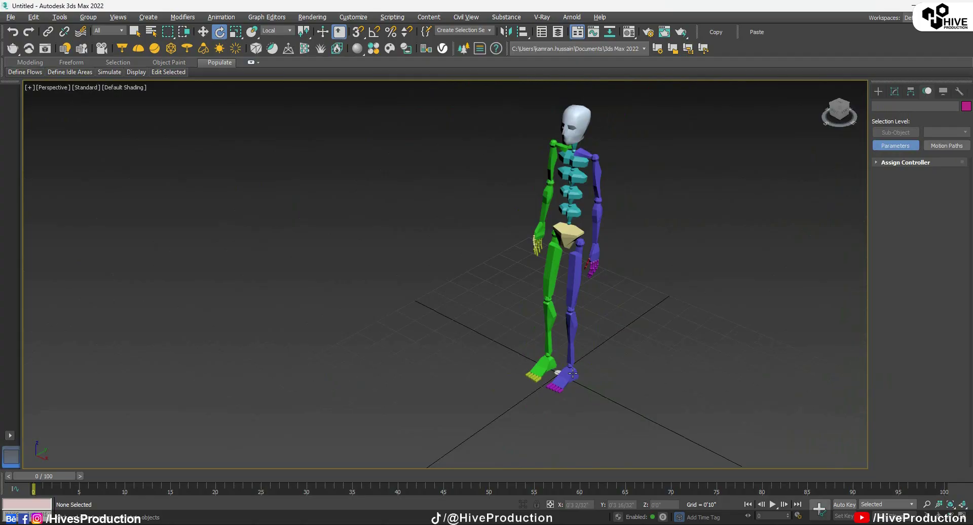
key(w)
click(566, 372)
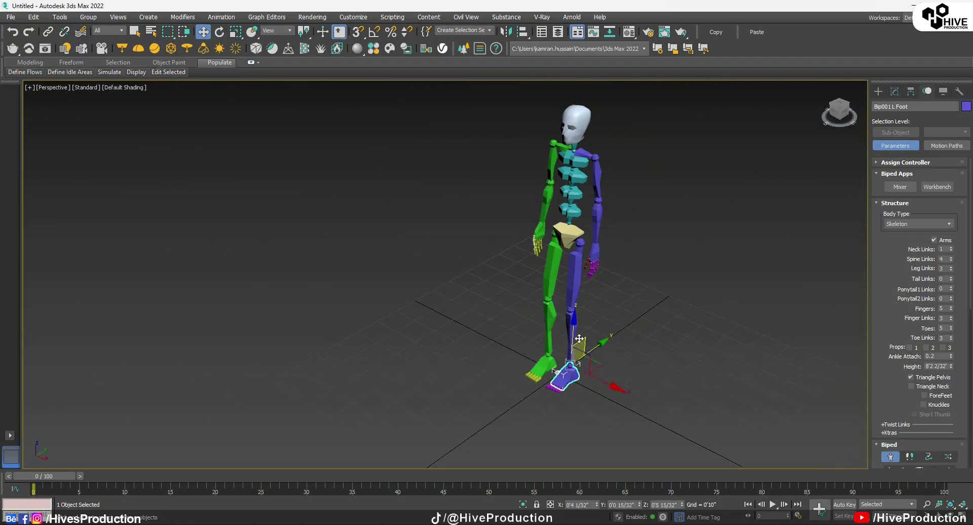
drag(566, 372, 603, 305)
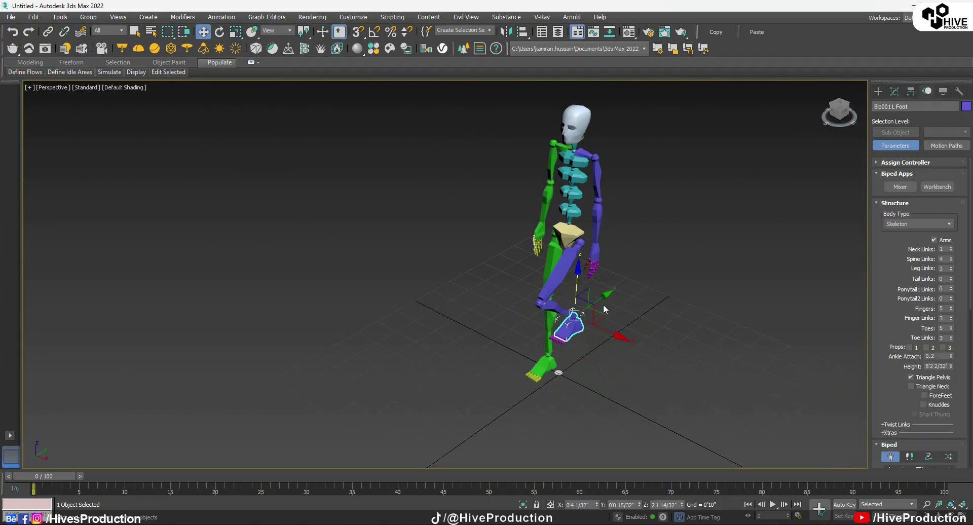
click(658, 334)
key(ctrl+z)
key(ctrl+z)
key(ctrl+z)
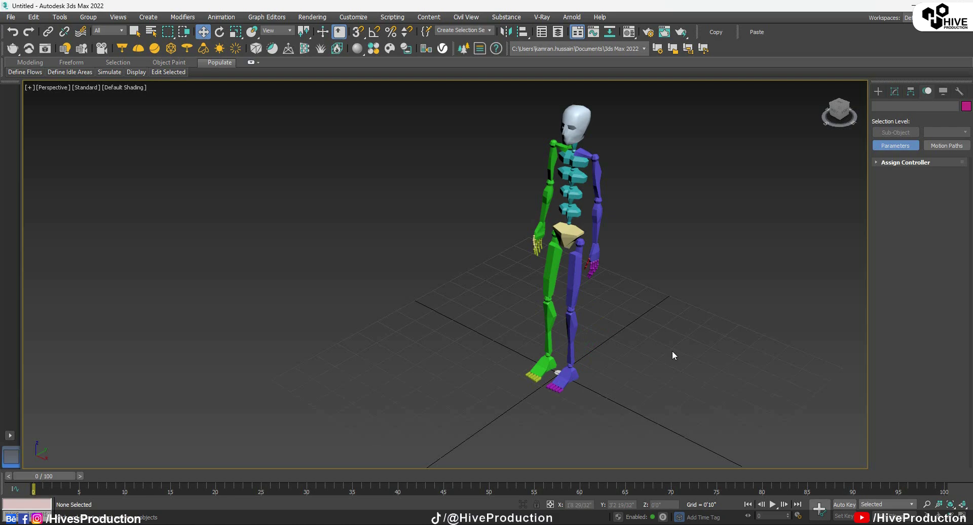
Step: Switch to the four-viewport layout, activate the Left view and enlarge the lower row of viewports
scroll(640, 362, down, 3)
alt+middle_drag(643, 360, 613, 330)
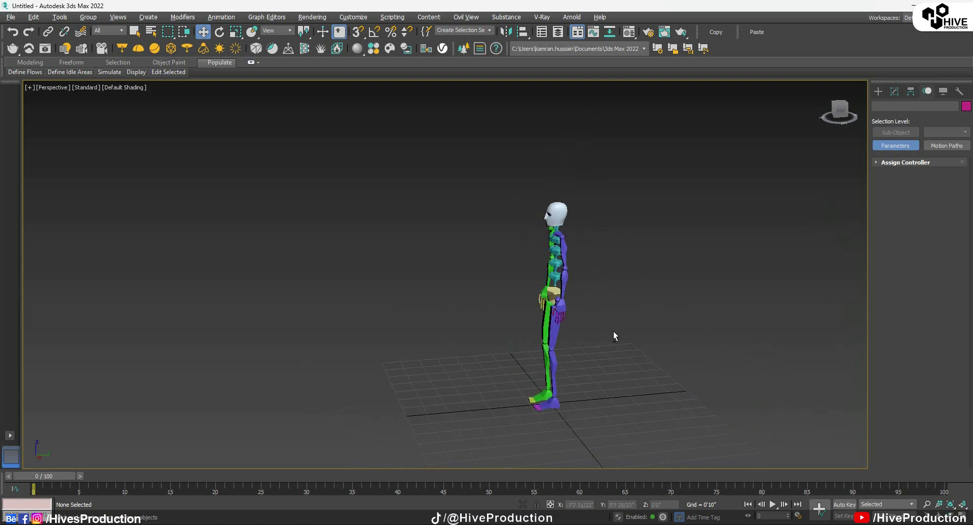
middle_drag(548, 299, 543, 296)
key(alt+w)
click(239, 358)
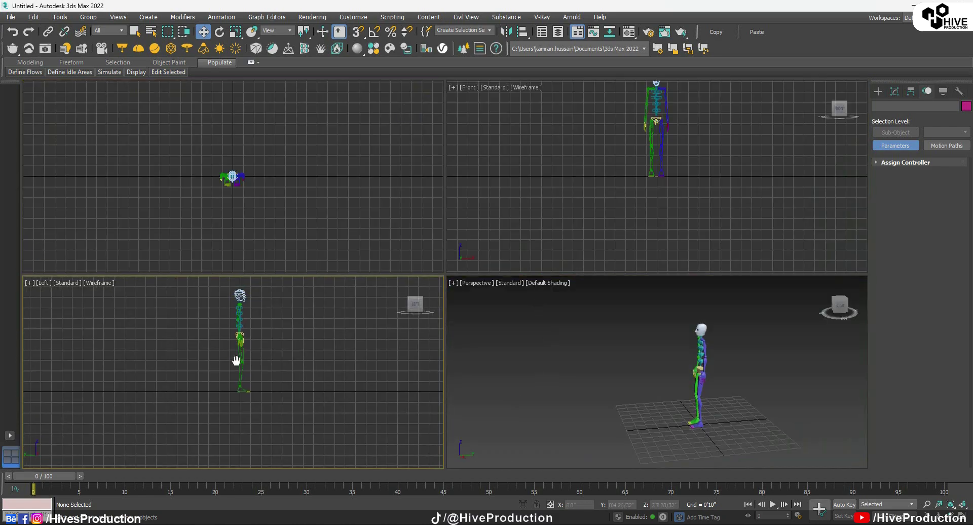
middle_drag(263, 388, 261, 395)
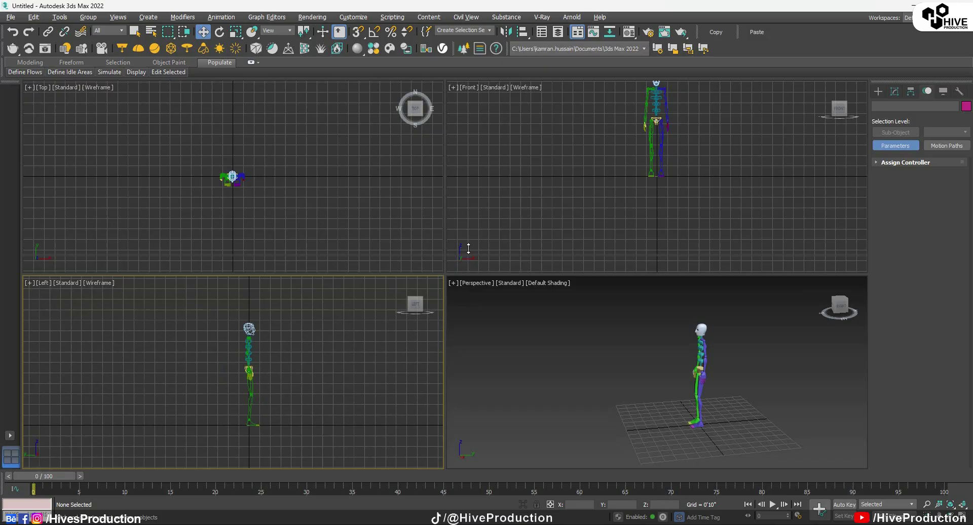
drag(459, 165, 459, 166)
Step: Frame the biped in the Left viewport, display it shaded and turn that viewport to the Right view
scroll(276, 310, up, 5)
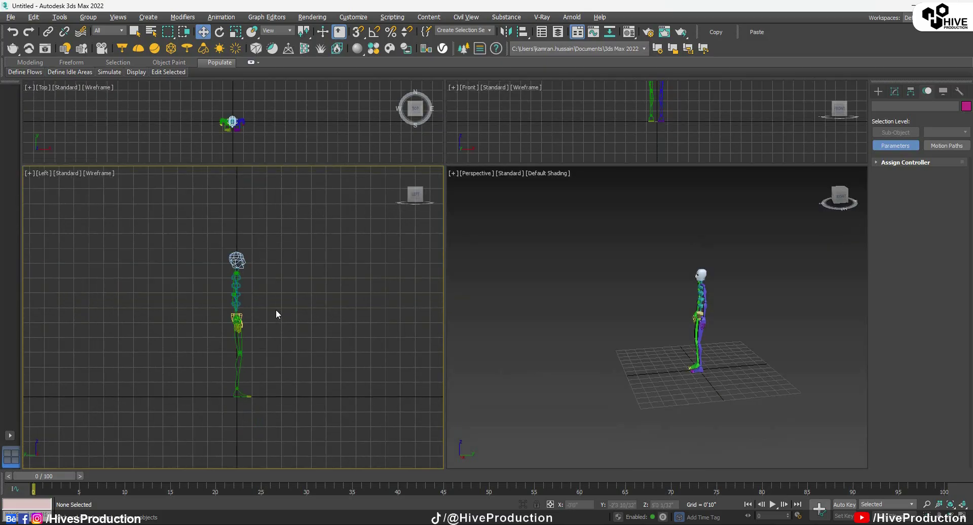
mouse_move(224, 325)
middle_down()
mouse_move(268, 337)
mouse_move(268, 312)
middle_up()
scroll(267, 312, down, 2)
key(F3)
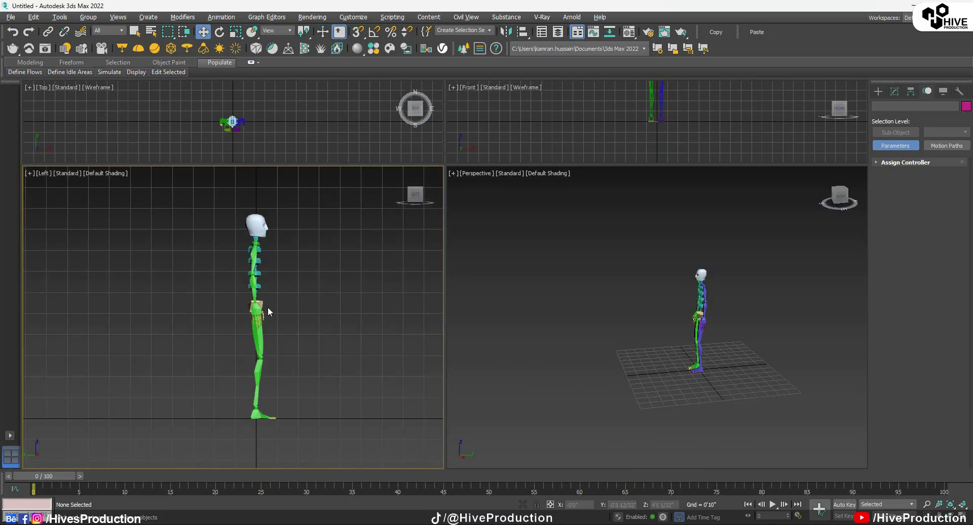
click(425, 195)
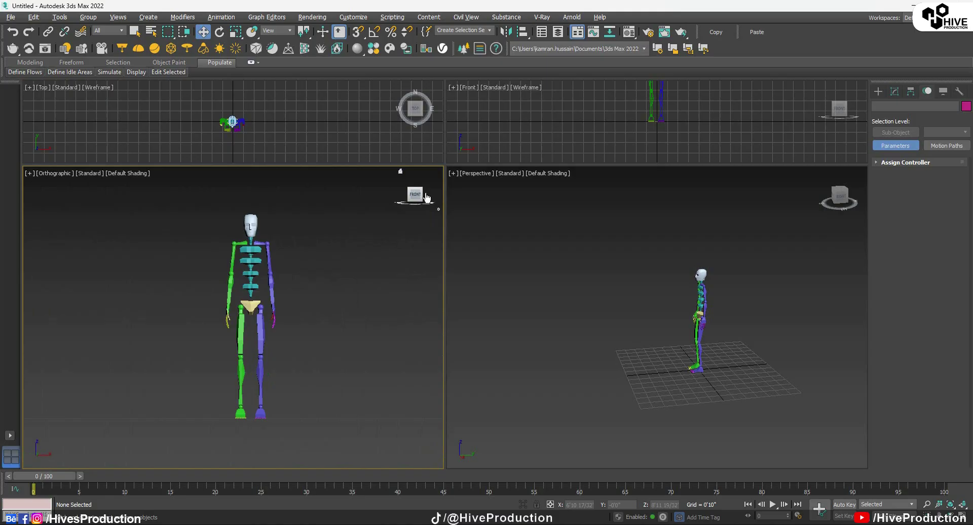
click(425, 194)
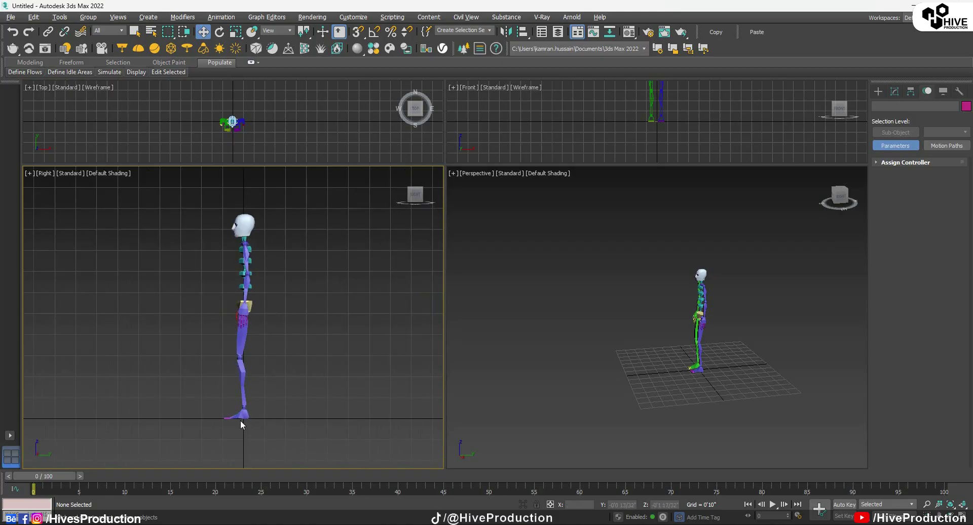
Step: Set the animation's end time to frame 40 in the time configuration, with the time slider at frame 0
right_click(772, 505)
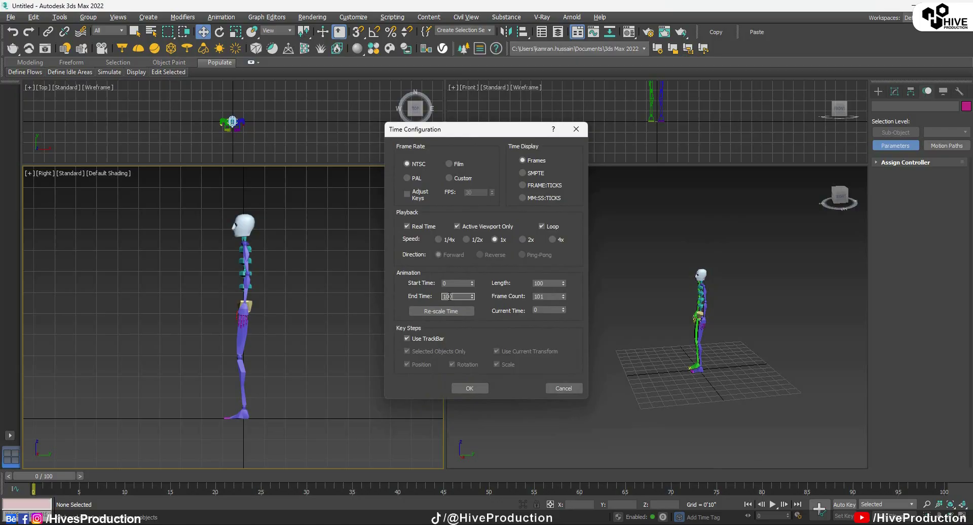
text(0)
key(Return)
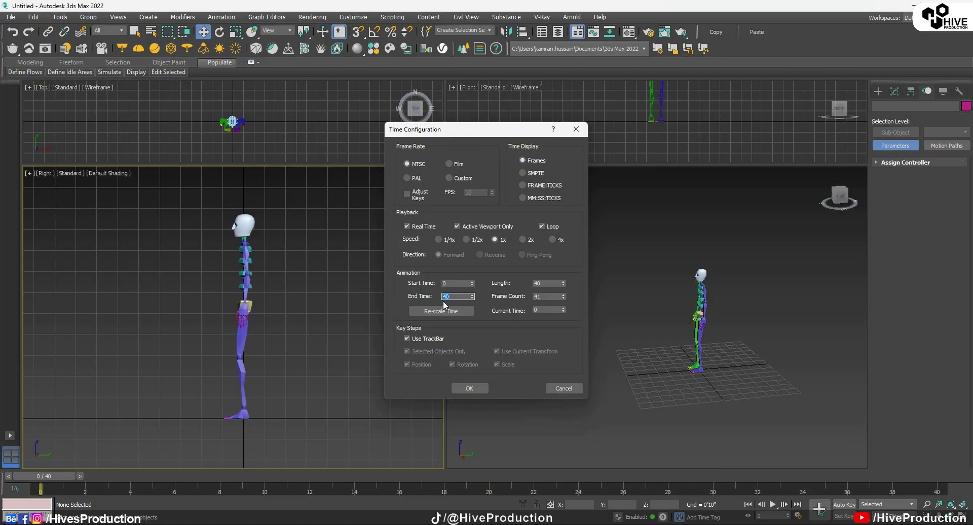
click(469, 387)
mouse_move(57, 474)
mouse_down()
mouse_move(940, 485)
mouse_move(219, 476)
mouse_move(108, 486)
mouse_move(31, 476)
mouse_up()
key(w)
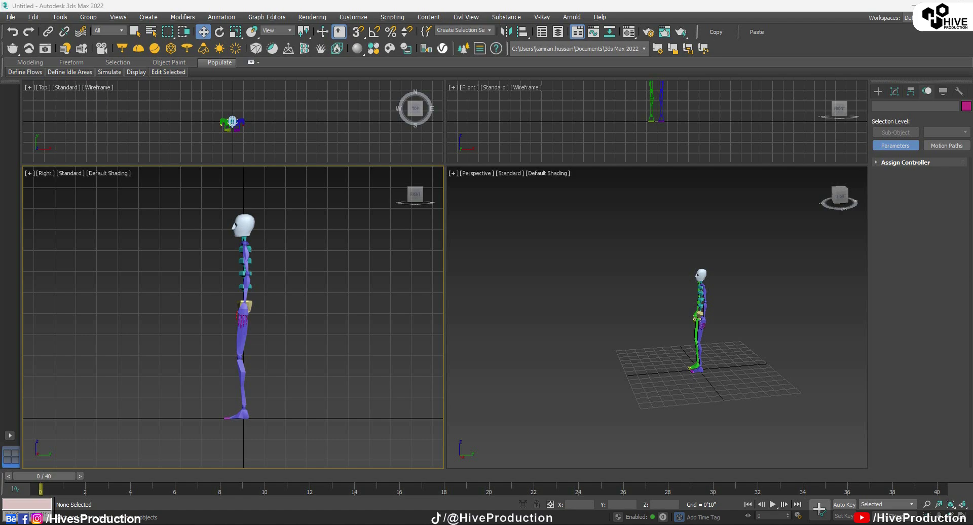
Step: Turn on Auto Key and select the biped's left foot, with the whole figure framed in the Perspective view
click(846, 505)
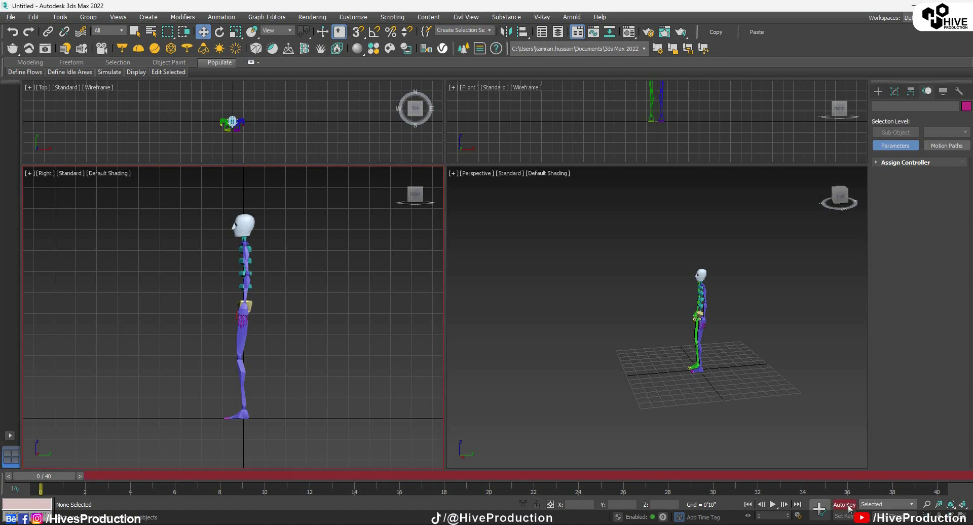
click(244, 414)
click(246, 419)
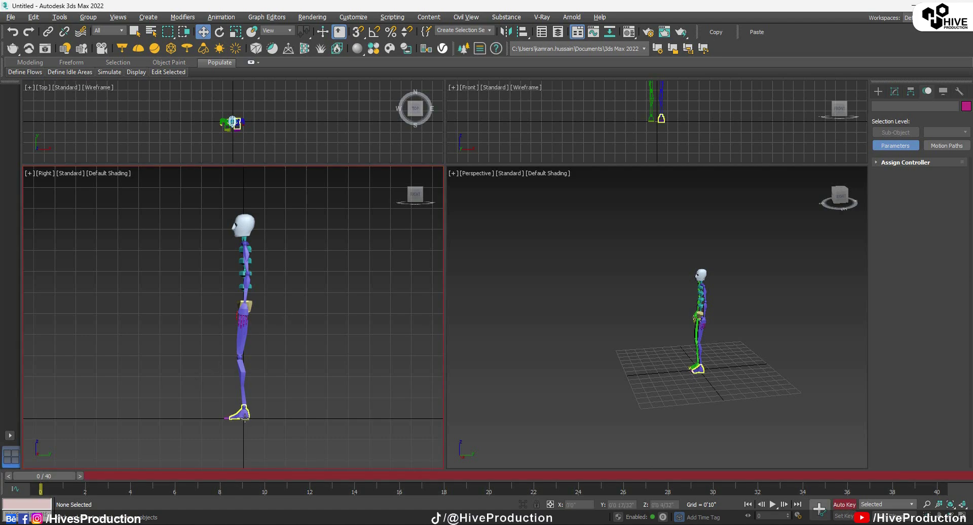
scroll(698, 347, up, 5)
alt+middle_drag(699, 346, 665, 429)
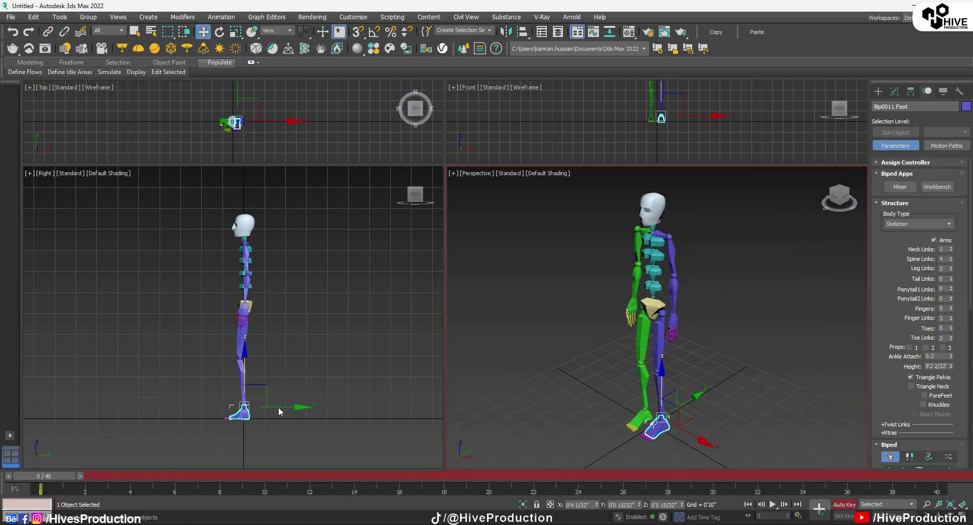
Step: Try to set a key at frame 0 with the left foot lifted behind the body, and undo the move
drag(278, 409, 339, 368)
key(k)
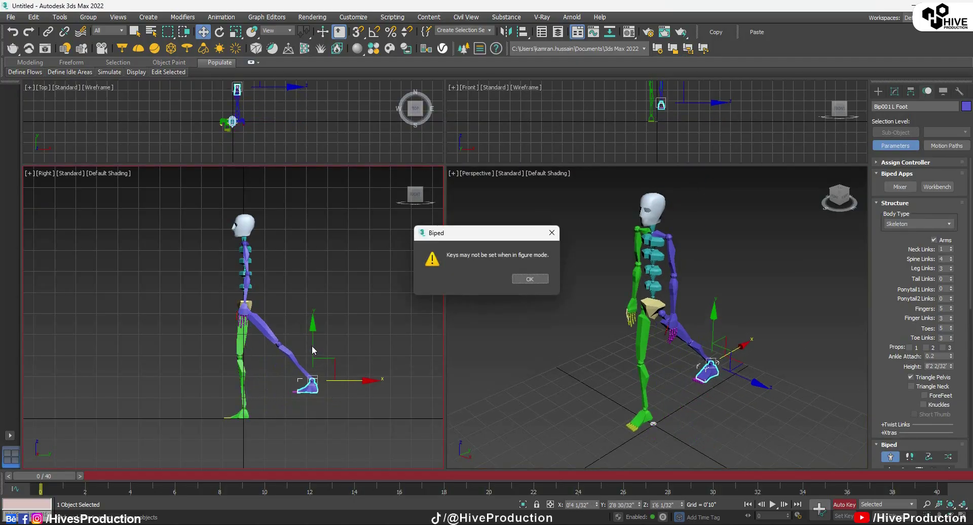
click(530, 280)
key(ctrl+z)
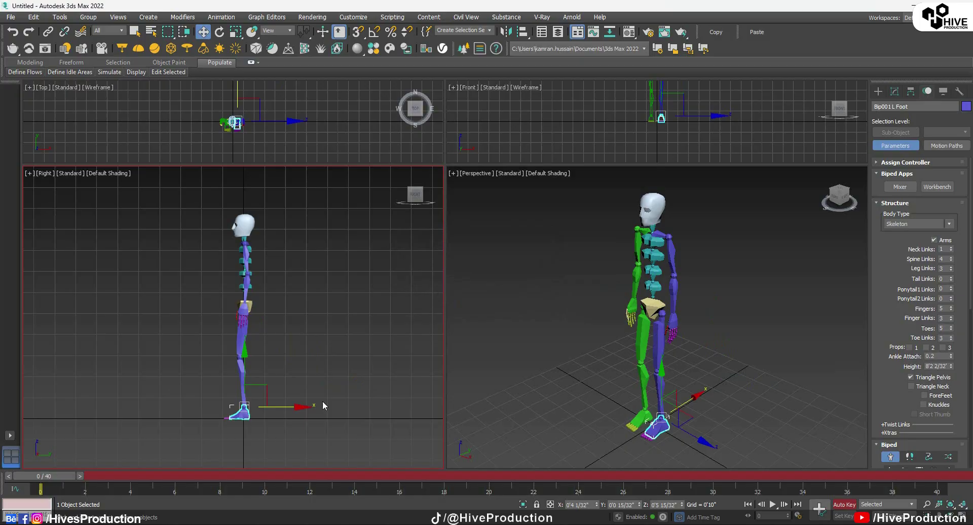
Step: Collapse the biped's Structure parameters and turn off Figure Mode
click(894, 203)
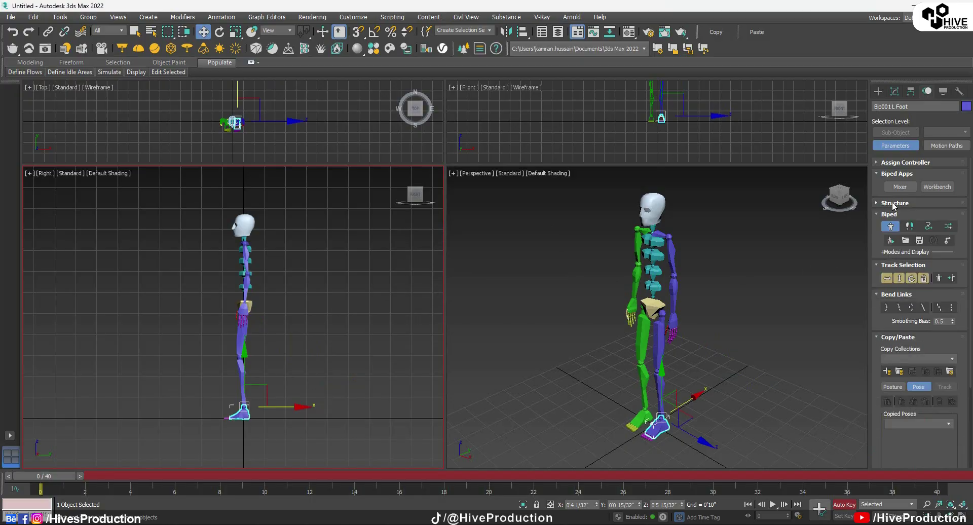
click(891, 227)
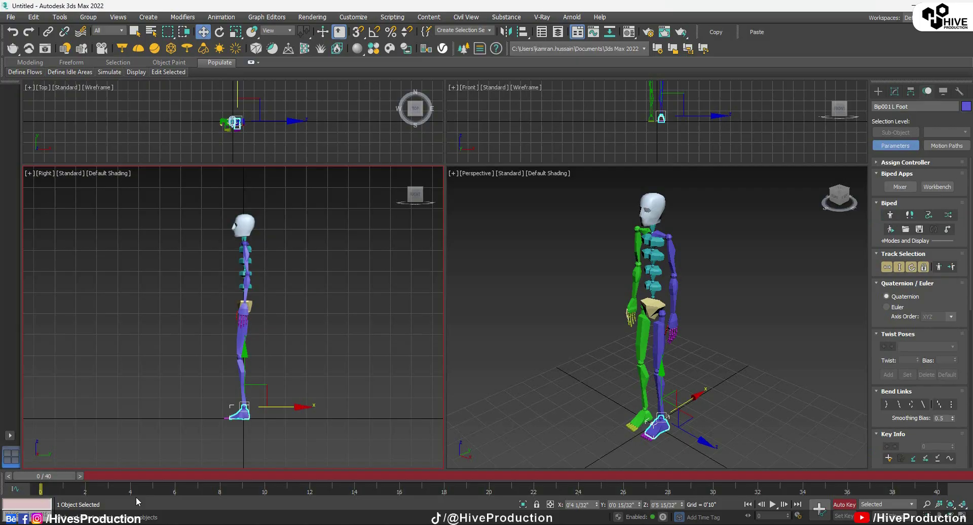
Step: Lift the left foot back behind the body and rotate it in the View coordinate system until its toes point down
drag(271, 408, 354, 346)
key(e)
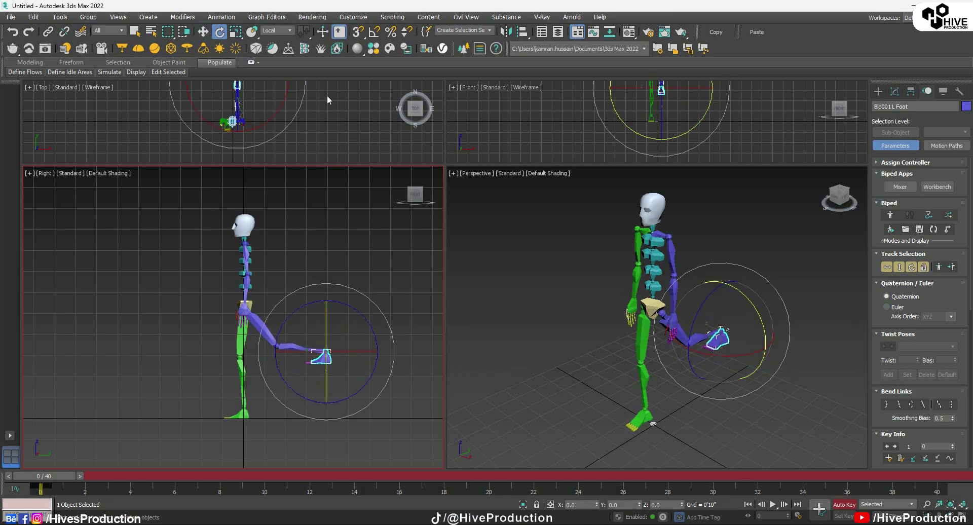
click(275, 31)
click(268, 40)
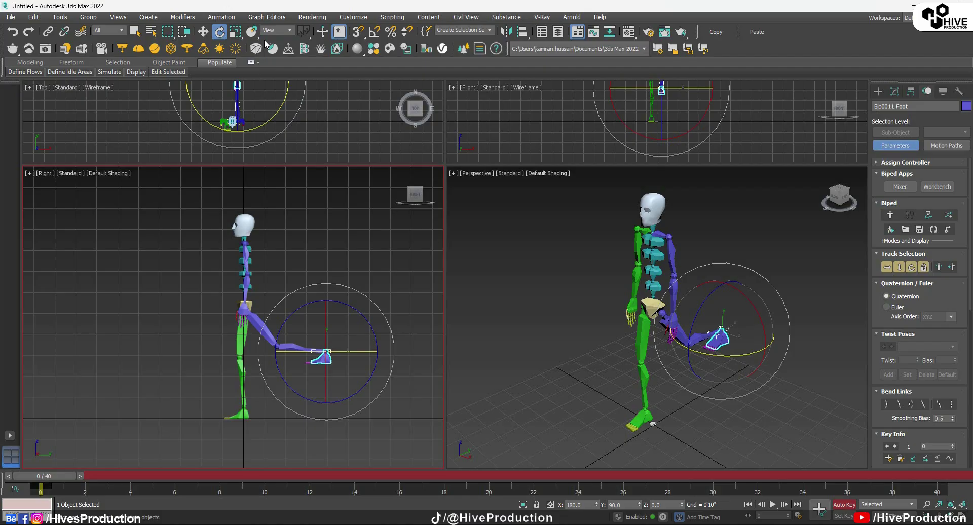
drag(373, 307, 328, 229)
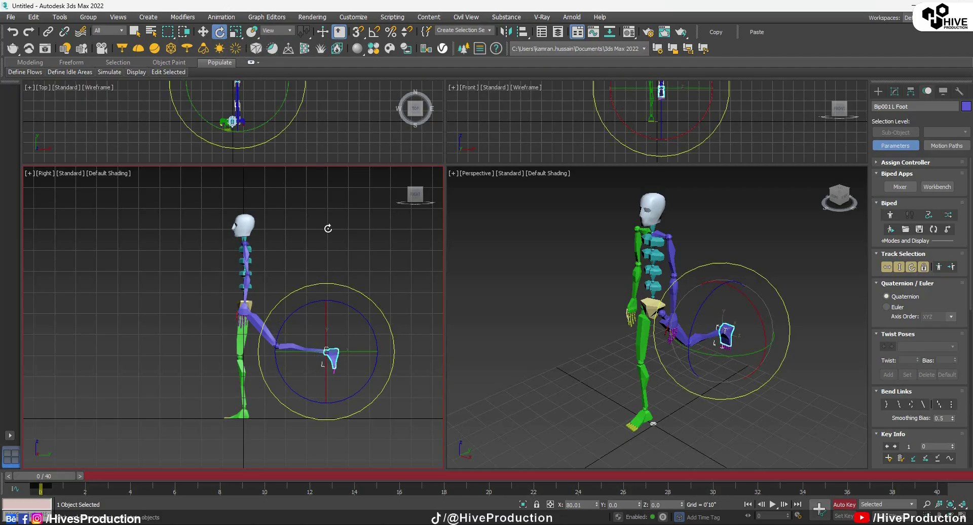
Step: Raise the left foot higher behind the body so the left knee bends more
key(w)
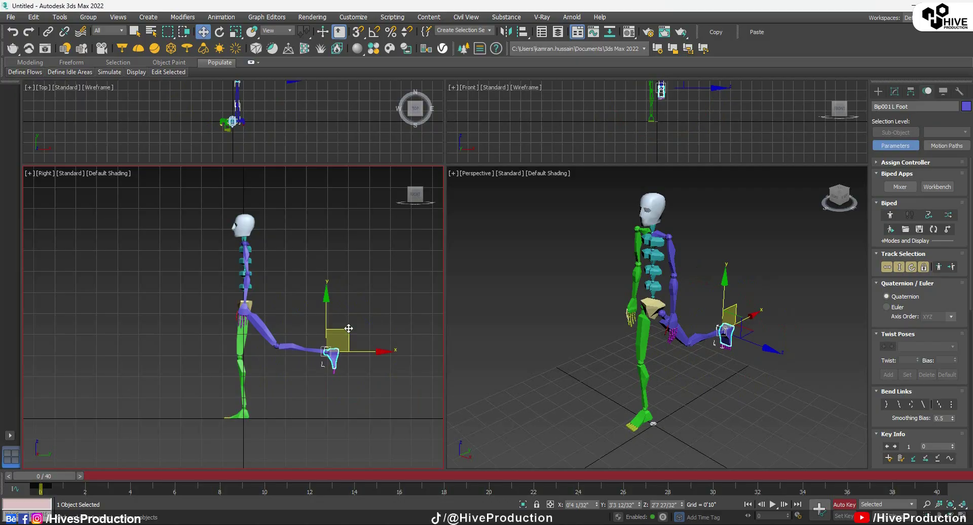
drag(349, 327, 346, 256)
key(e)
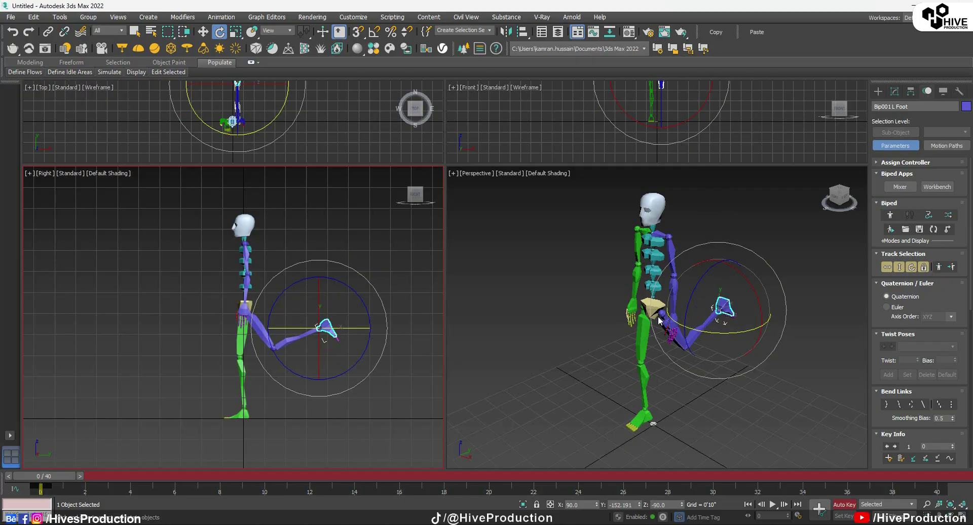
Step: Select the biped's centre of mass inside the pelvis and tilt the body forward about 14 degrees in the Right view
click(743, 379)
scroll(654, 306, up, 6)
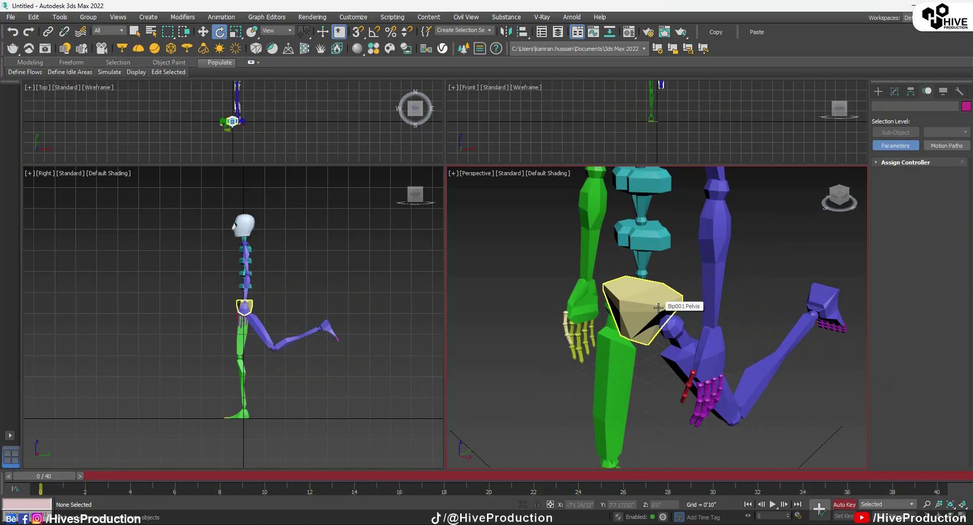
key(F3)
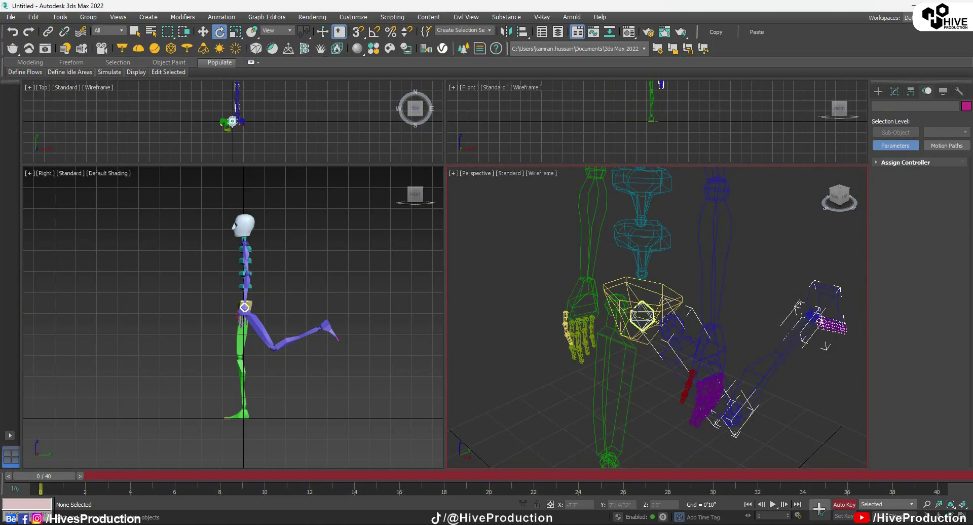
scroll(640, 315, up, 5)
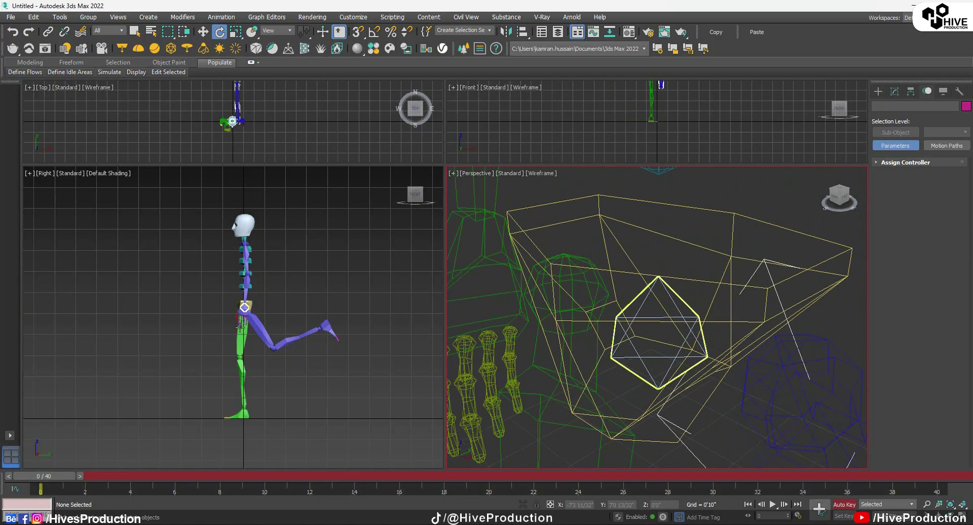
click(243, 307)
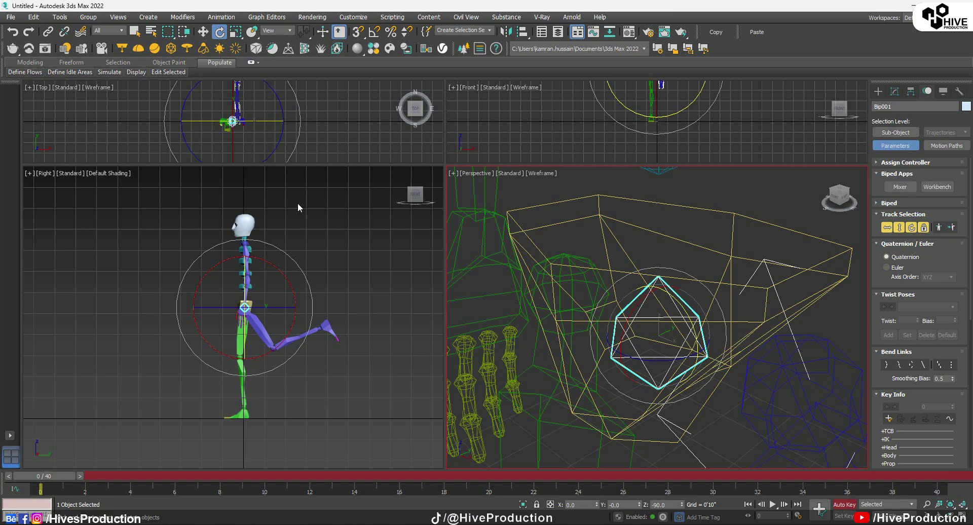
drag(288, 255, 286, 244)
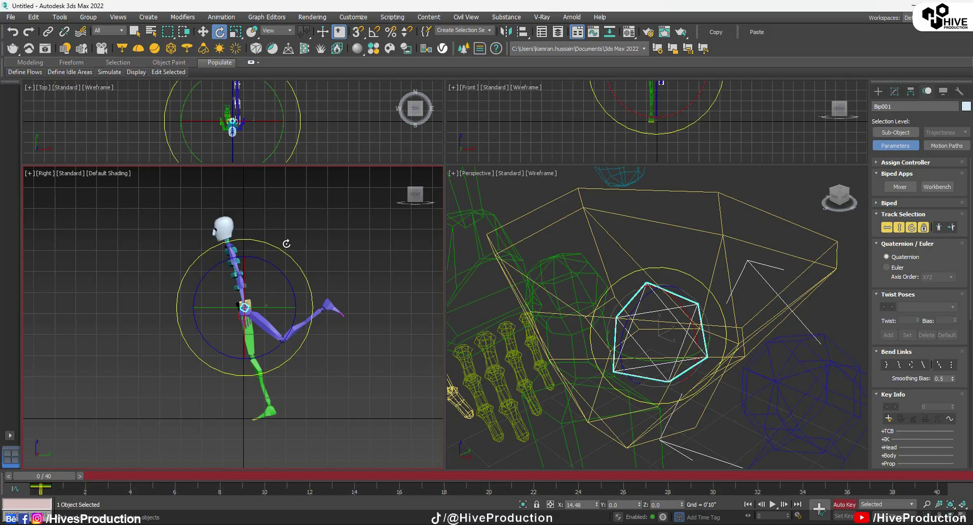
Step: Lower the biped's centre of mass slightly and return the Perspective view to shaded display
key(w)
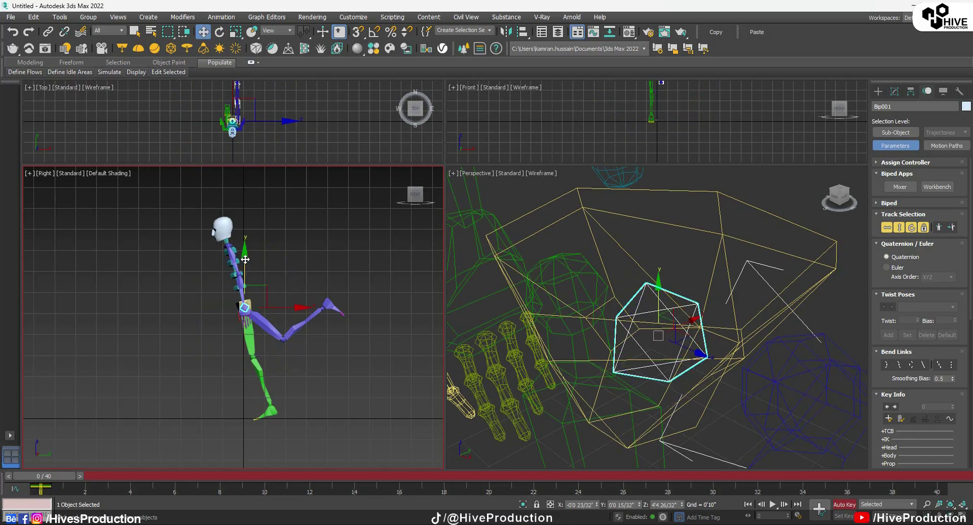
drag(245, 260, 246, 267)
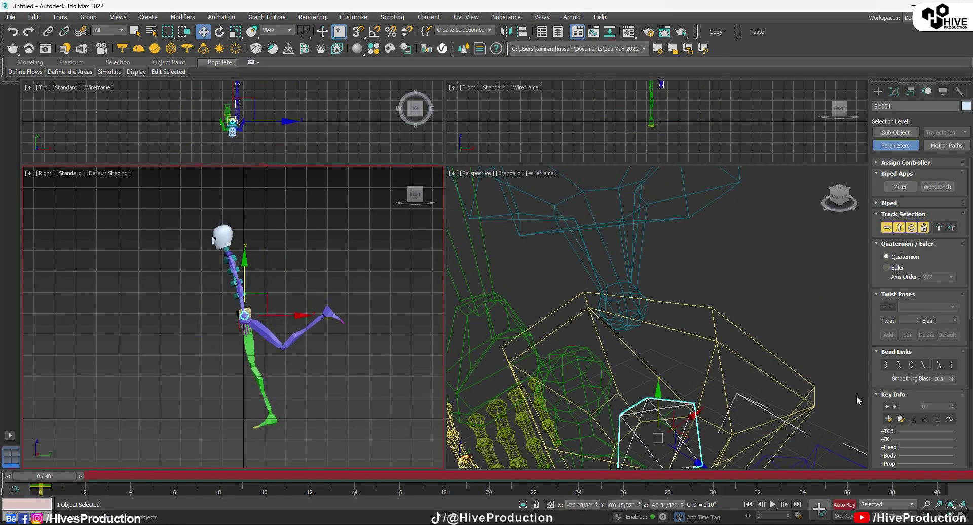
scroll(670, 344, down, 8)
scroll(670, 342, up, 3)
middle_click(670, 342)
key(F3)
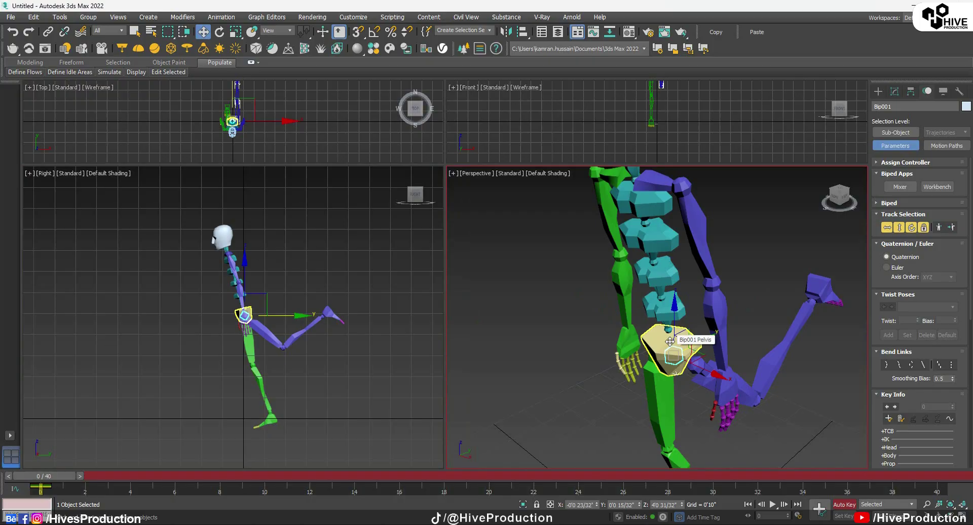
Step: Select the right foot and raise it above the ground line so the right knee bends
click(306, 399)
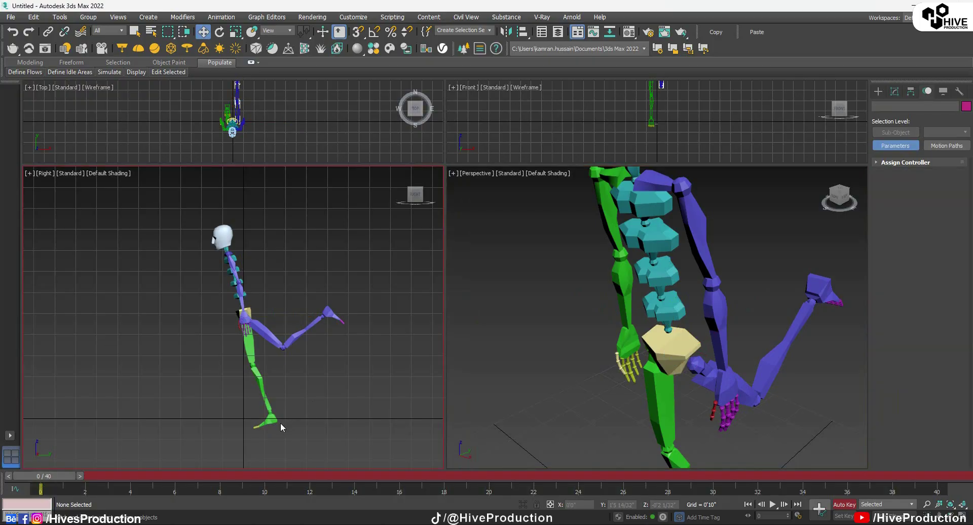
click(265, 388)
drag(271, 382, 273, 367)
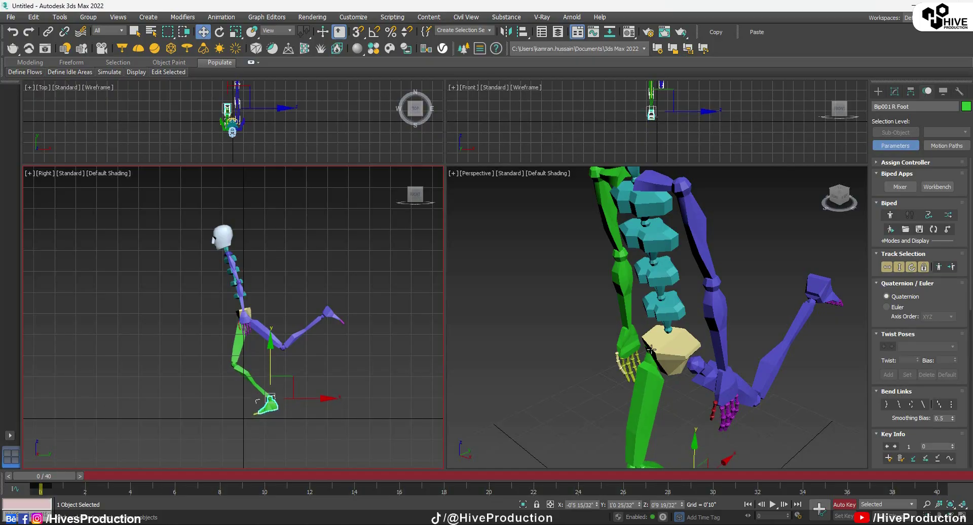
Step: Select the centre of mass again and lower the body slightly so the right leg bends over its planted foot
scroll(673, 347, up, 2)
key(F3)
click(674, 350)
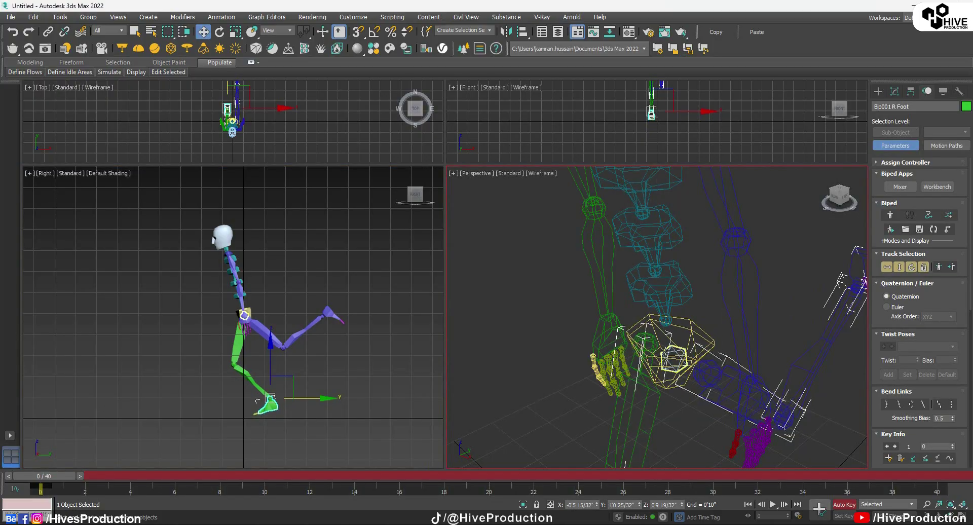
drag(246, 271, 248, 277)
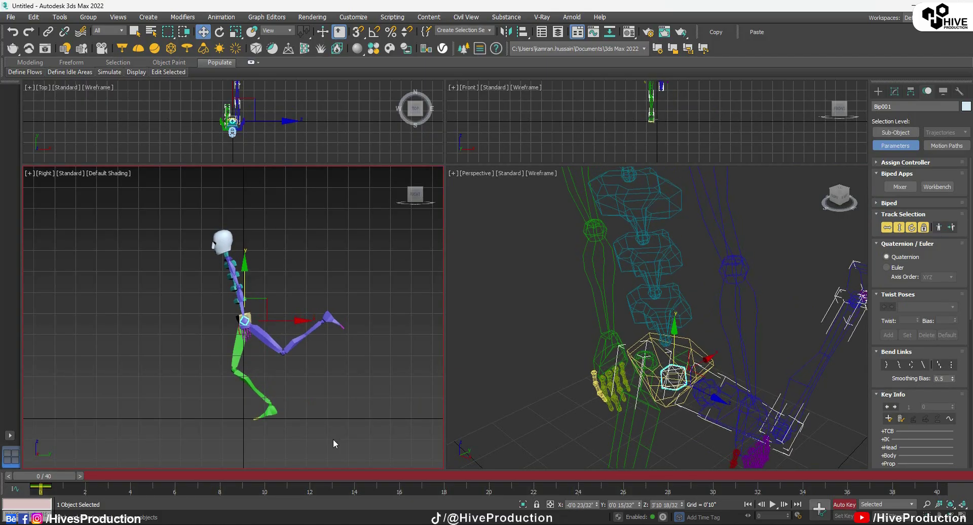
Step: Rotate the left thigh downward by about 10 degrees in the Right view and clear the selection
click(278, 354)
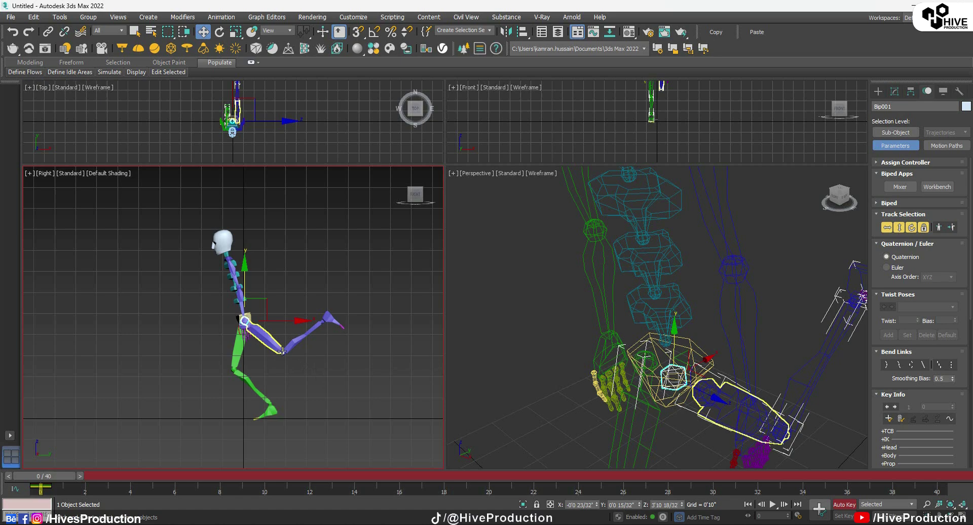
key(e)
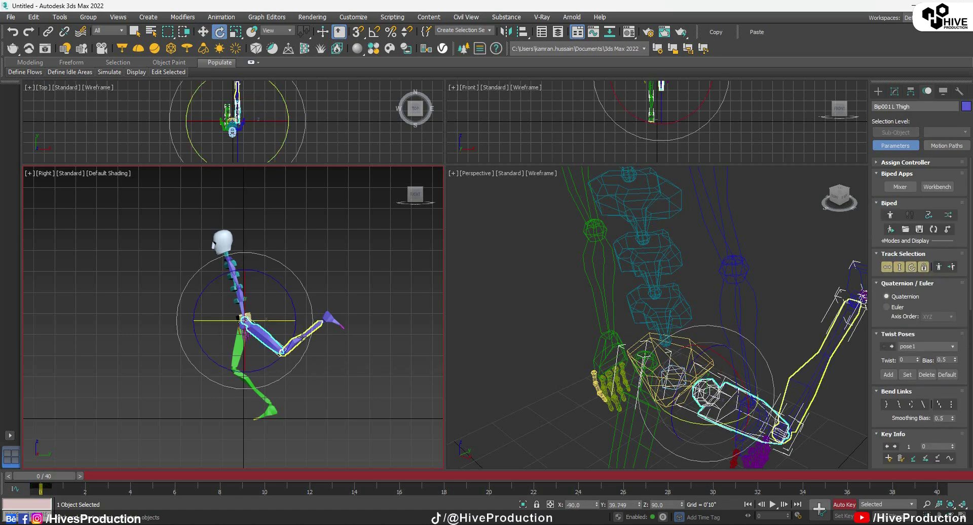
drag(313, 318, 313, 325)
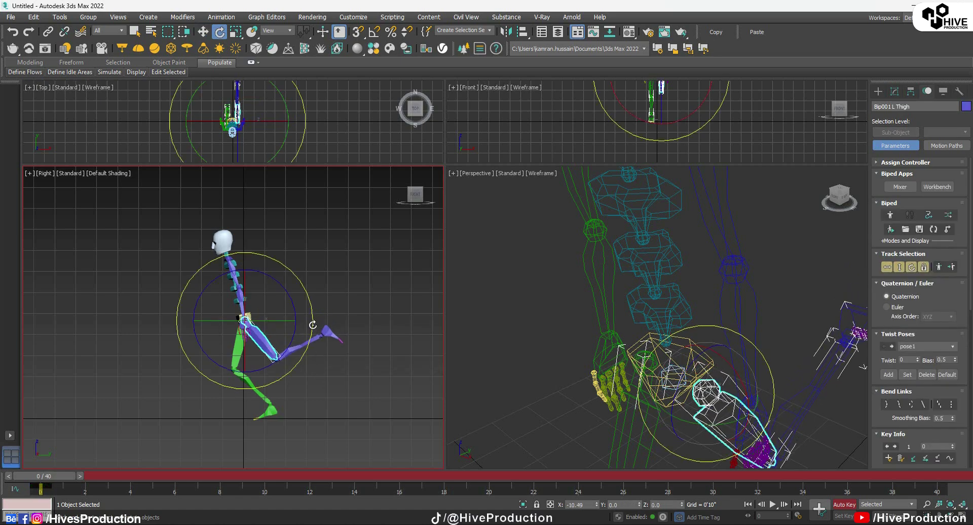
click(323, 409)
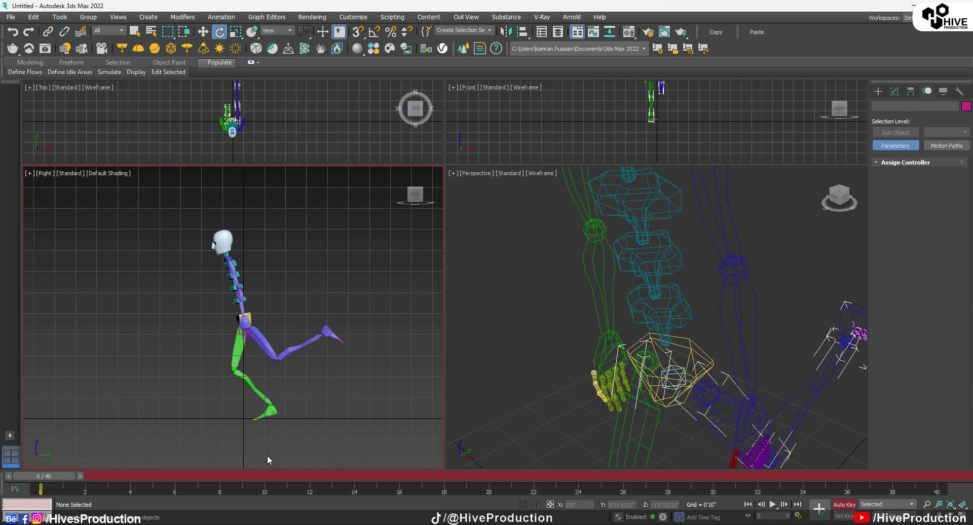
Step: Restore the shaded Perspective view and move the left hand forward and up in front of the body with the elbow bent
scroll(705, 338, down, 5)
click(716, 382)
key(F3)
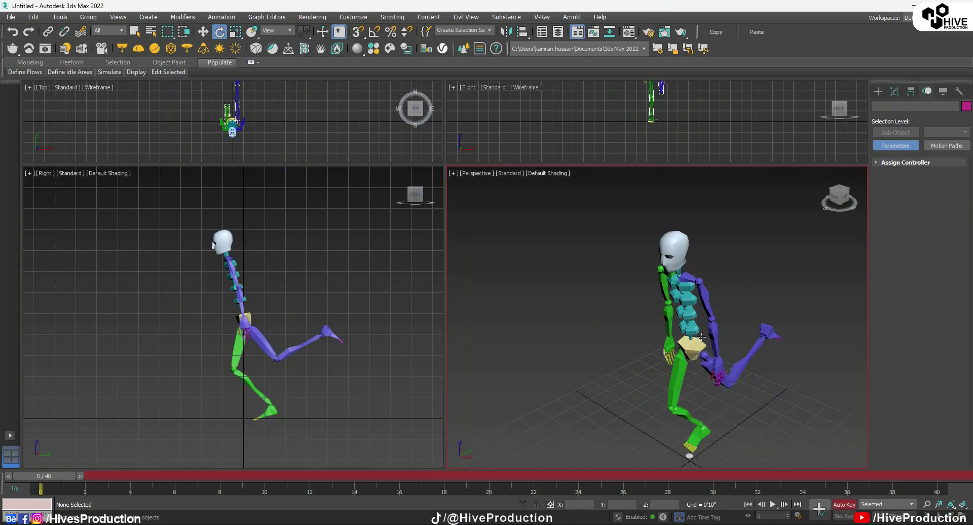
click(716, 364)
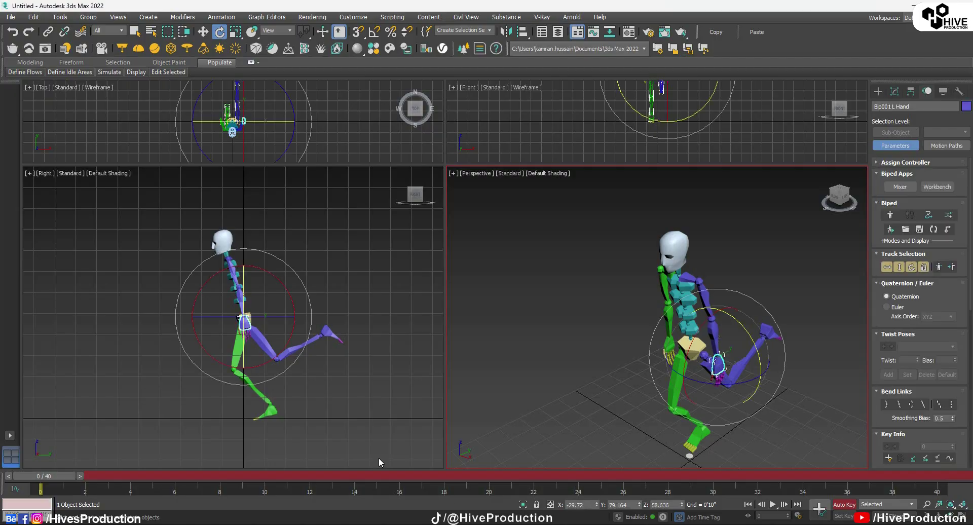
right_click(255, 323)
key(w)
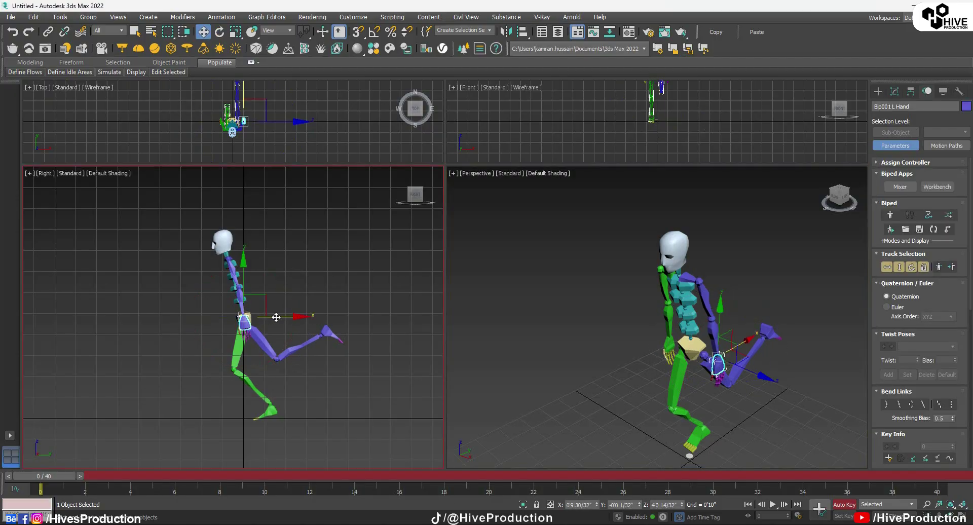
drag(274, 317, 222, 310)
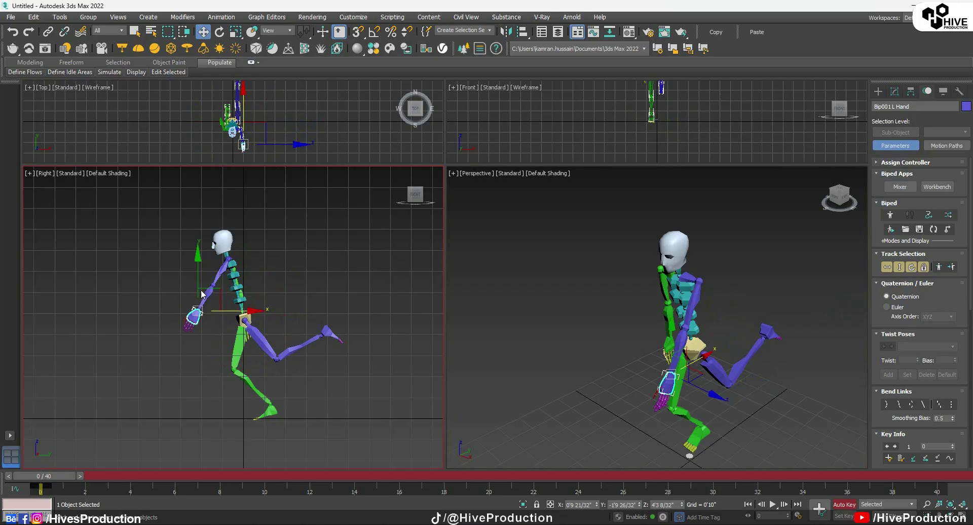
drag(195, 280, 195, 274)
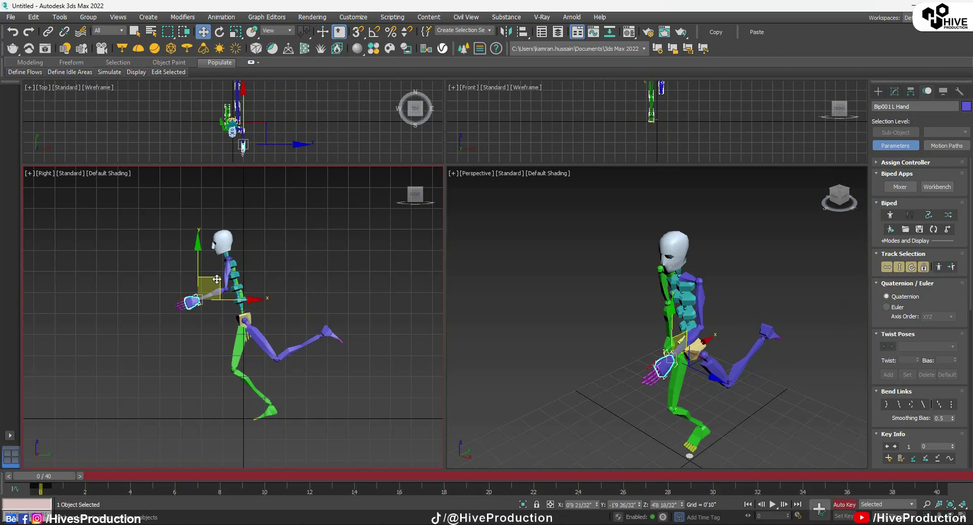
drag(216, 279, 225, 288)
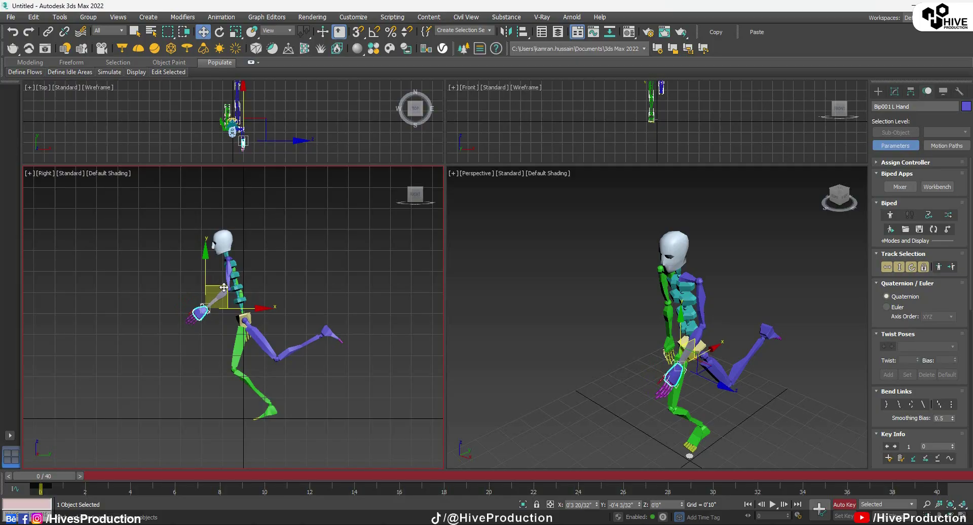
Step: Select the right hand and move it backward and up so the right elbow bends behind the torso
click(619, 353)
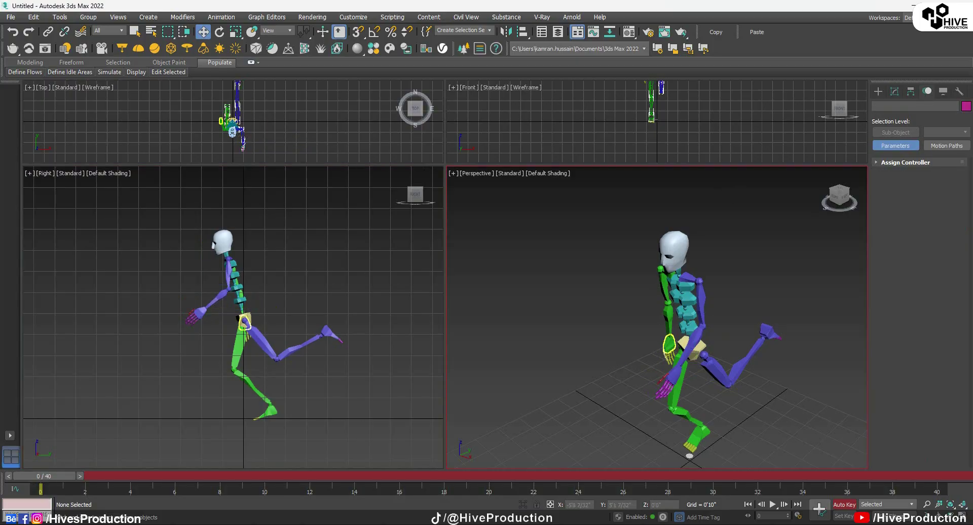
click(269, 321)
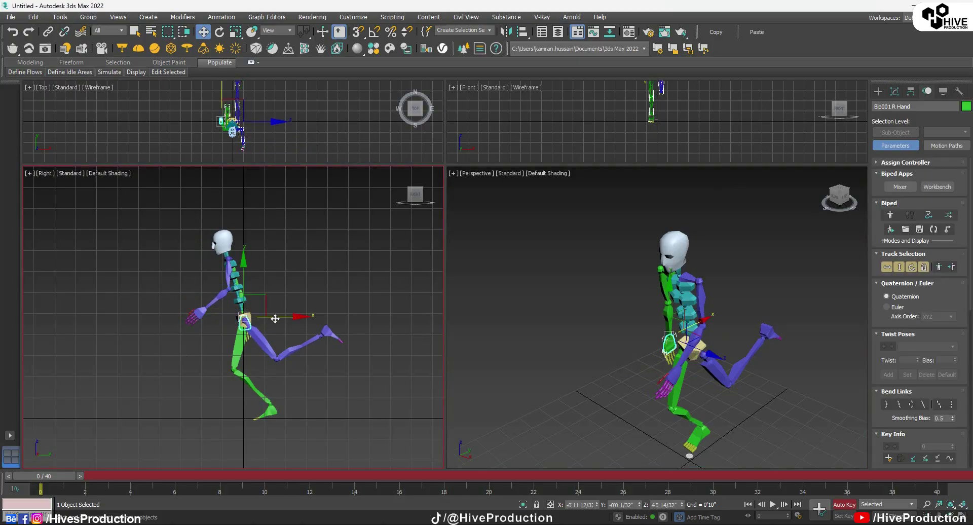
drag(274, 320, 330, 287)
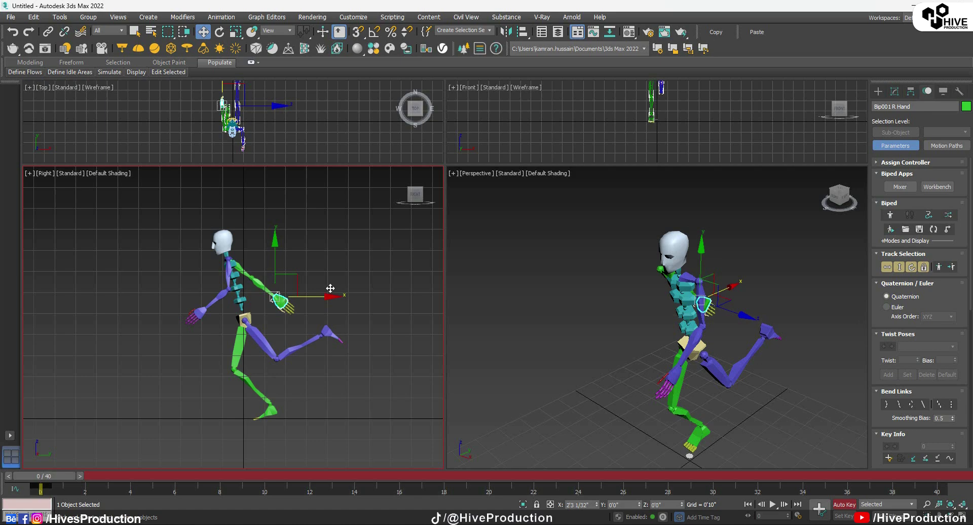
mouse_move(275, 269)
mouse_down()
mouse_move(275, 250)
mouse_move(287, 287)
mouse_move(283, 278)
mouse_up()
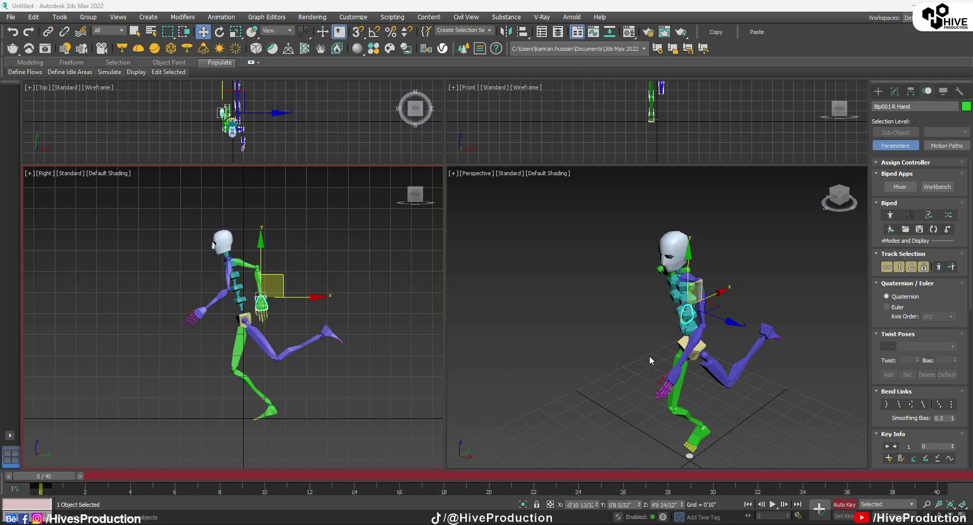
Step: Select the entire biped in the Right view and set a key for all its parts at frame 0
middle_drag(650, 358, 627, 328)
mouse_move(685, 343)
alt+middle_down()
mouse_move(604, 327)
mouse_move(682, 329)
alt+middle_up()
middle_click(149, 217)
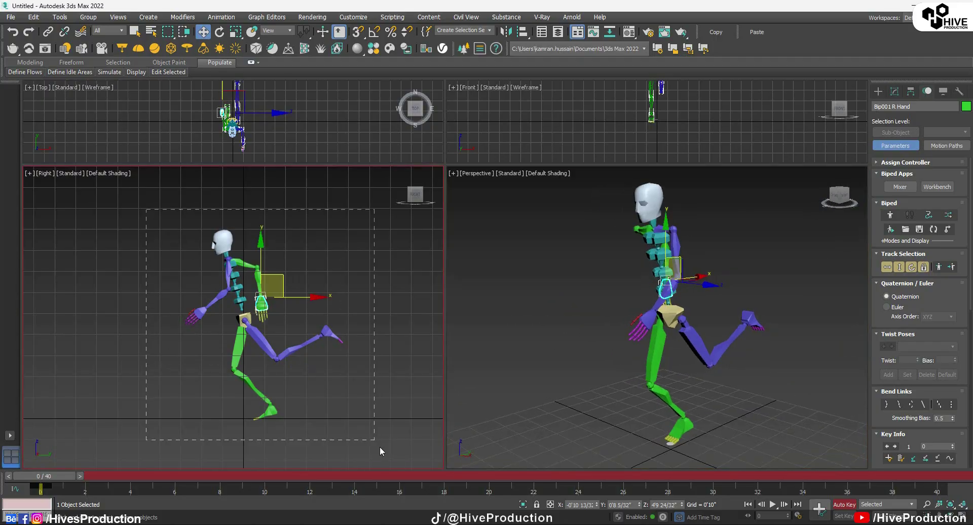
drag(380, 450, 381, 447)
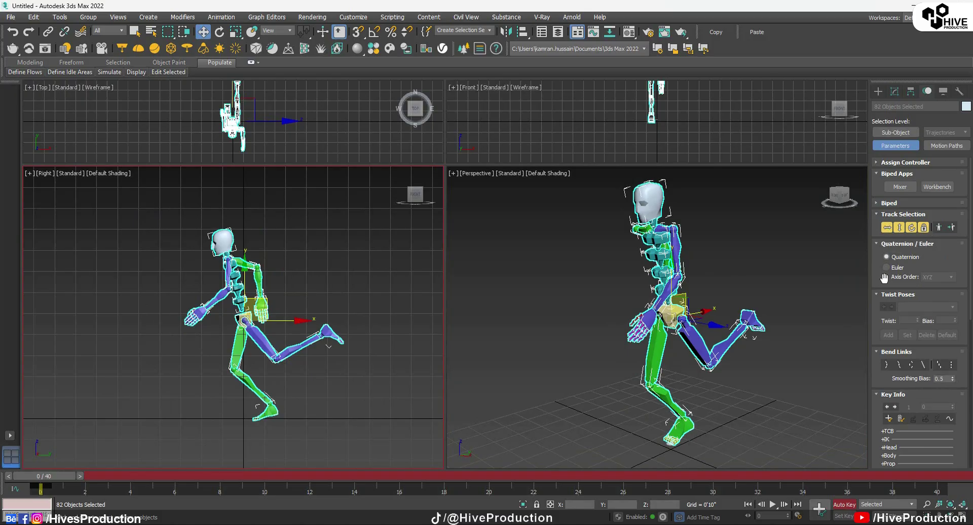
scroll(884, 282, down, 5)
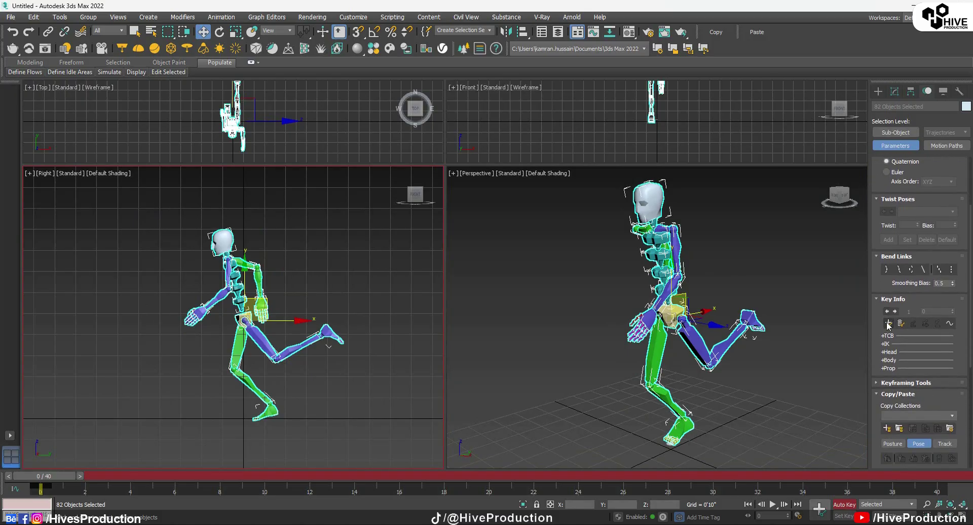
click(889, 324)
drag(874, 346, 868, 257)
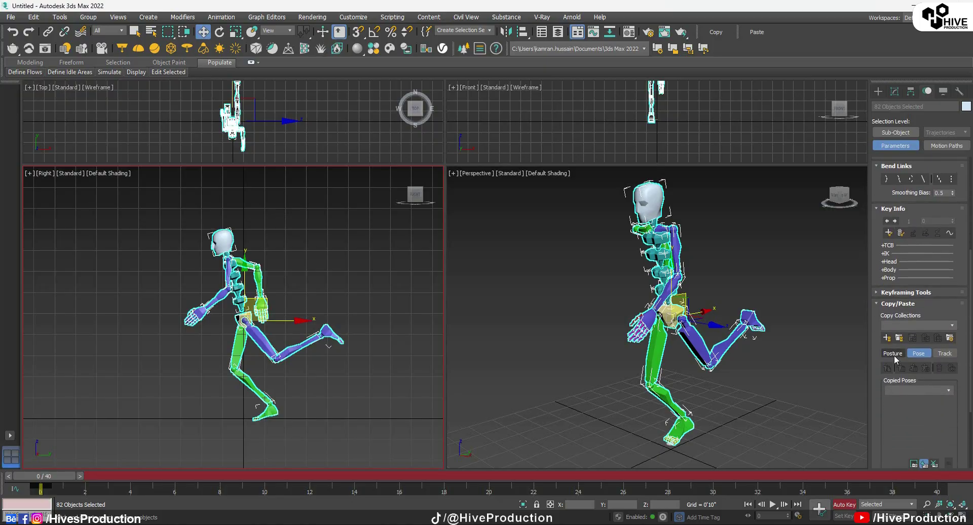
Step: Create a pose copy collection, copy the biped's frame 0 pose and paste it at frame 40
click(887, 338)
click(888, 369)
drag(62, 477, 933, 477)
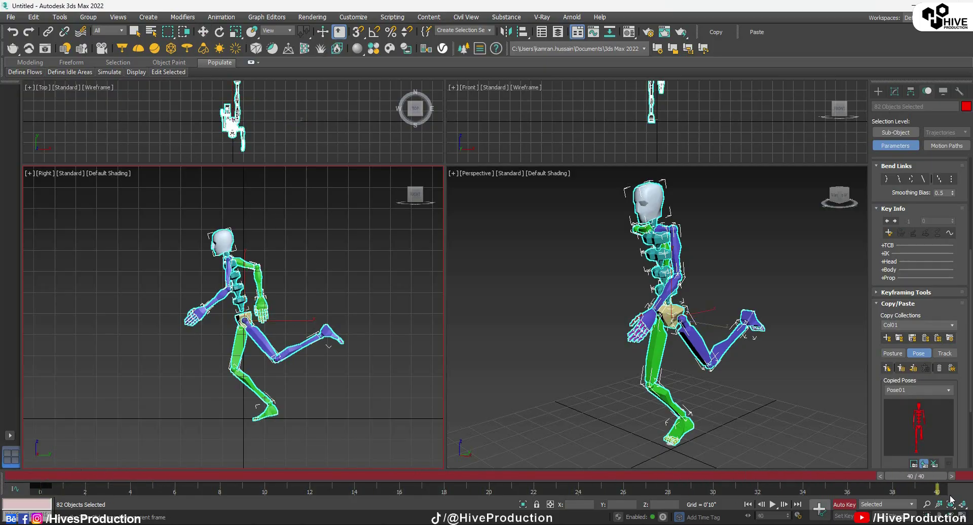
click(902, 370)
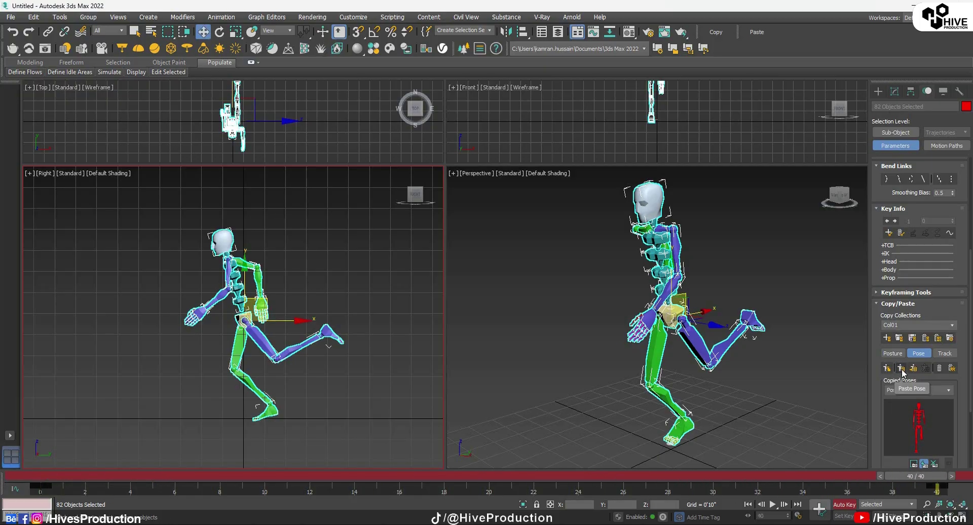
Step: Paste the copied running pose with Paste Pose Opposite at frame 20 and clear the selection
drag(927, 477, 497, 474)
key(w)
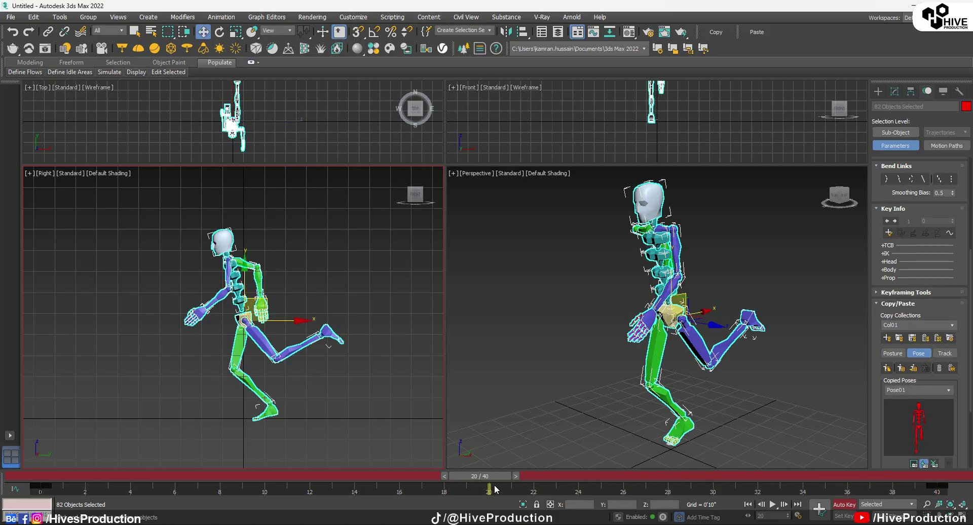
click(915, 370)
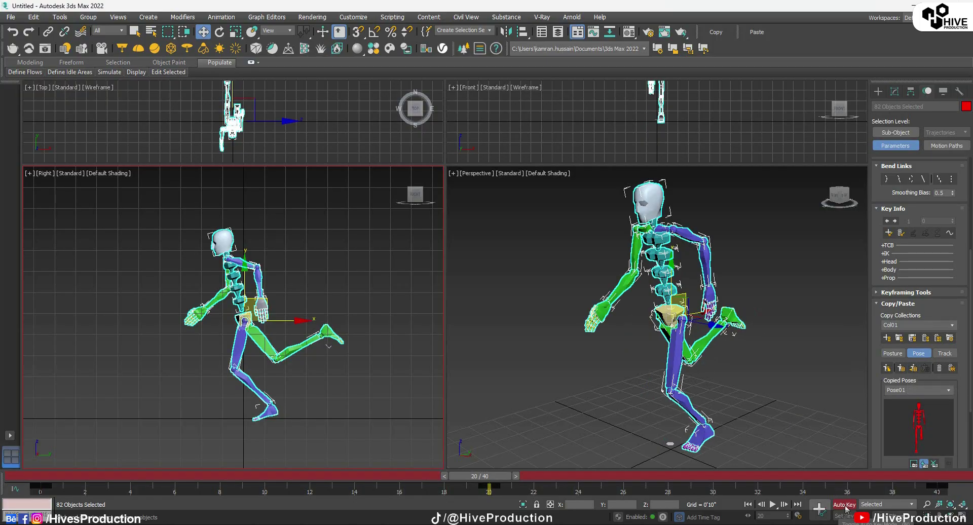
click(326, 394)
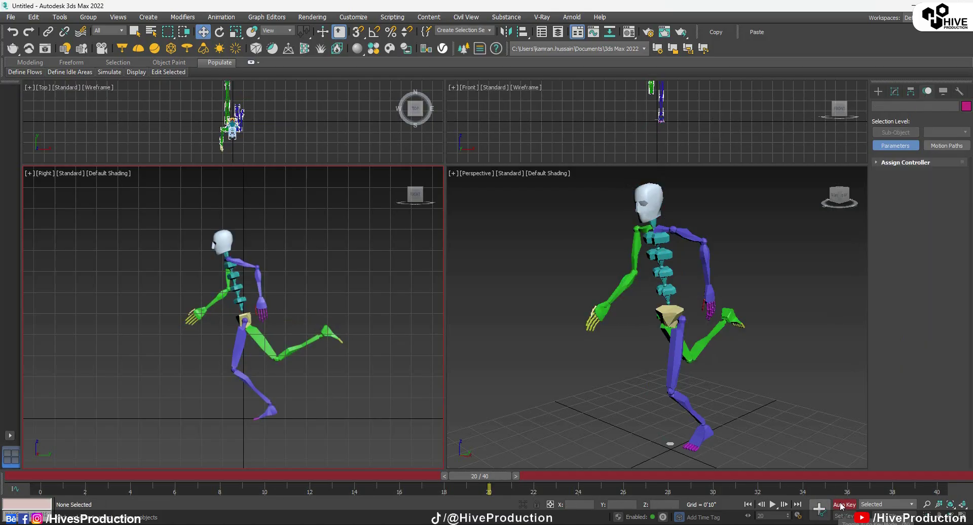
Step: Preview the animation playback and go to frame 10 with the biped deselected
click(773, 505)
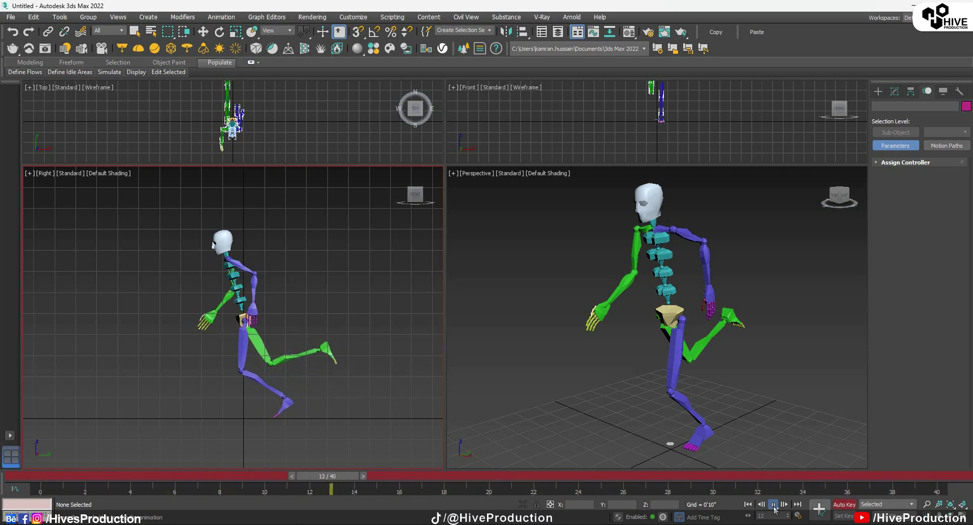
click(773, 506)
drag(166, 210, 315, 475)
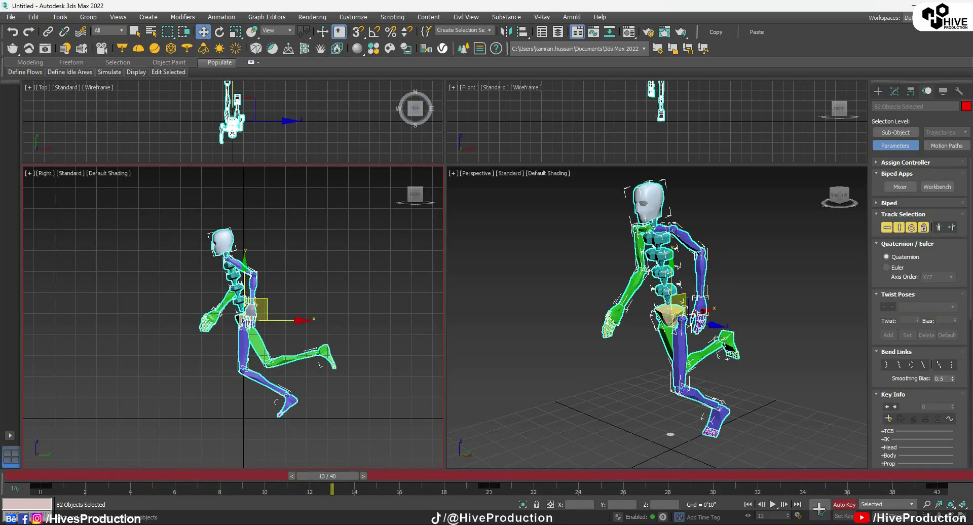
drag(324, 475, 274, 492)
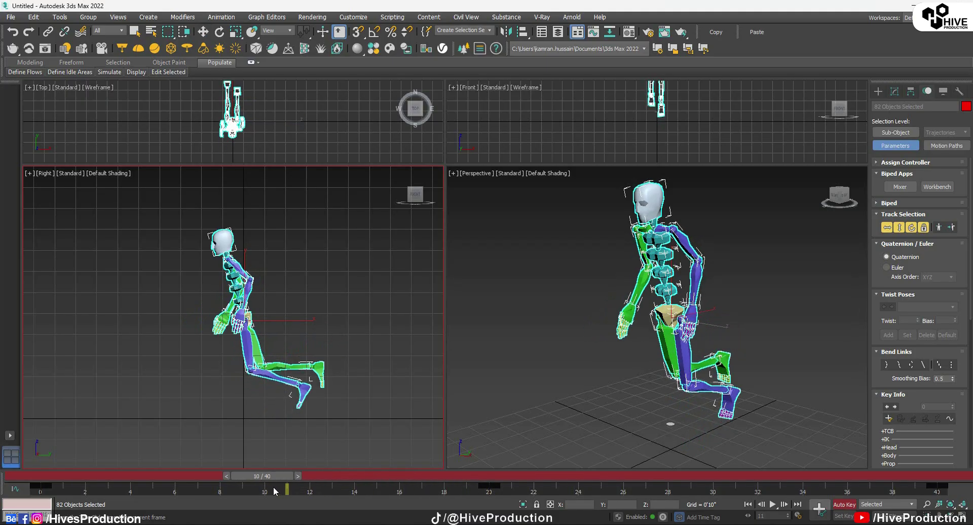
key(w)
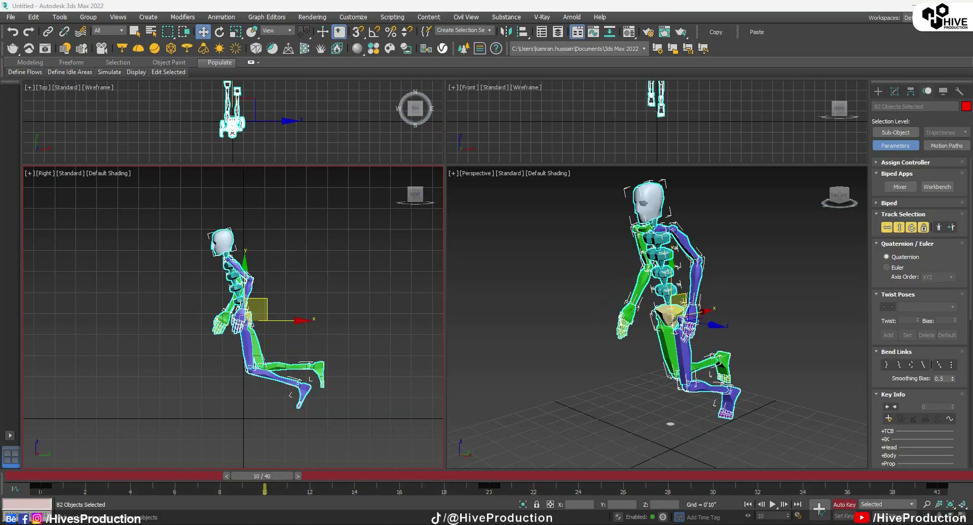
click(297, 425)
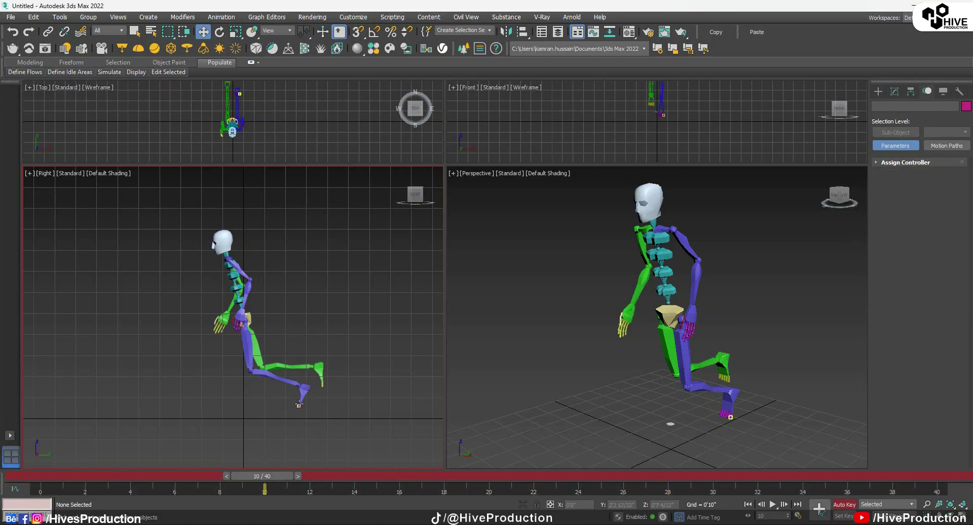
Step: Move the left foot forward in front of the body at frame 10 and rotate it about 74 plus 11 degrees so the toes point forward
click(304, 392)
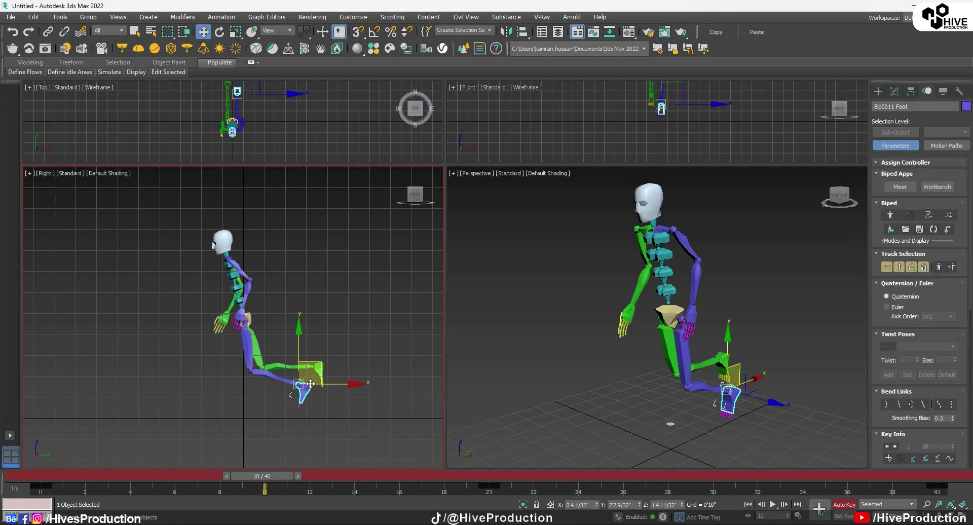
drag(322, 368, 220, 355)
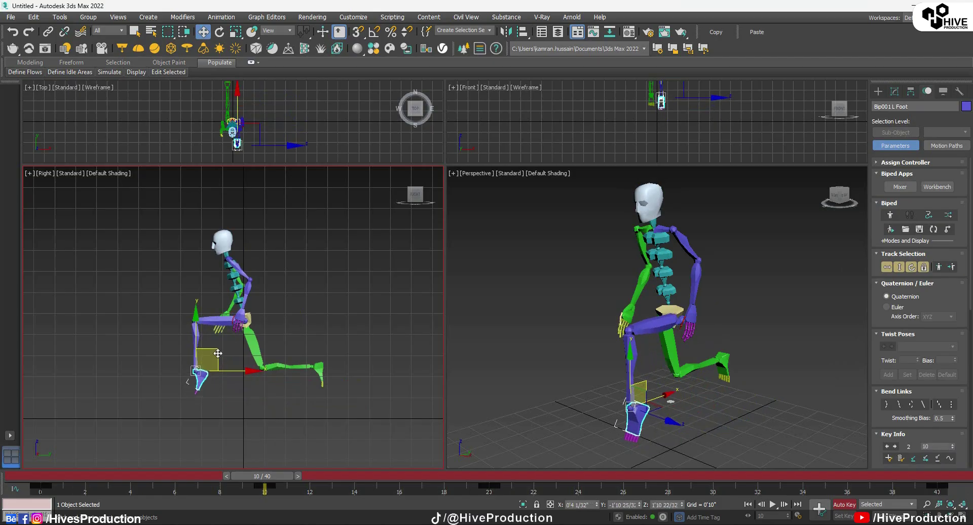
key(e)
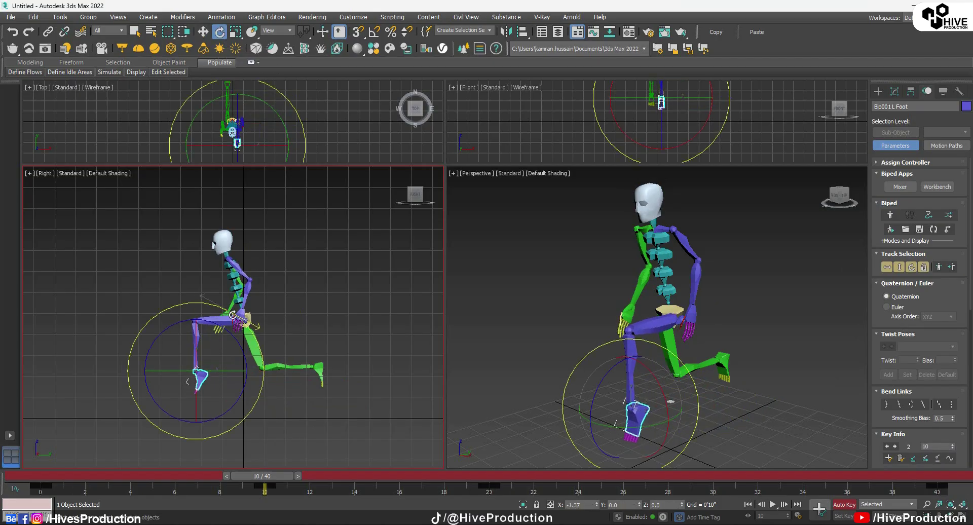
drag(262, 375, 273, 398)
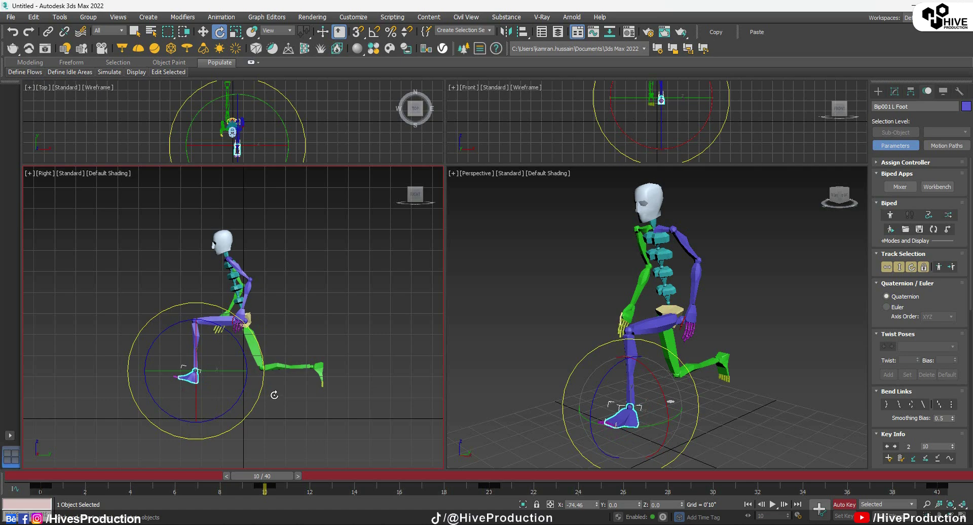
key(w)
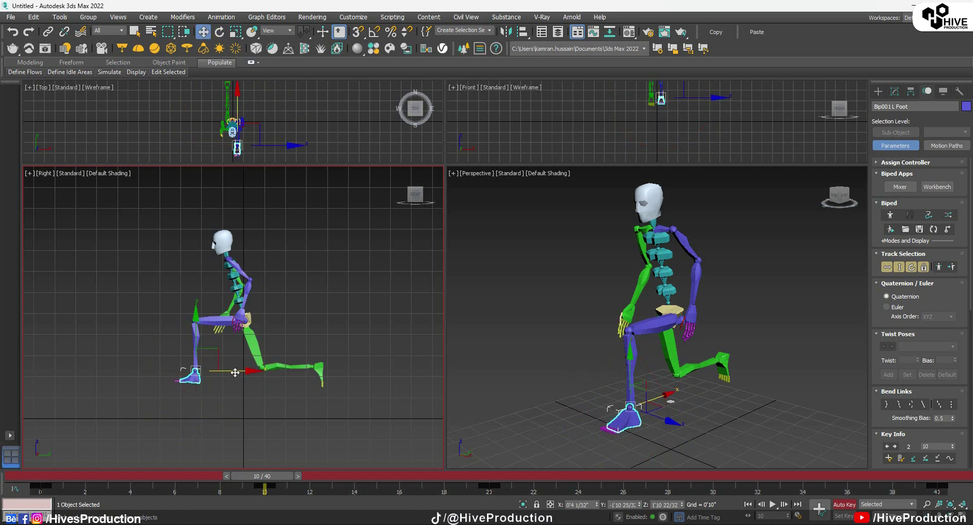
drag(235, 372, 215, 364)
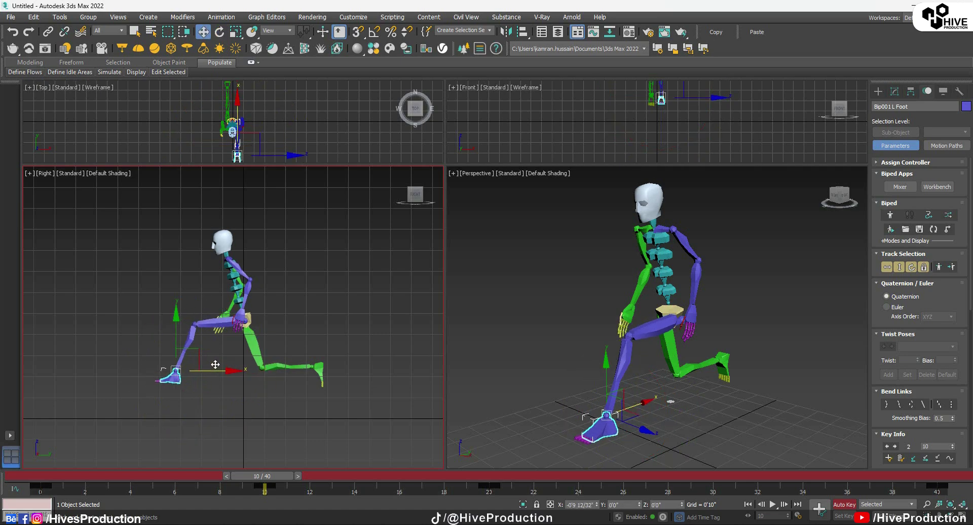
key(e)
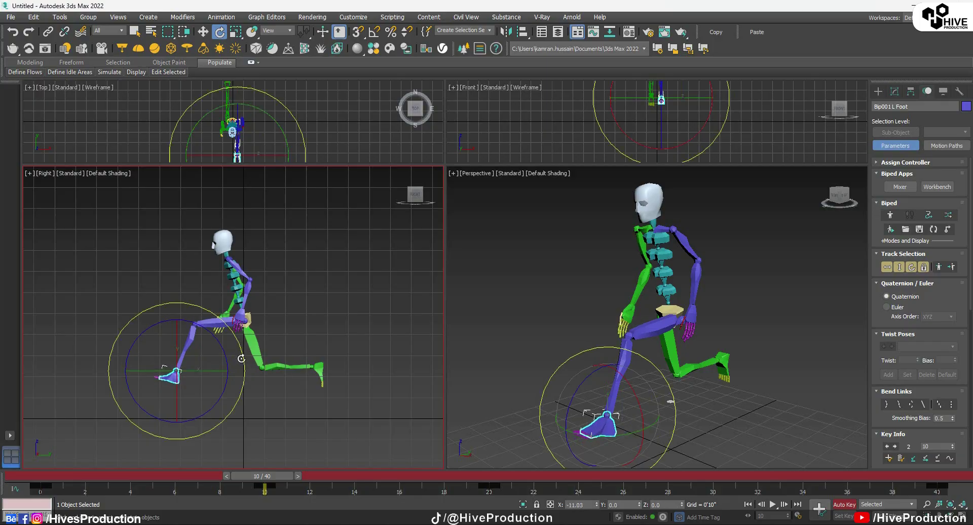
Step: Move the right foot backward and up behind the body at frame 10 and rotate it by about 26 degrees
click(318, 372)
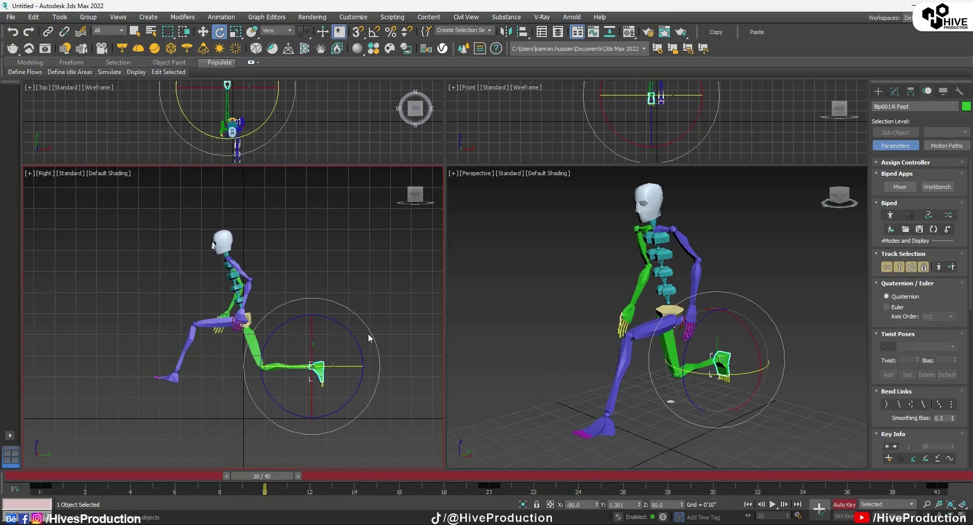
key(w)
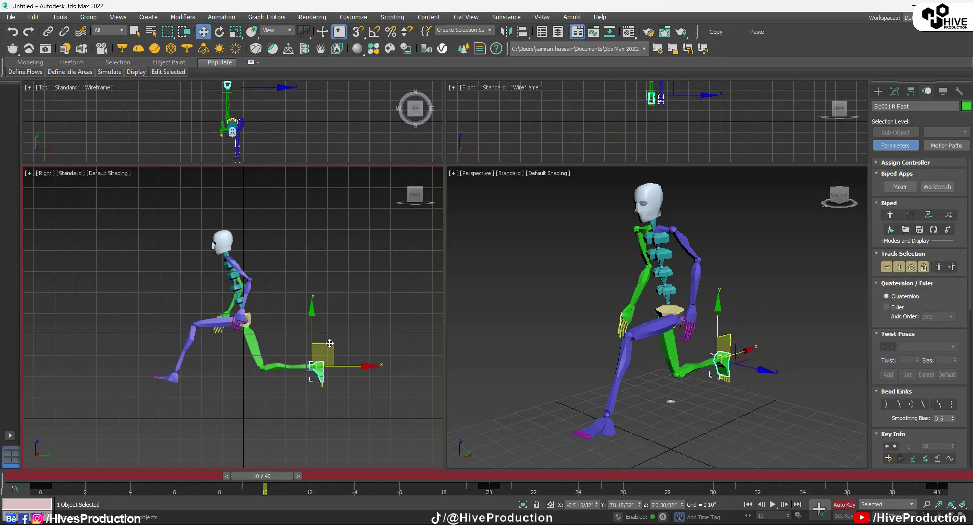
drag(329, 342, 363, 276)
key(e)
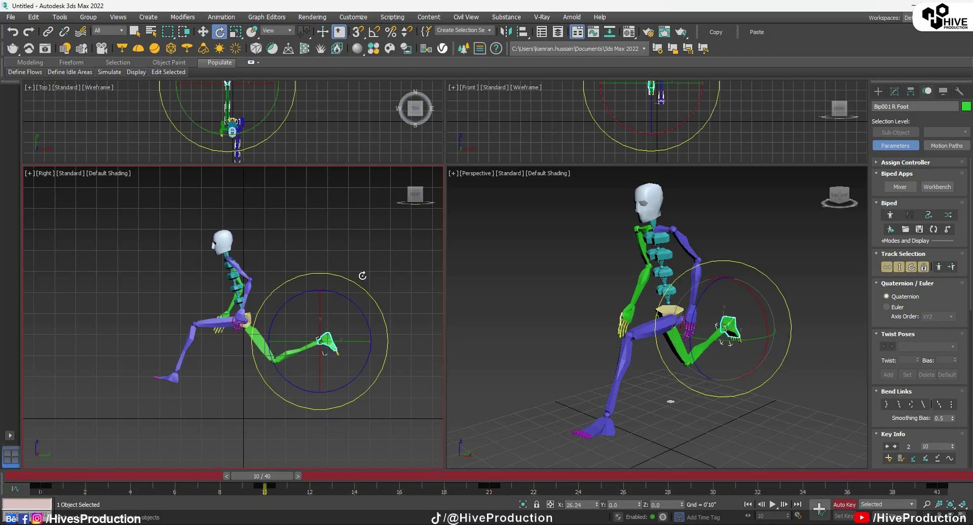
Step: Raise the right hand forward to face height and move the left hand backward and up behind the torso
click(632, 317)
key(w)
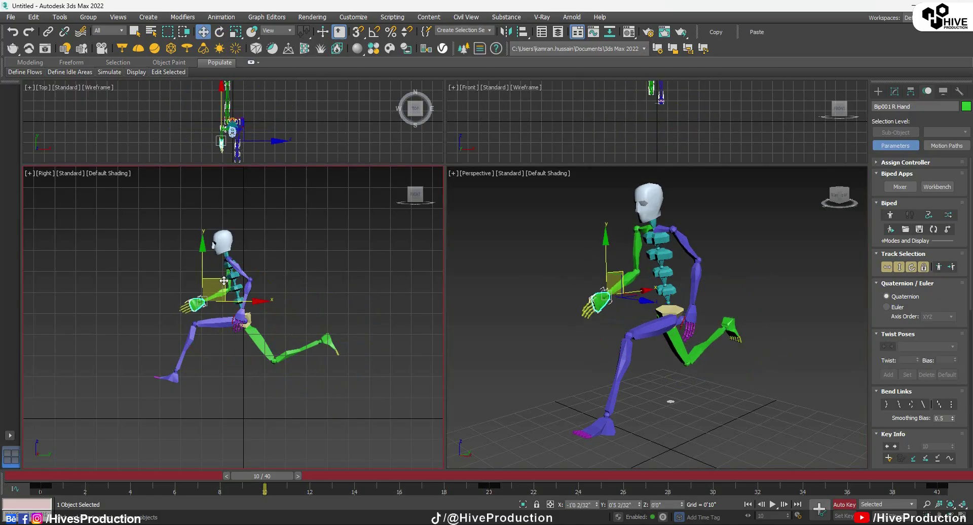
drag(224, 280, 201, 240)
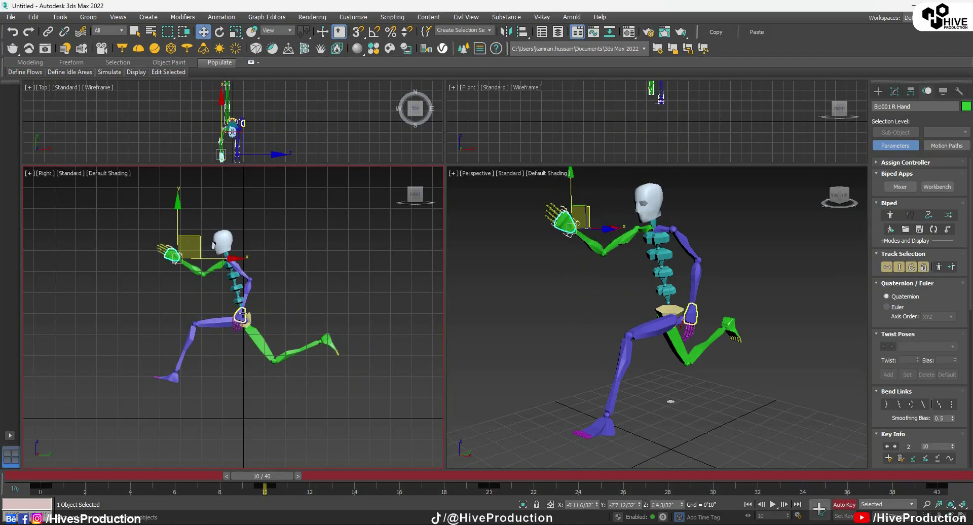
click(241, 315)
drag(265, 308, 287, 263)
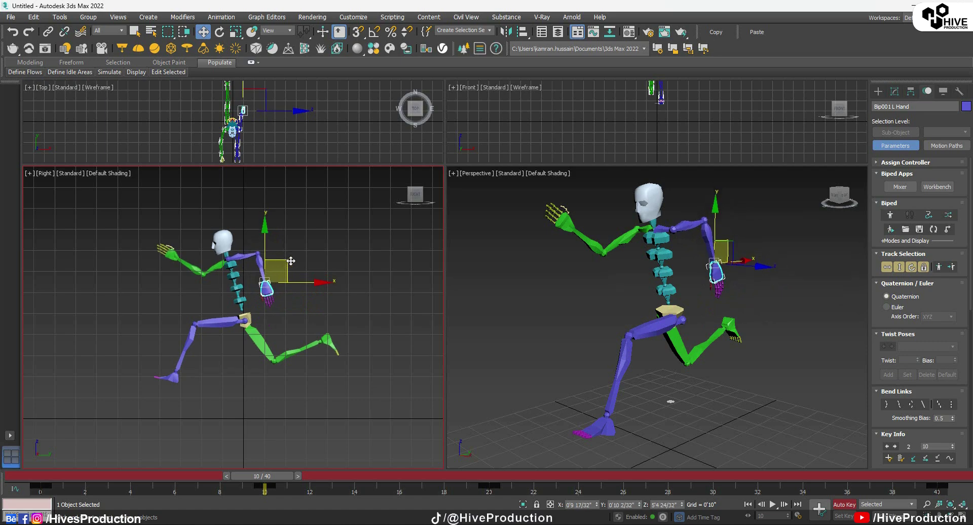
Step: Select the biped's center of mass Bip001 inside the pelvis and raise the whole body off the ground at frame 10
click(251, 323)
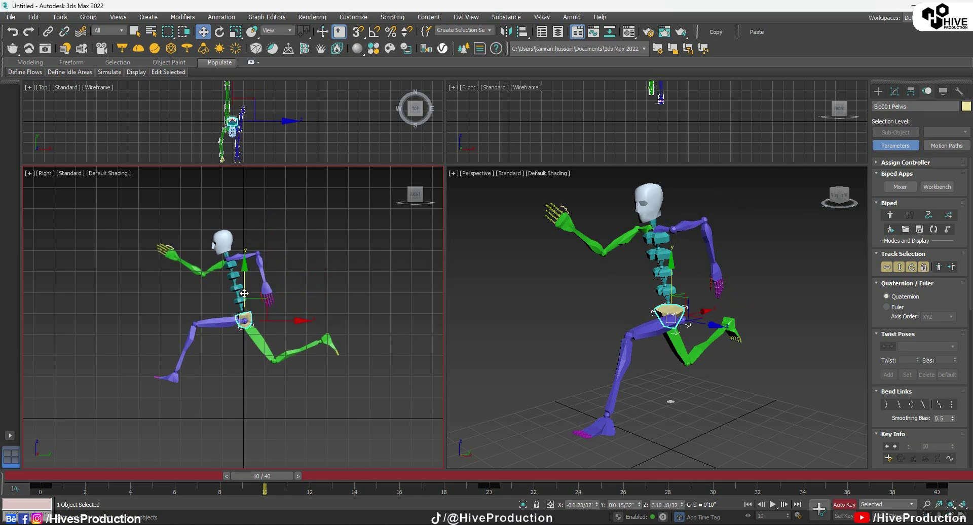
drag(243, 293, 247, 288)
scroll(231, 118, up, 5)
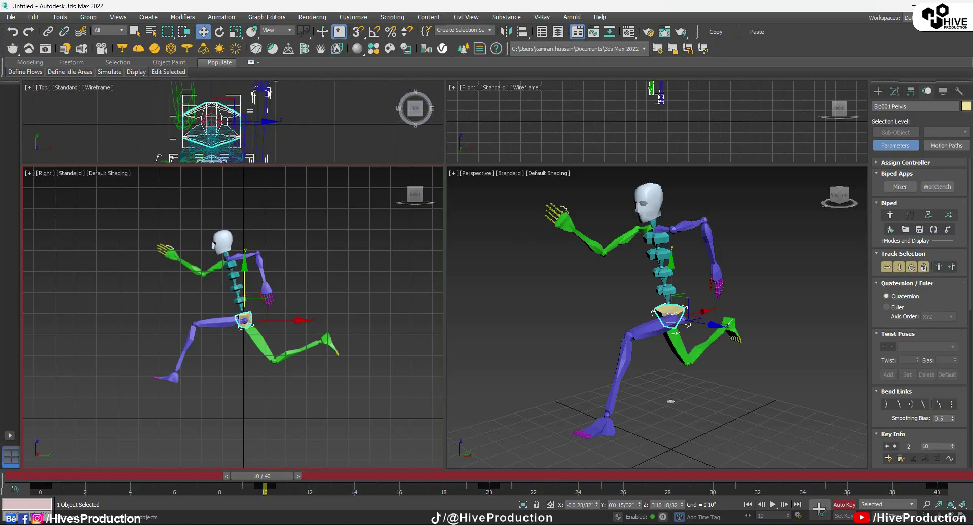
scroll(778, 116, up, 10)
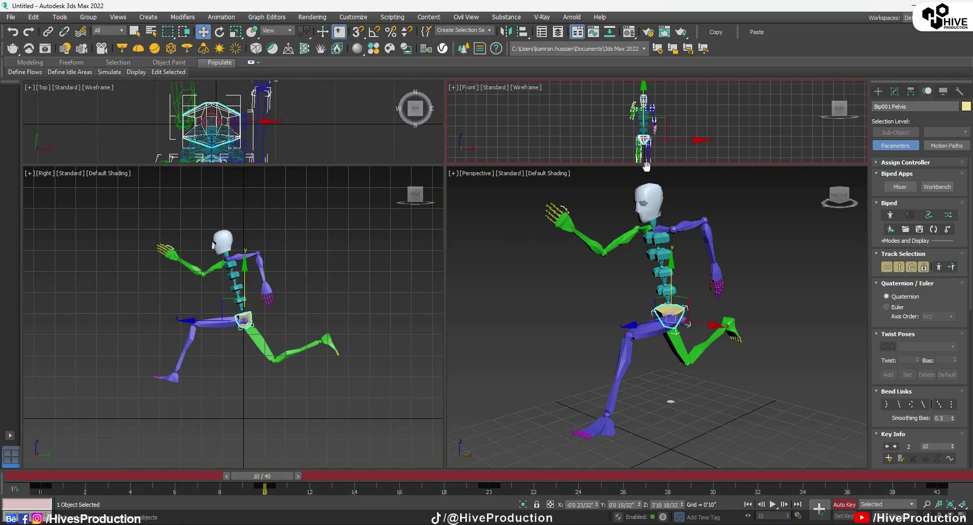
click(778, 116)
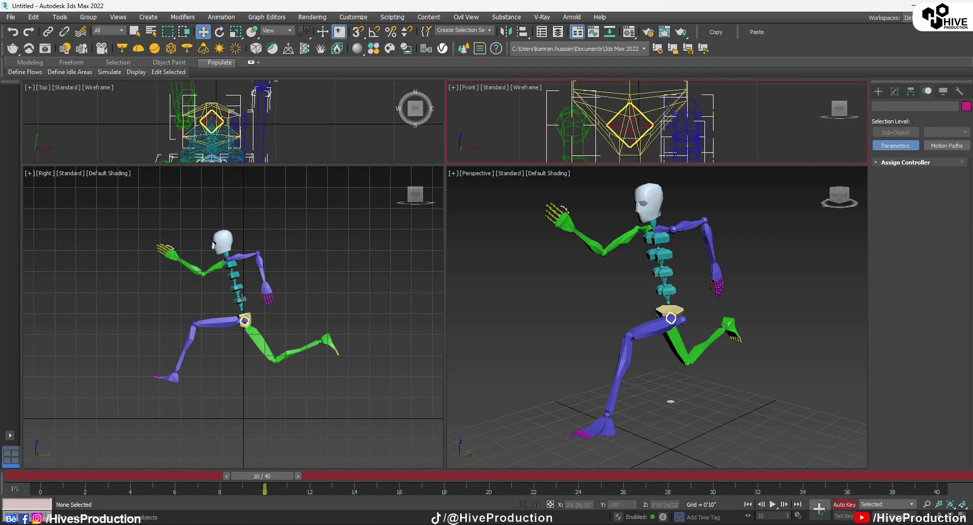
drag(245, 291, 249, 270)
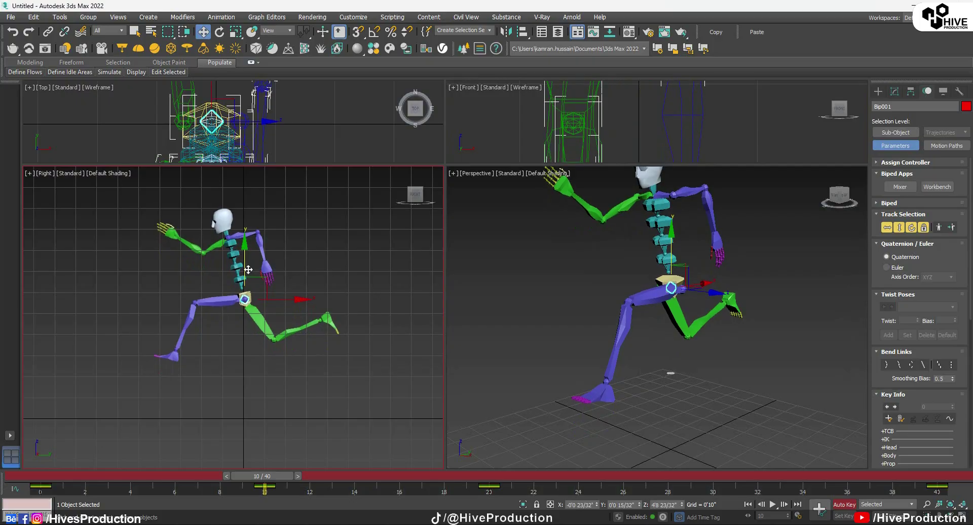
Step: Select the entire biped, set a key for all parts at frame 10 and copy this airborne pose into the collection
mouse_move(273, 483)
mouse_down()
mouse_move(59, 489)
mouse_move(264, 488)
mouse_up()
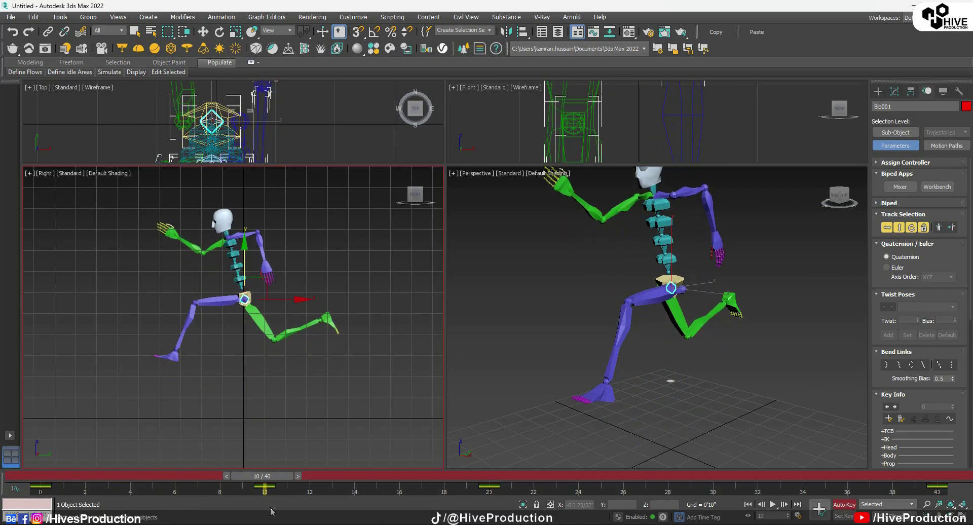
key(w)
drag(224, 283, 369, 389)
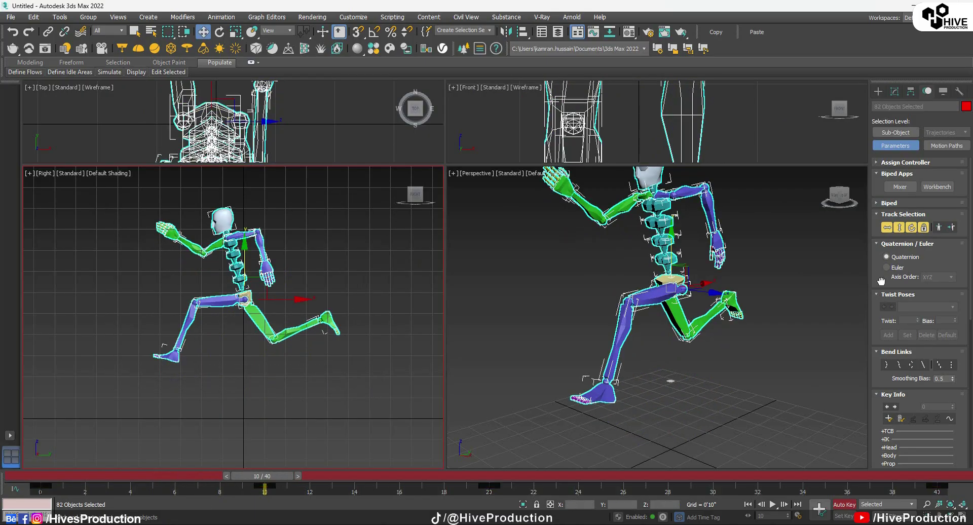
drag(881, 281, 864, 181)
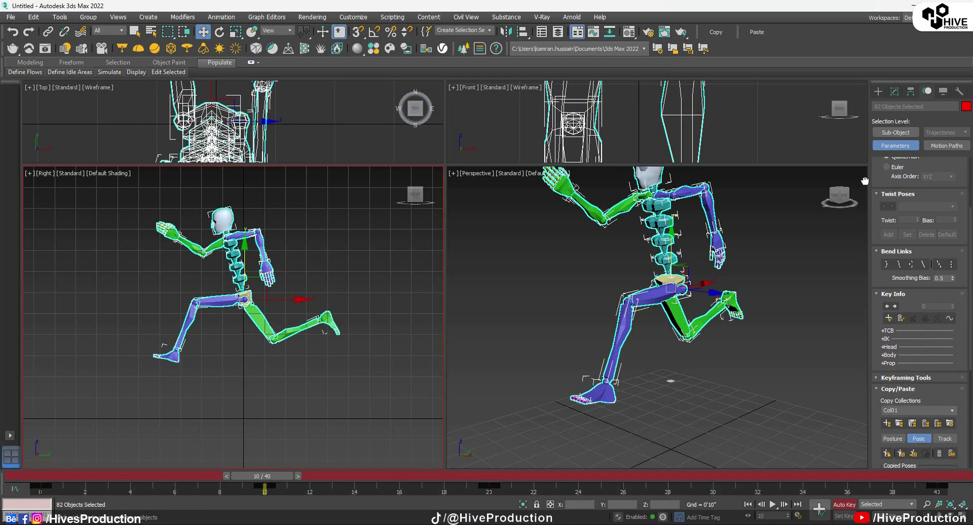
click(890, 320)
drag(878, 324, 862, 197)
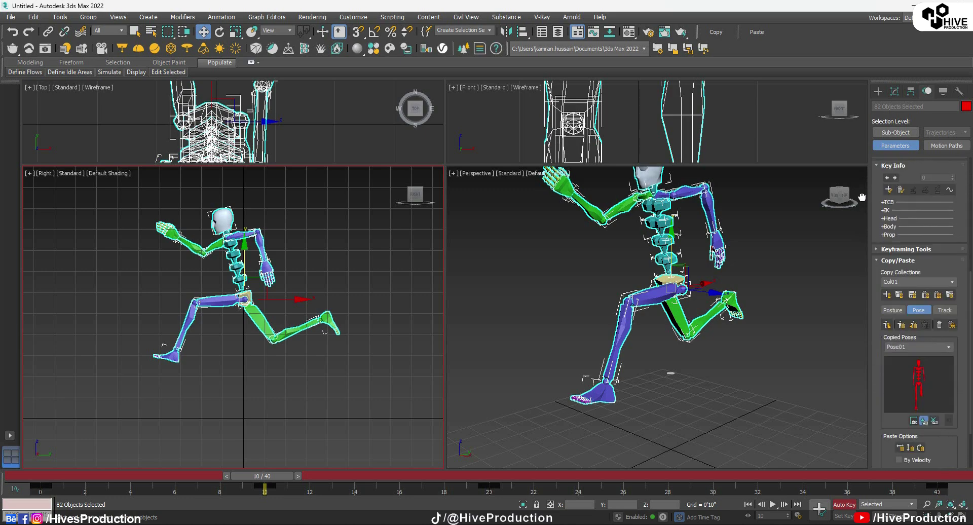
click(888, 326)
Step: Paste the copied airborne pose with Paste Pose Opposite at frame 30
drag(267, 477, 706, 517)
key(w)
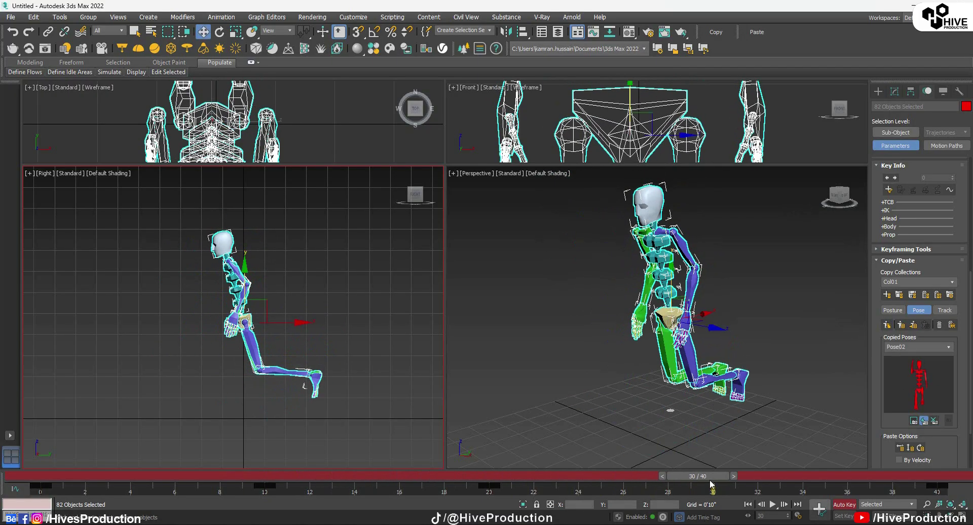
click(913, 327)
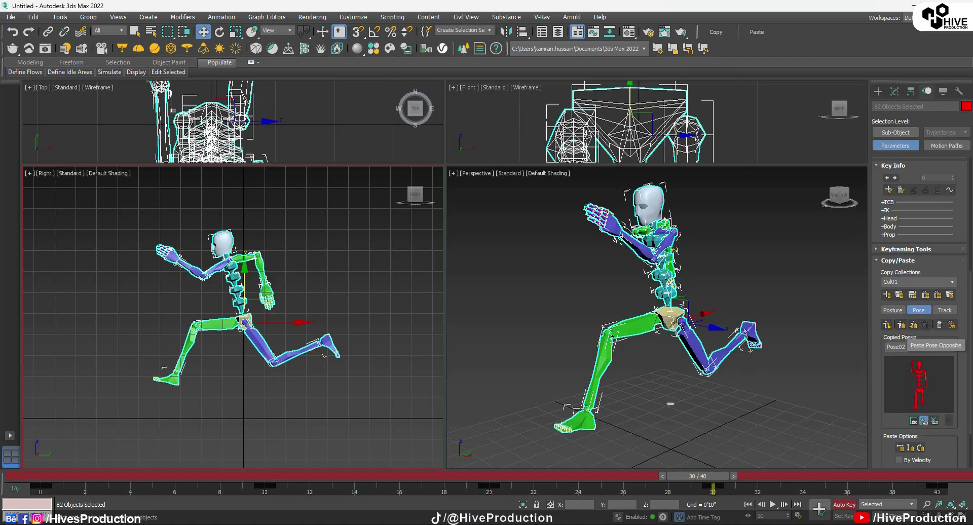
mouse_move(705, 482)
mouse_down()
mouse_move(59, 478)
mouse_move(190, 481)
mouse_move(250, 494)
mouse_move(401, 476)
mouse_move(697, 476)
mouse_up()
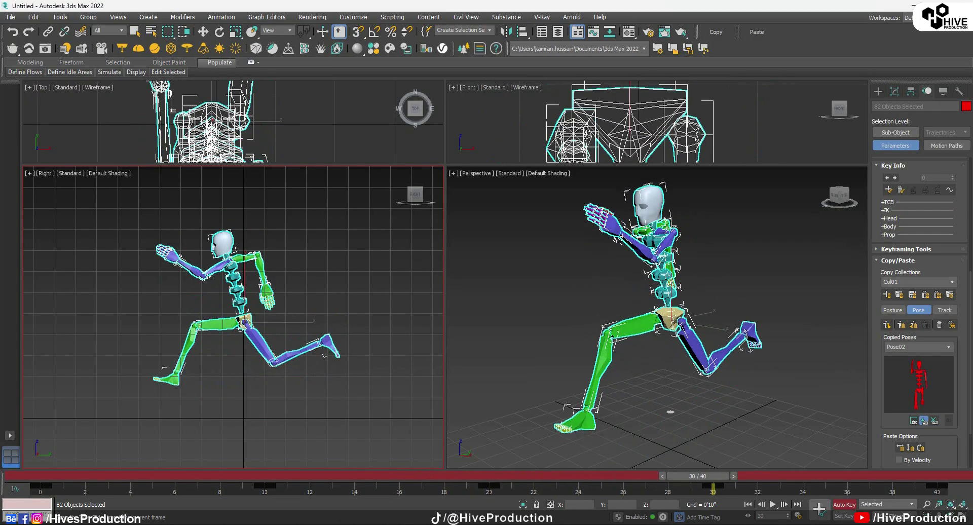
Step: At frame 30, select the biped's center of mass Bip001 and raise the whole body higher above the ground
key(w)
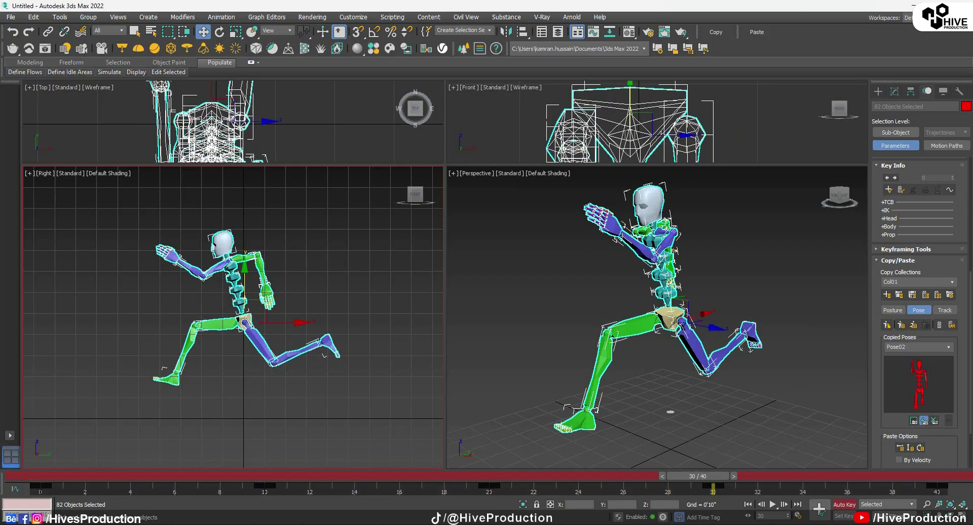
click(725, 117)
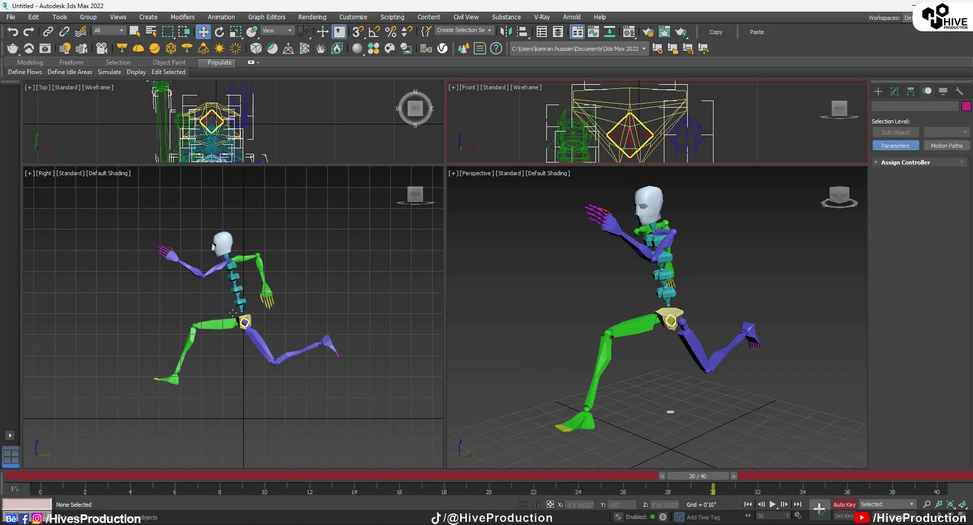
click(242, 295)
drag(245, 290, 243, 279)
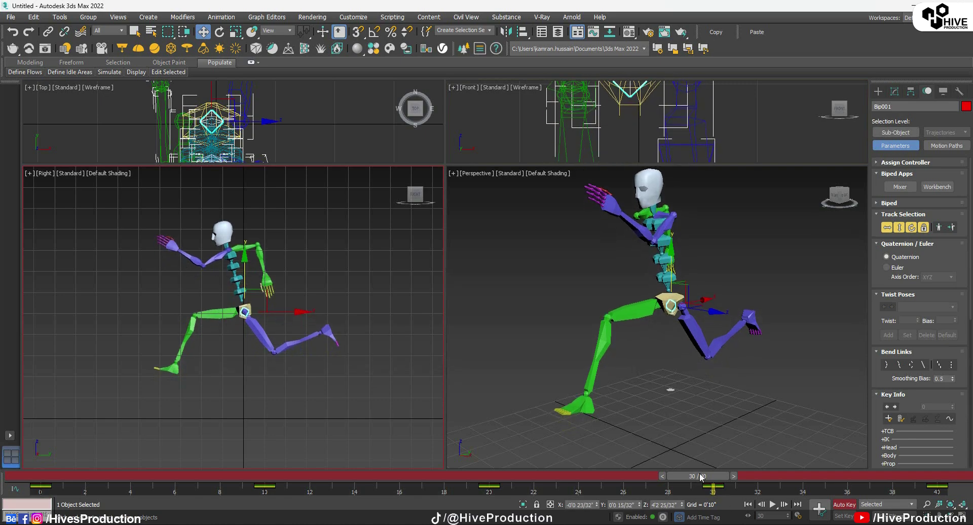
drag(701, 477, 511, 523)
key(slash)
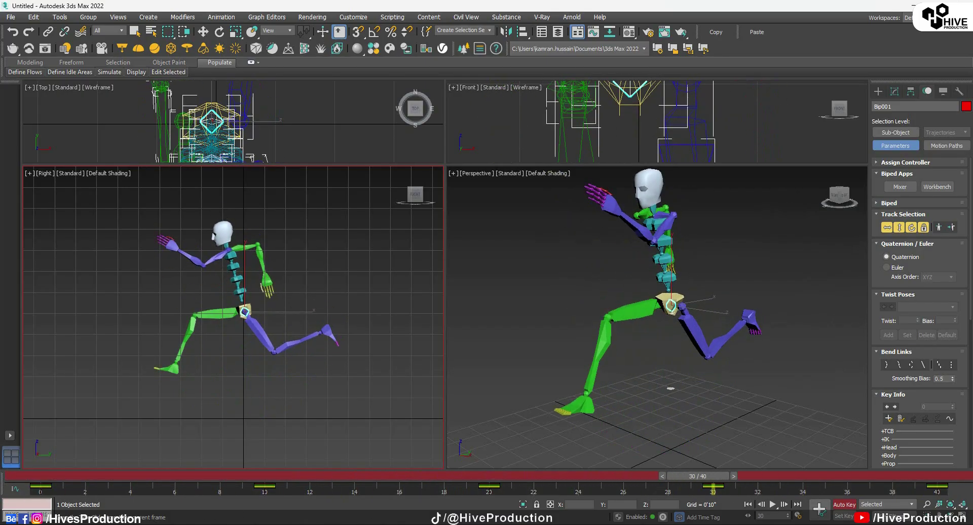
key(w)
drag(243, 282, 245, 268)
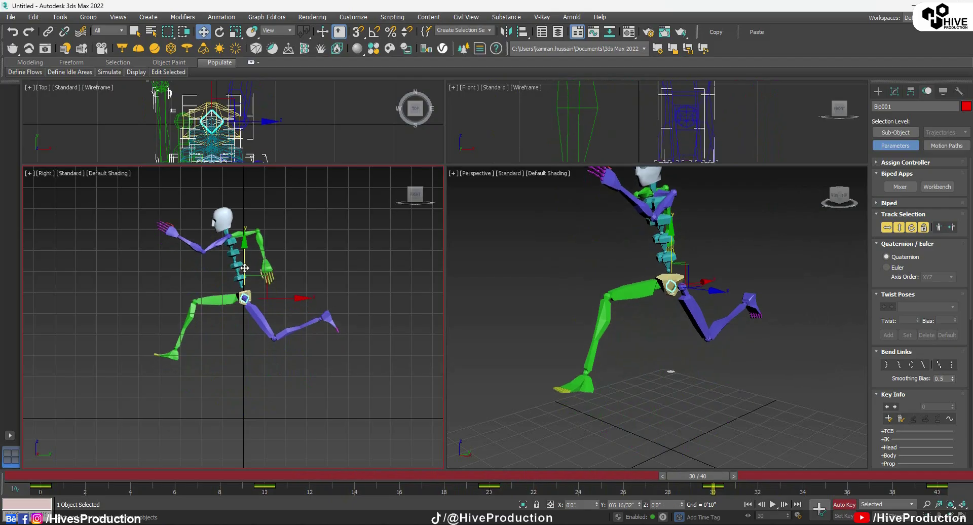
Step: Return to frame 0, clear the selection and play the run animation in the Perspective view to review it
drag(688, 476, 2, 484)
click(557, 375)
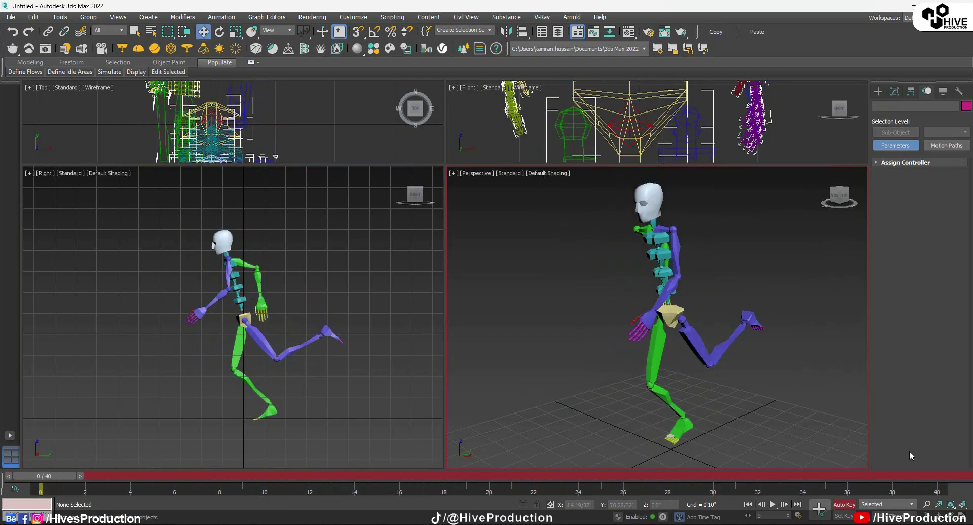
click(773, 504)
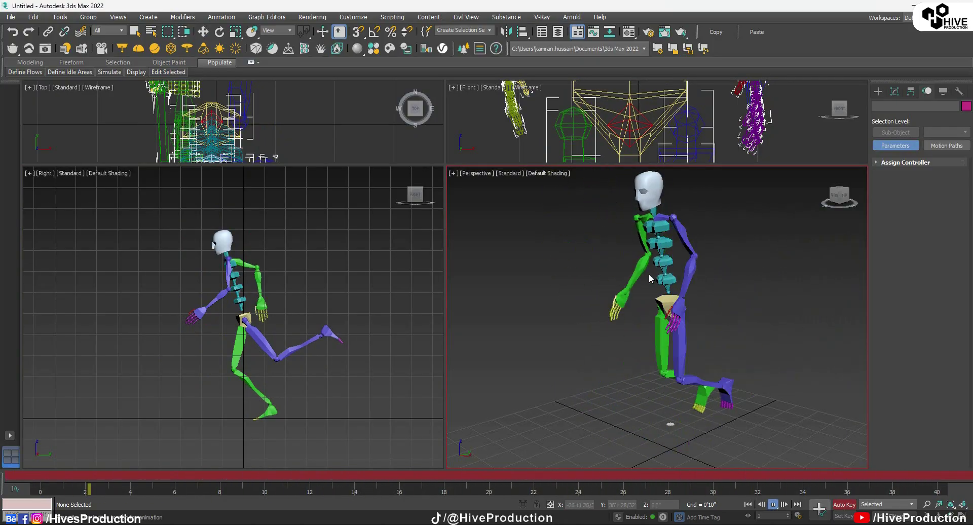
click(844, 506)
click(844, 505)
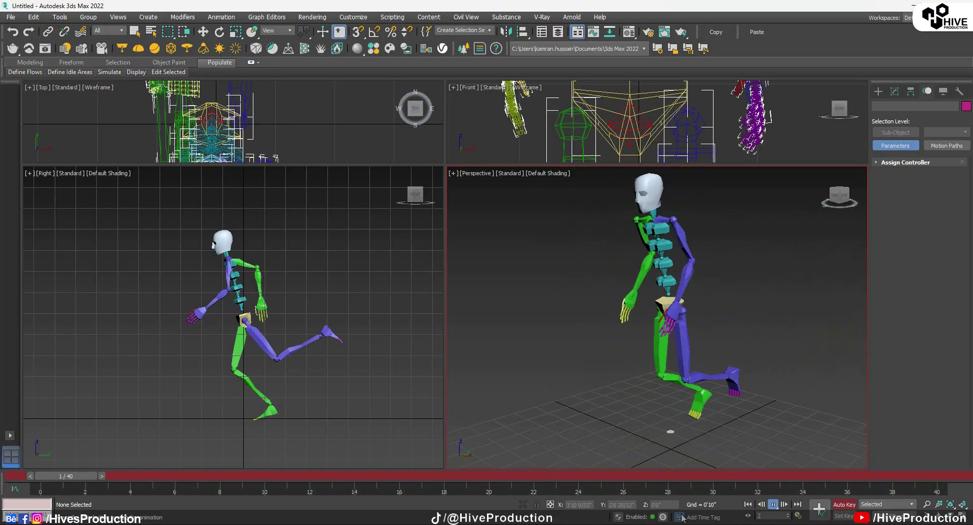
click(772, 504)
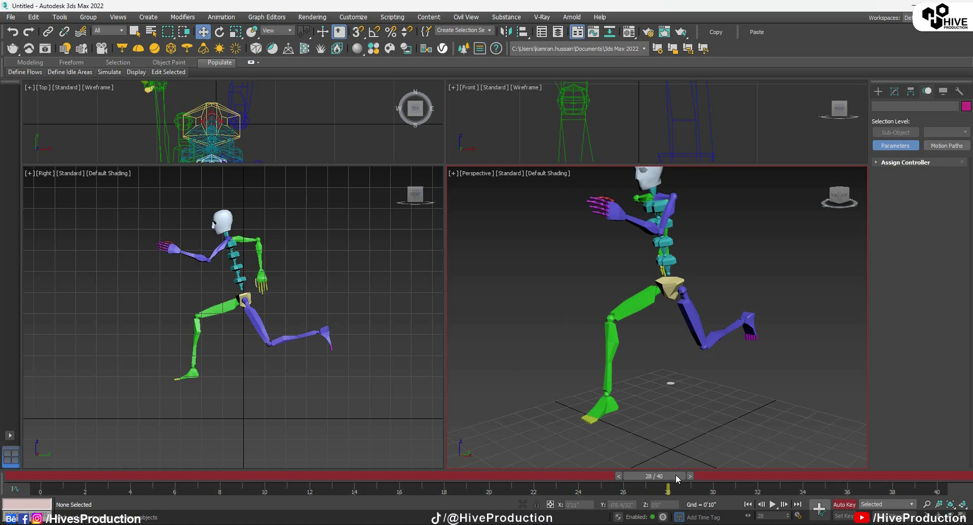
Step: At frame 10, select the pelvis and rotate it about 13 degrees around the vertical axis
drag(677, 476, 278, 490)
key(w)
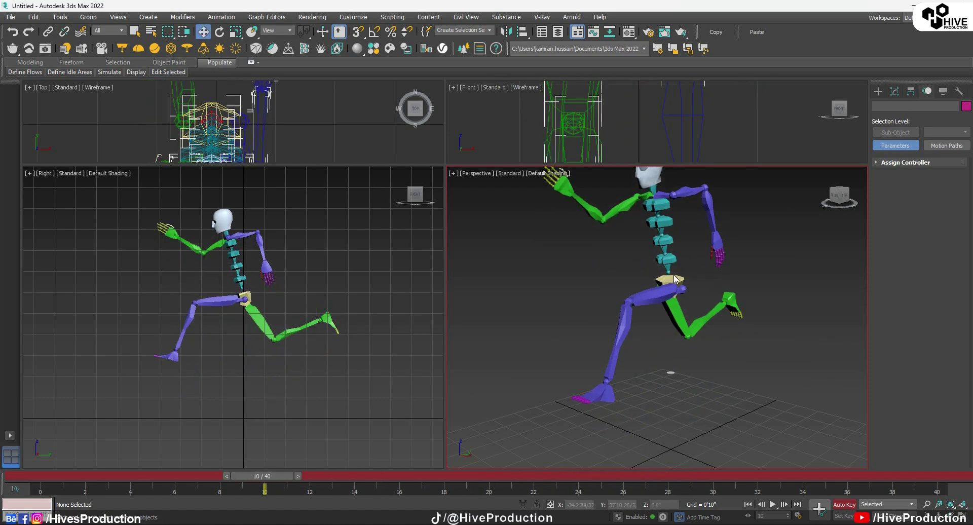
click(676, 339)
key(e)
middle_drag(670, 297, 655, 362)
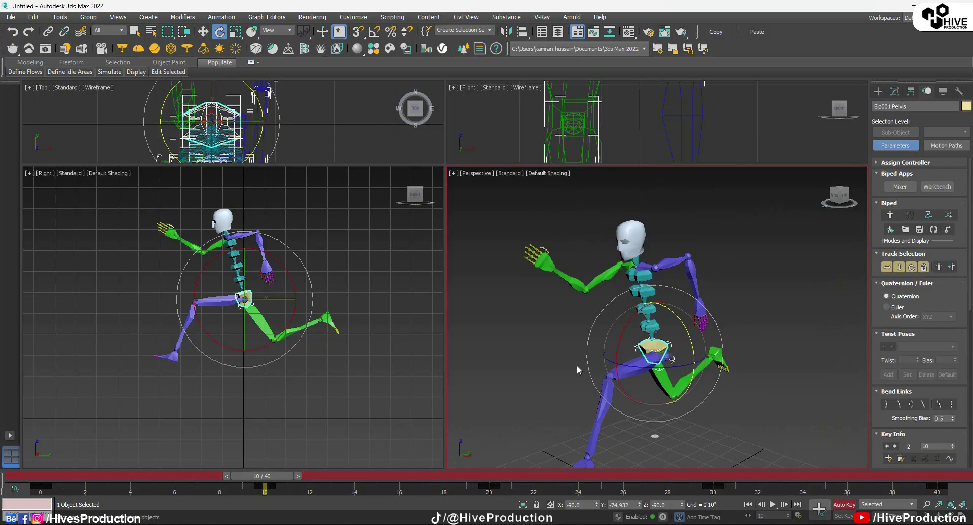
alt+middle_drag(578, 370, 638, 388)
drag(649, 380, 634, 382)
alt+middle_drag(614, 348, 662, 341)
scroll(662, 340, up, 4)
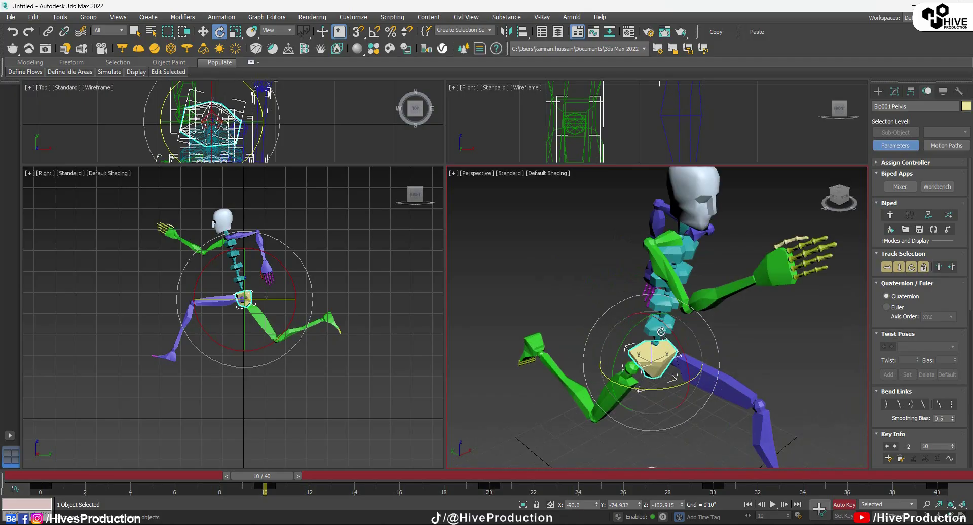
key(w)
click(668, 334)
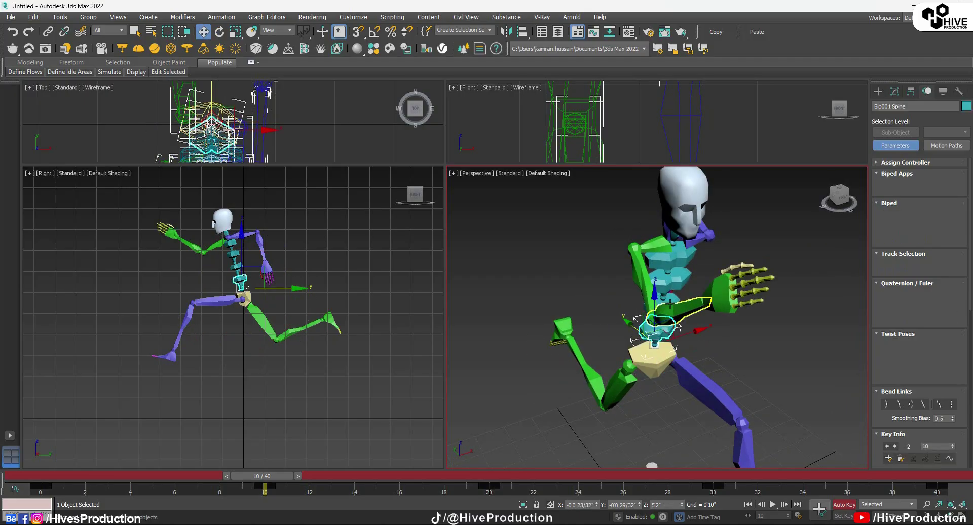
ctrl+click(669, 305)
ctrl+click(668, 280)
ctrl+click(667, 264)
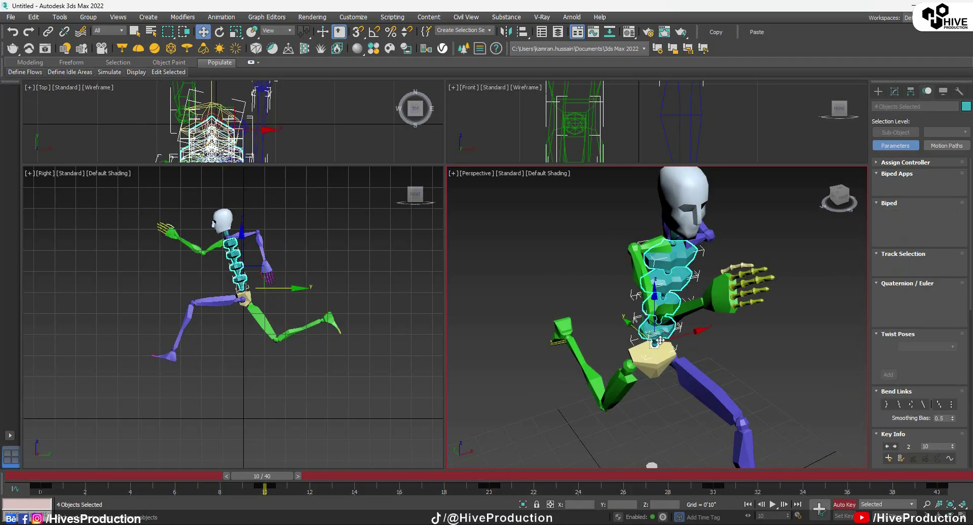
key(e)
scroll(710, 304, down, 2)
click(774, 351)
Step: Twist the top spine link Bip001 Spine3 around the vertical axis and turn the pelvis back about 26 degrees at frame 10
alt+middle_drag(775, 353, 609, 323)
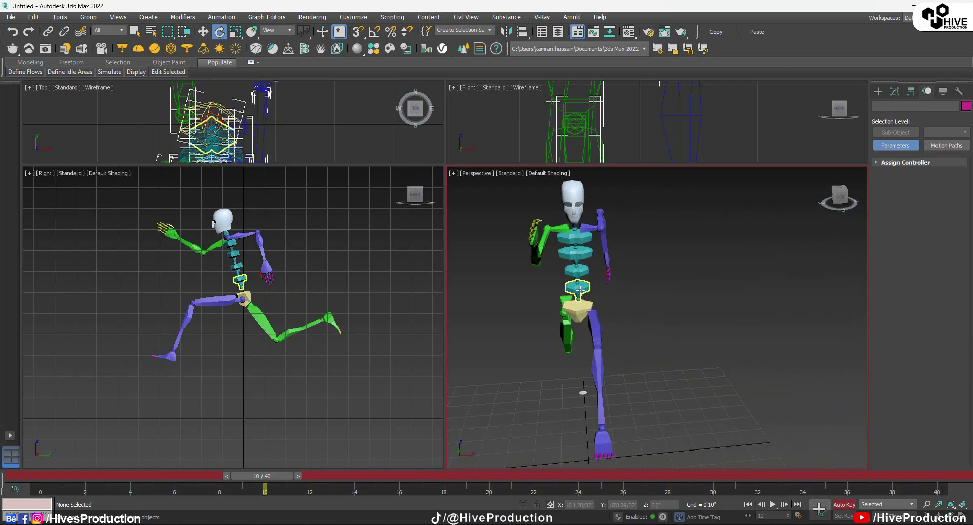
click(575, 237)
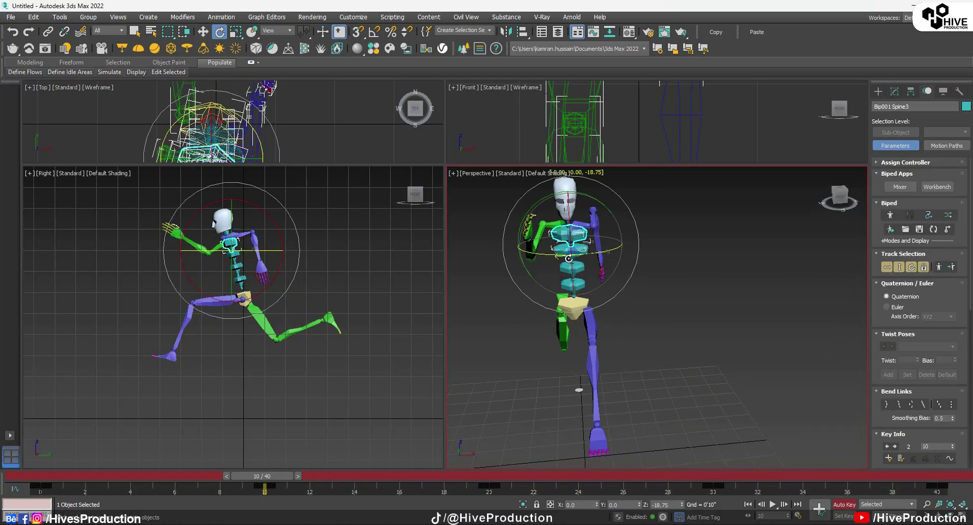
alt+middle_drag(578, 256, 567, 323)
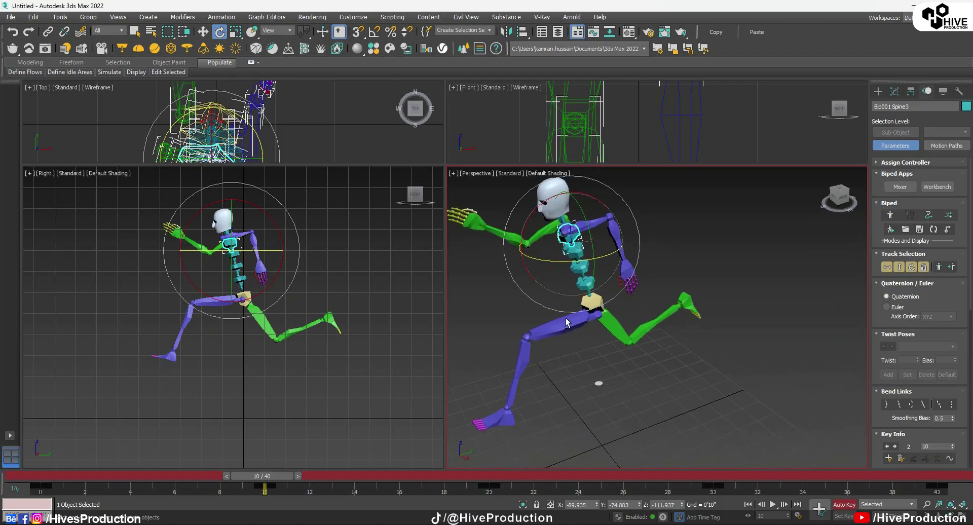
drag(577, 262, 591, 289)
click(597, 303)
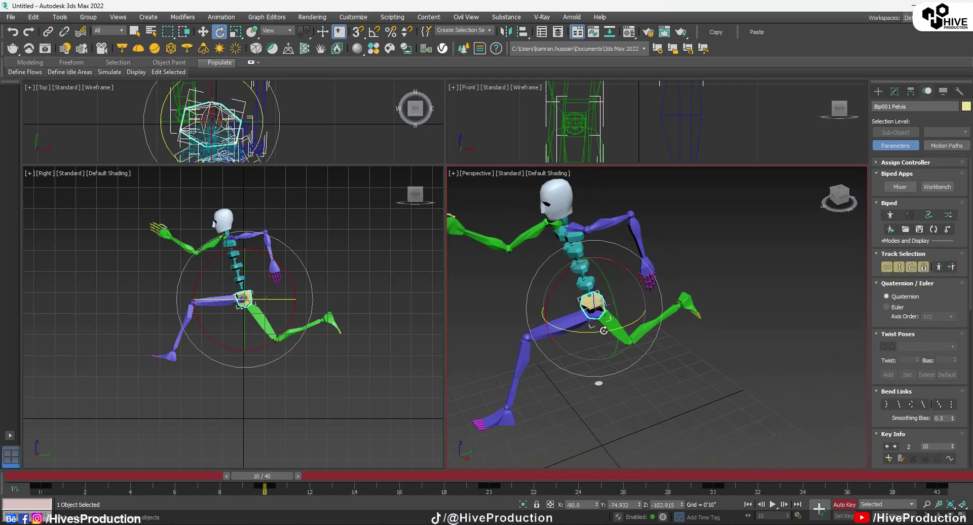
drag(603, 330, 587, 288)
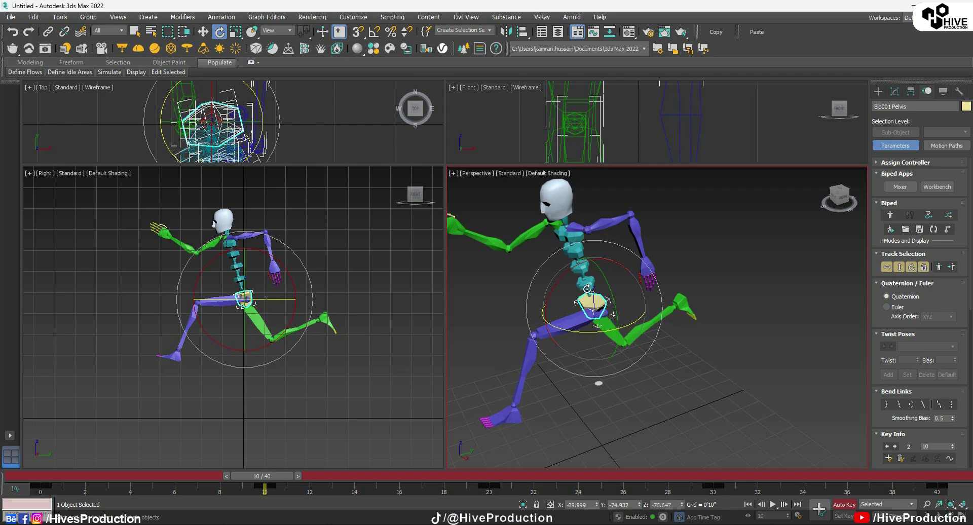
Step: Select the three lower spine links and twist them together about 6.5 degrees around the vertical axis
key(w)
click(582, 266)
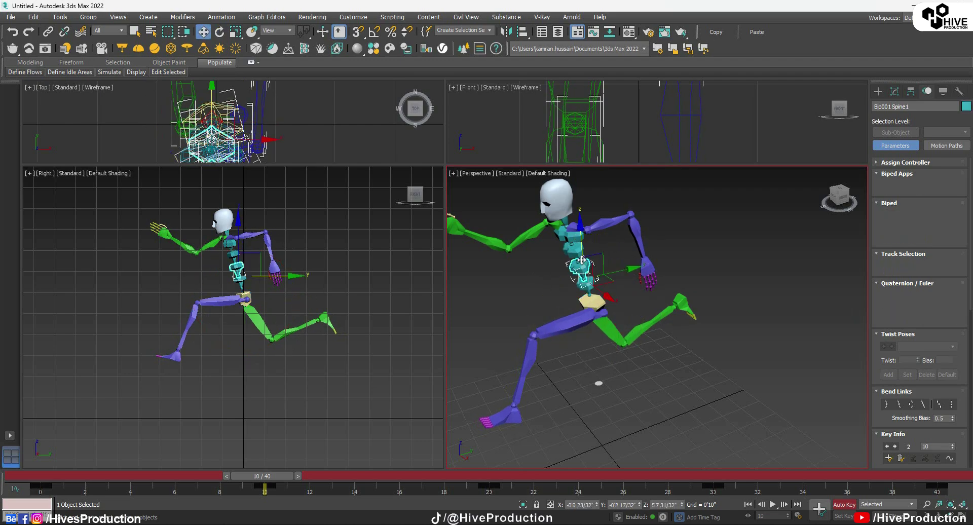
ctrl+click(575, 250)
ctrl+click(592, 303)
key(e)
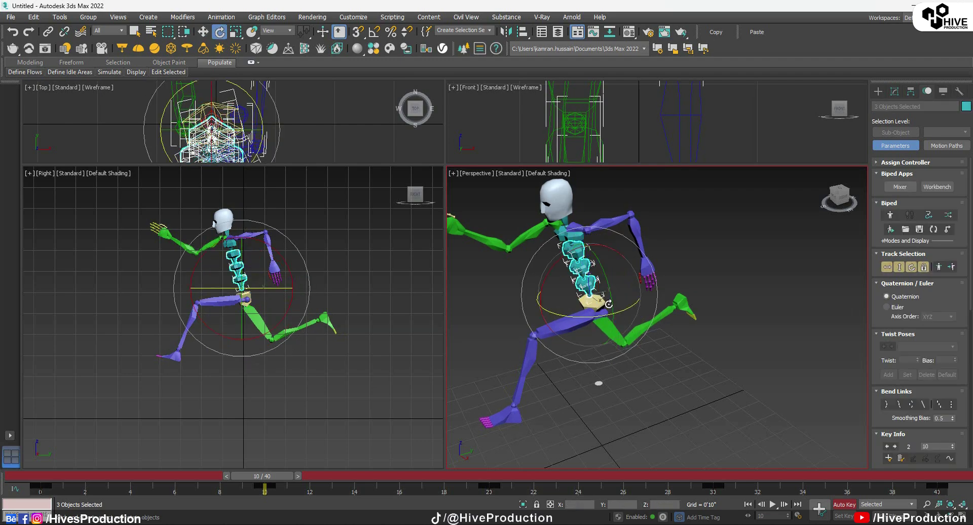
drag(601, 315, 606, 315)
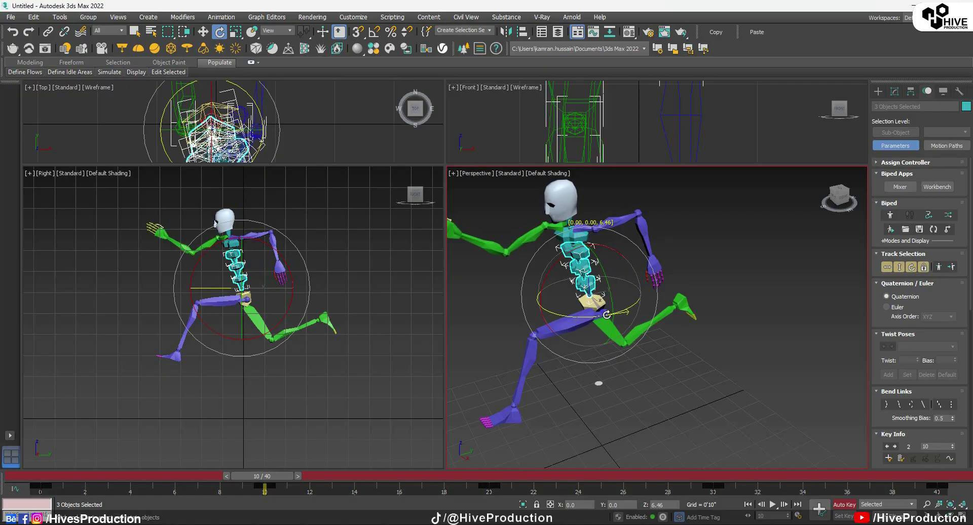
scroll(655, 370, down, 3)
click(659, 375)
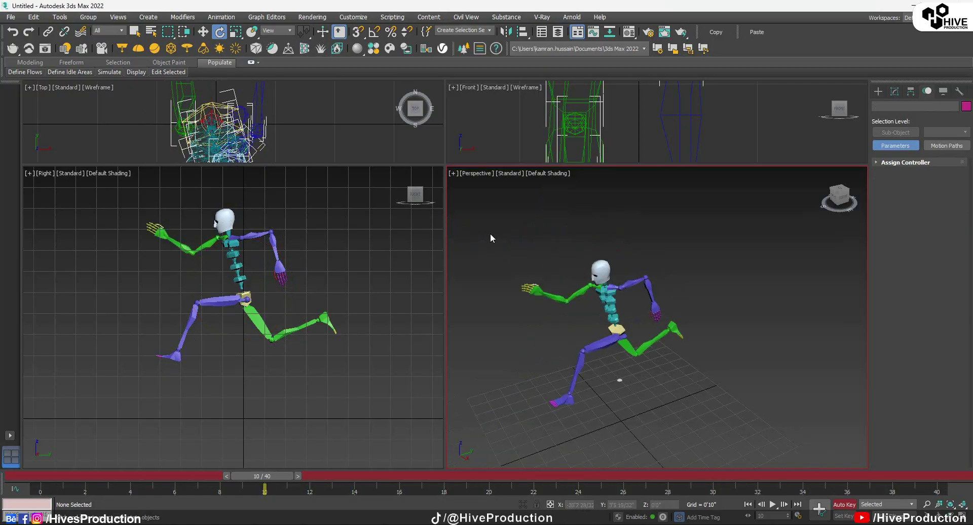
Step: Copy the entire biped's pose at frame 10 and paste it with Paste Pose Opposite at frame 30
drag(490, 233, 716, 442)
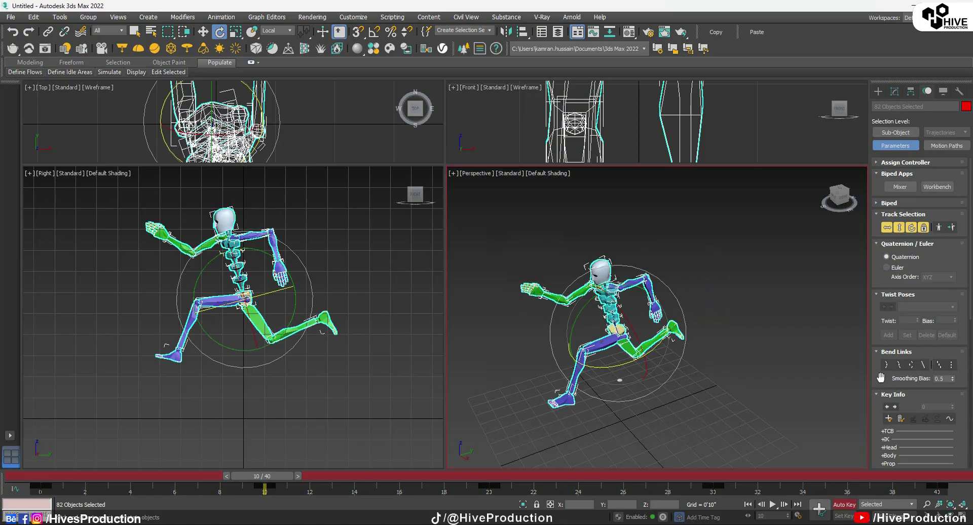
scroll(881, 378, down, 5)
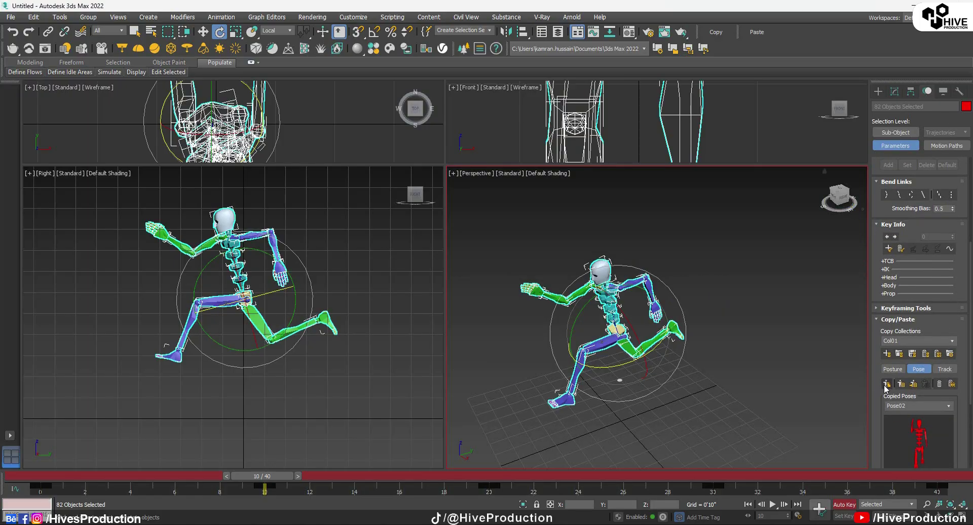
click(887, 386)
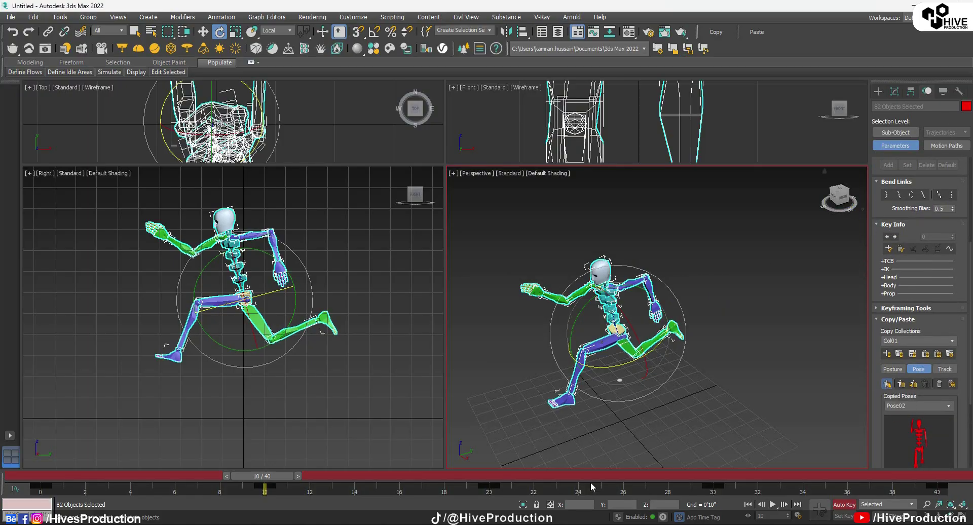
click(712, 476)
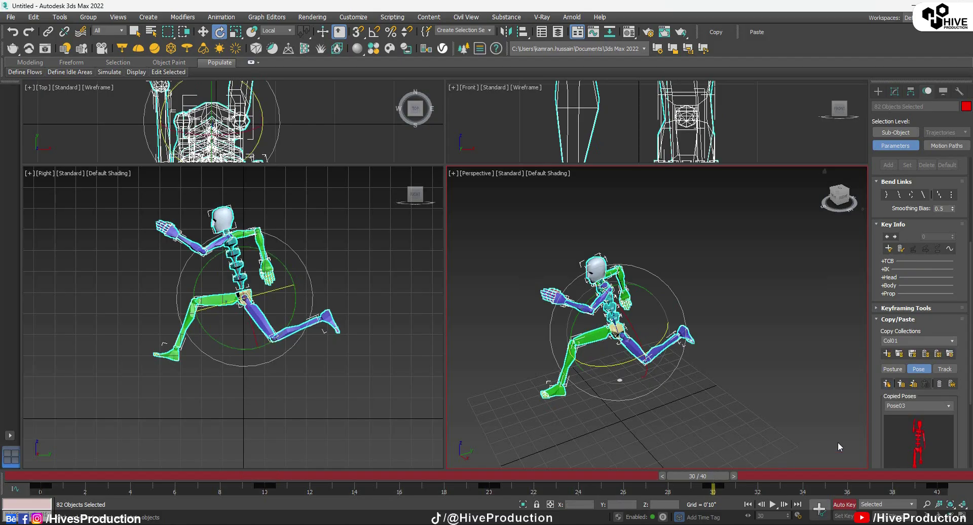
click(914, 388)
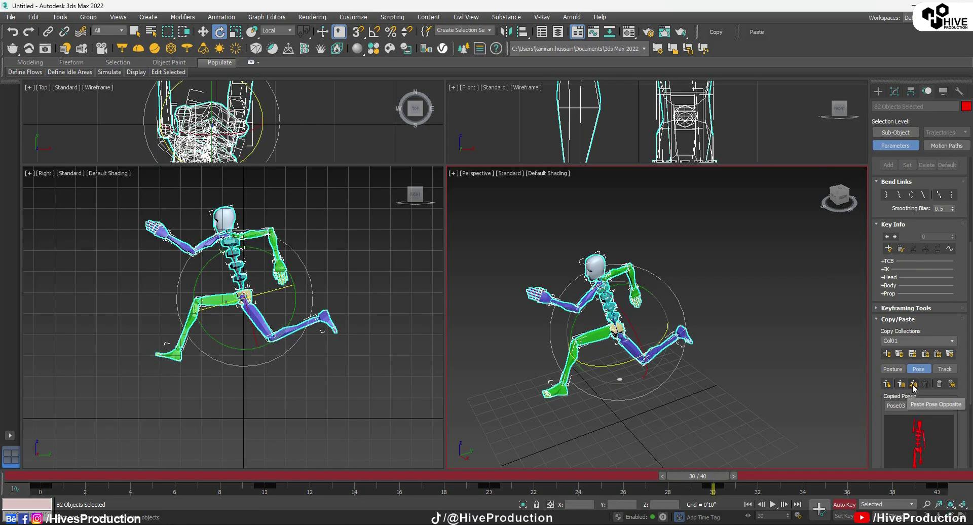
Step: Clear the selection, scrub the animation from frame 0 to frame 30 and examine the torso twist up close
drag(698, 476, 2, 492)
key(e)
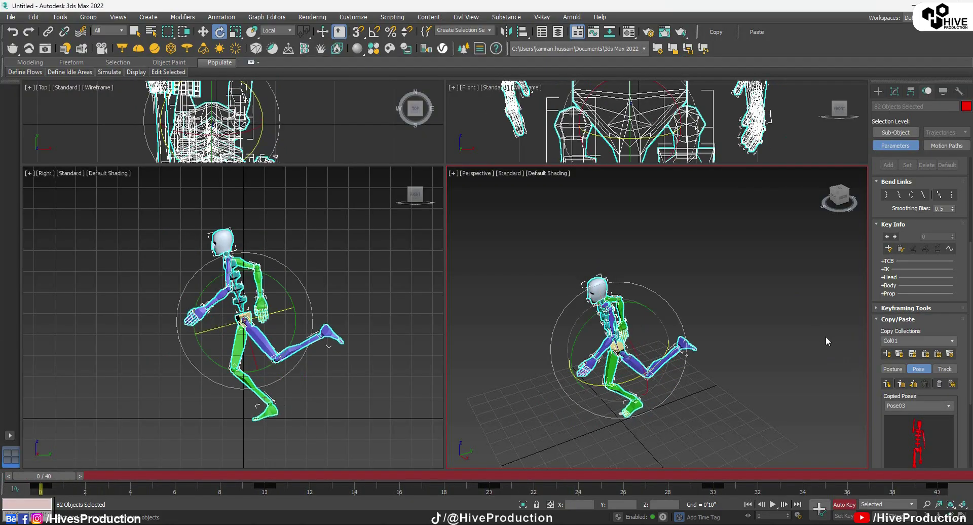
click(600, 401)
alt+middle_drag(601, 402, 629, 397)
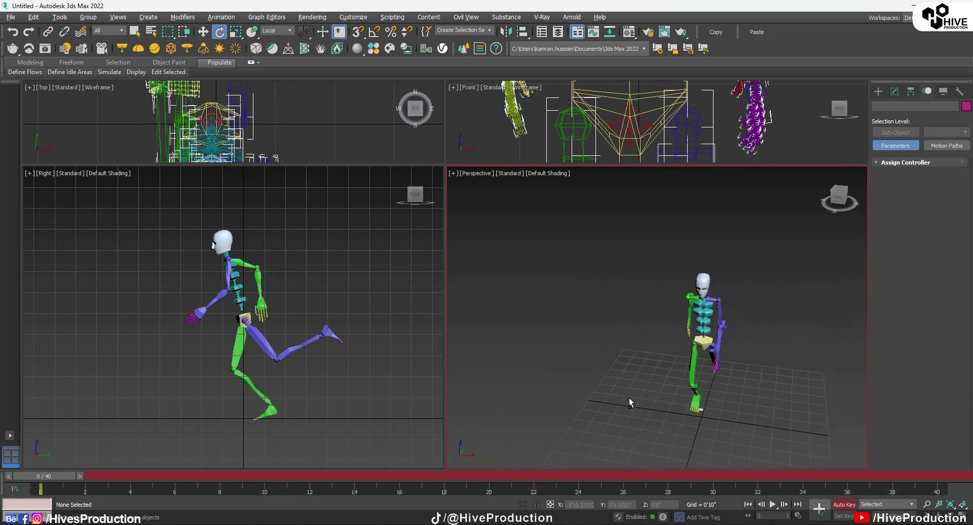
drag(56, 485, 219, 496)
drag(262, 506, 701, 514)
key(e)
scroll(728, 304, up, 3)
scroll(728, 304, up, 4)
middle_drag(728, 304, 642, 334)
scroll(583, 331, up, 3)
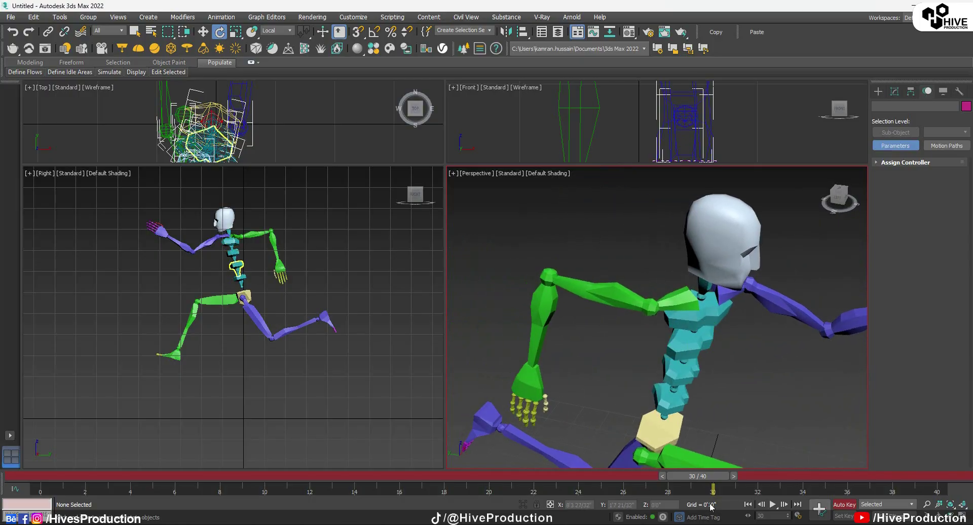
scroll(694, 438, down, 3)
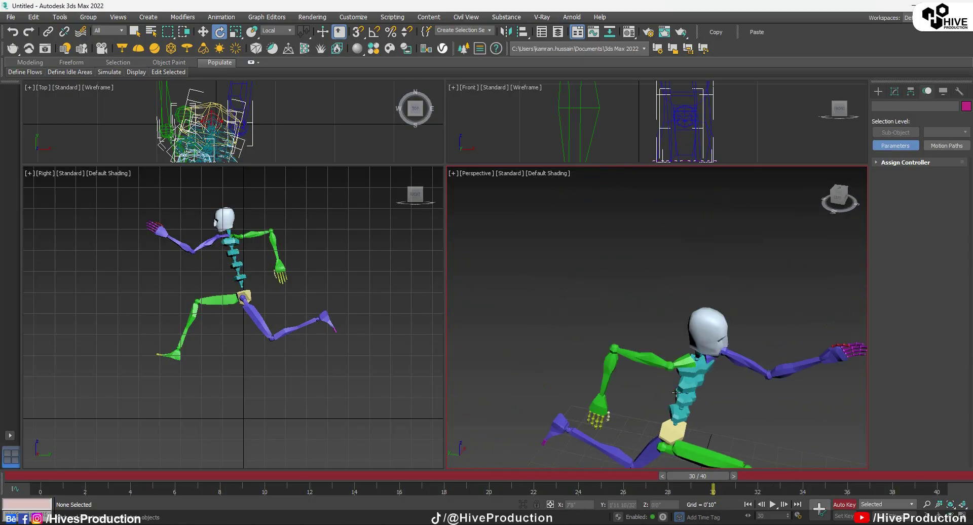
Step: Go to frame 10 and frame the biped's upper torso from the front, with the spine link Bip001 Spine2 ready for rotation
click(691, 381)
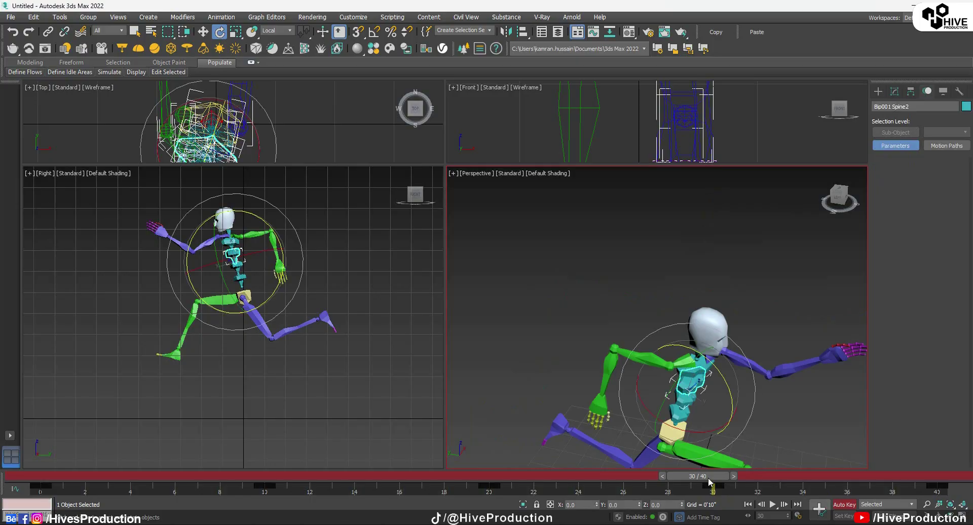
drag(707, 476, 279, 483)
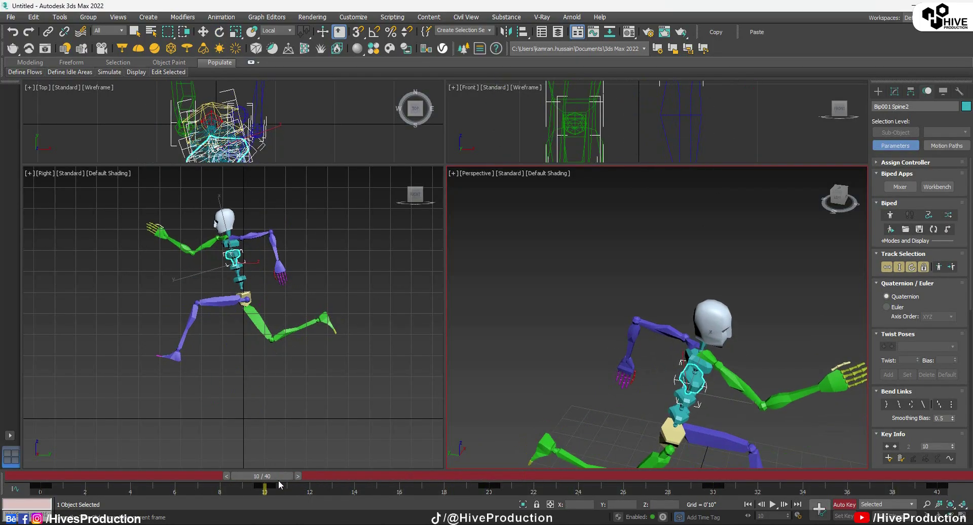
key(e)
alt+middle_drag(755, 382, 685, 370)
alt+middle_drag(766, 399, 706, 394)
scroll(707, 394, up, 3)
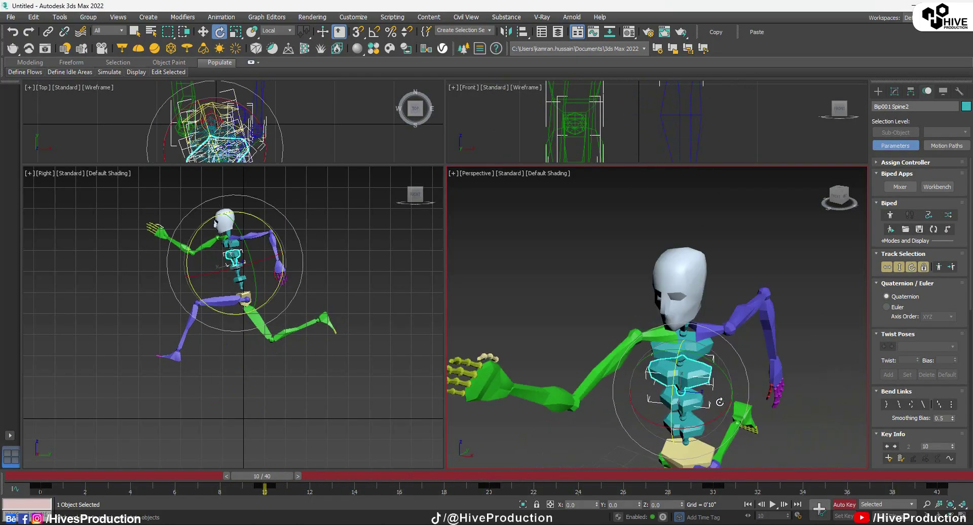
Step: Try rotating individual spine links, including Bip001 Spine1 and Bip001 Spine3, to adjust the torso twist at frame 10
drag(701, 426, 706, 421)
key(w)
click(697, 429)
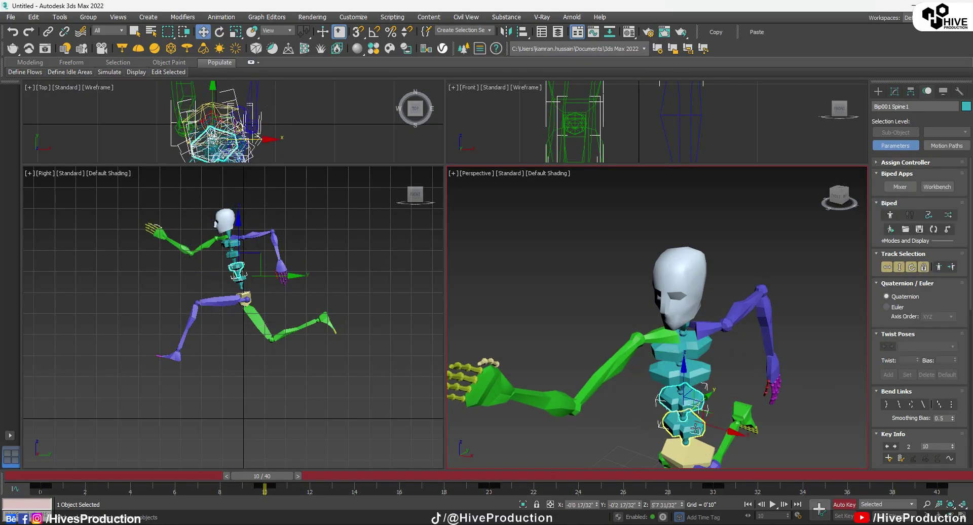
key(e)
drag(706, 452, 717, 451)
click(672, 360)
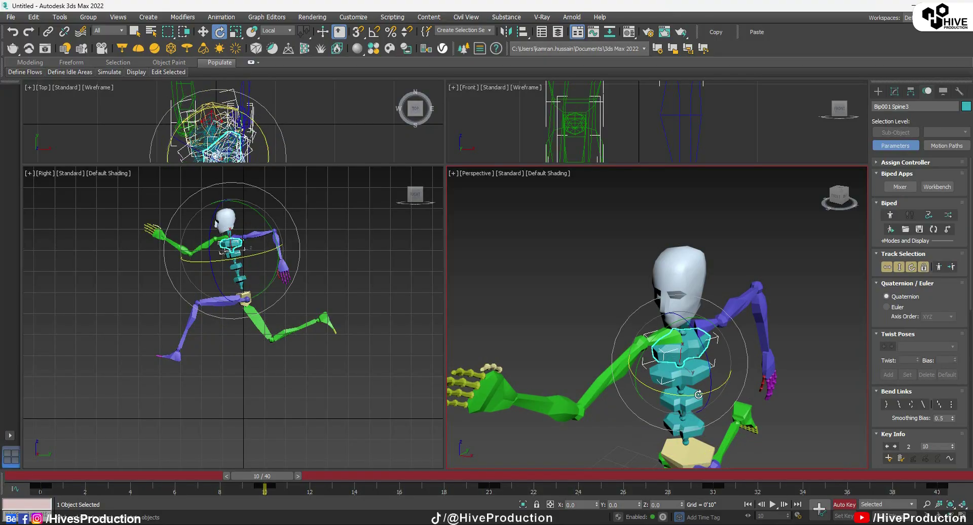
drag(679, 370, 682, 395)
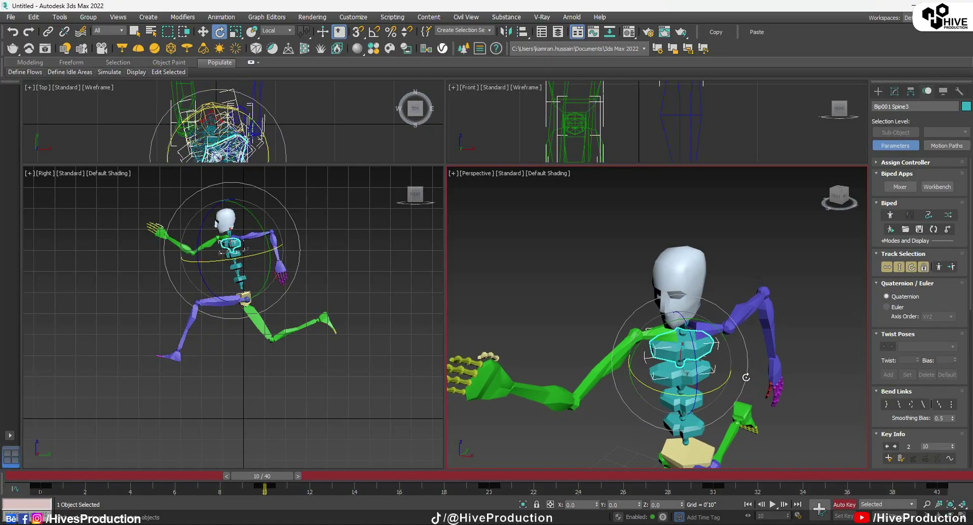
key(w)
scroll(719, 378, down, 3)
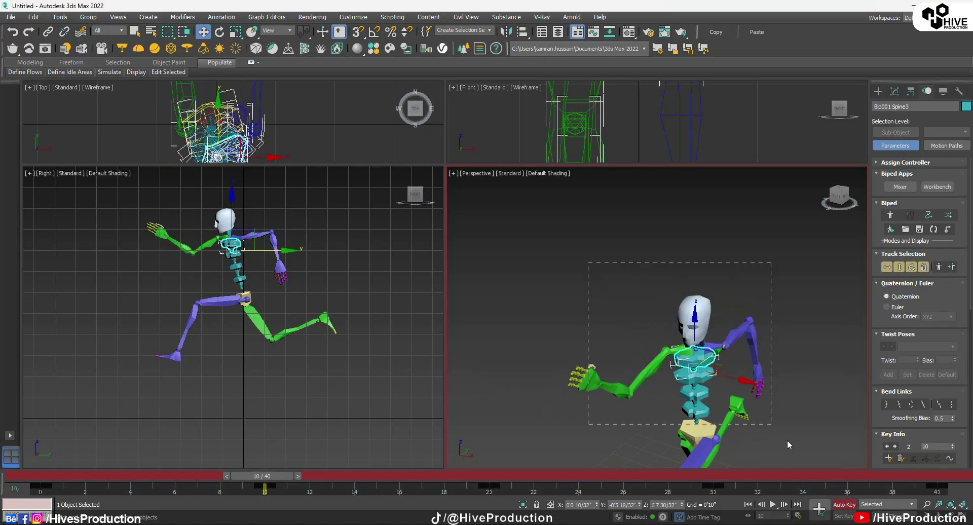
Step: Turn the biped's head about 12 degrees around its local X axis at frame 10
drag(612, 284, 613, 285)
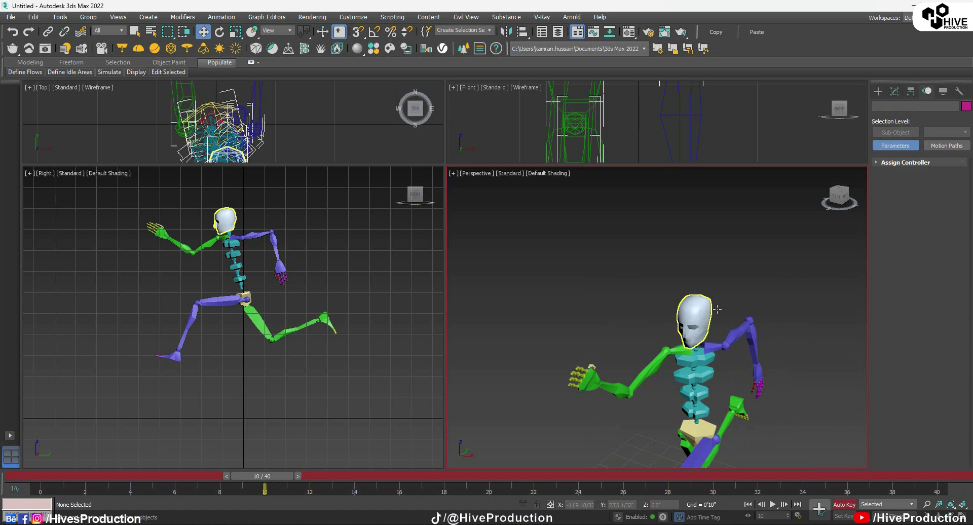
click(695, 319)
key(e)
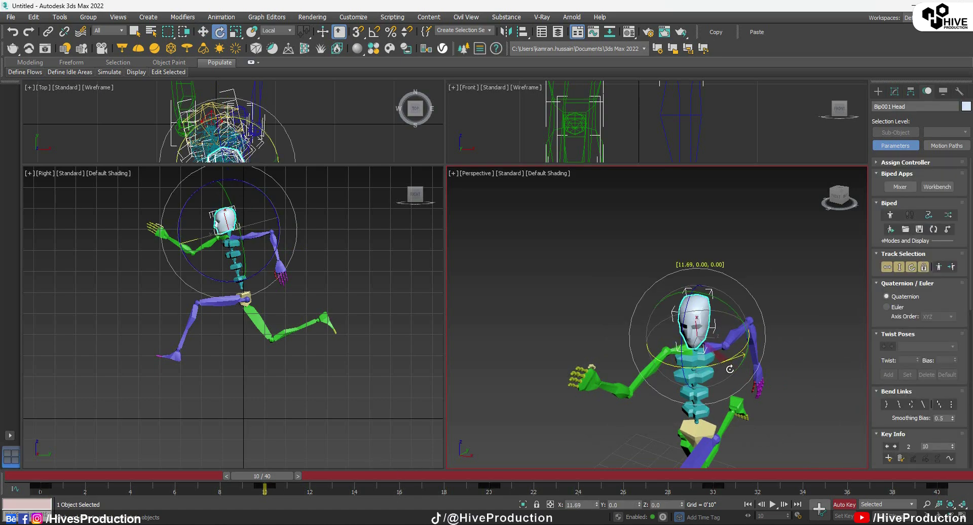
middle_drag(780, 378, 745, 336)
alt+middle_drag(745, 336, 720, 370)
scroll(720, 369, down, 2)
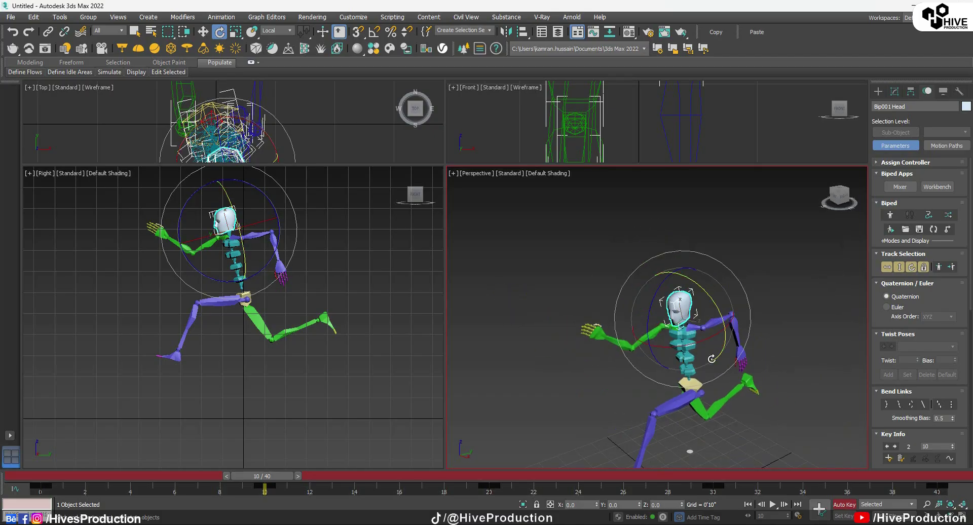
Step: Copy the entire biped's updated pose at frame 10 and apply it at frame 30 with Paste Pose Opposite
click(780, 331)
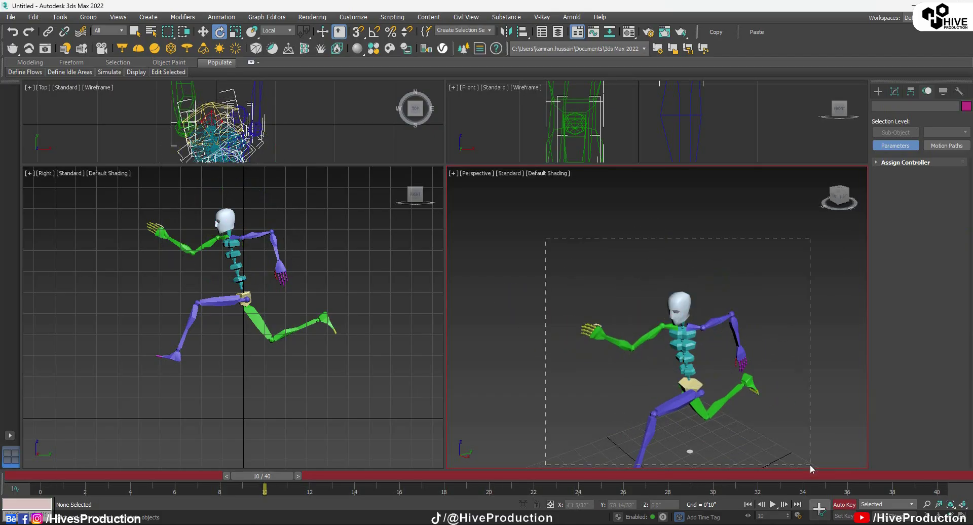
drag(810, 464, 810, 460)
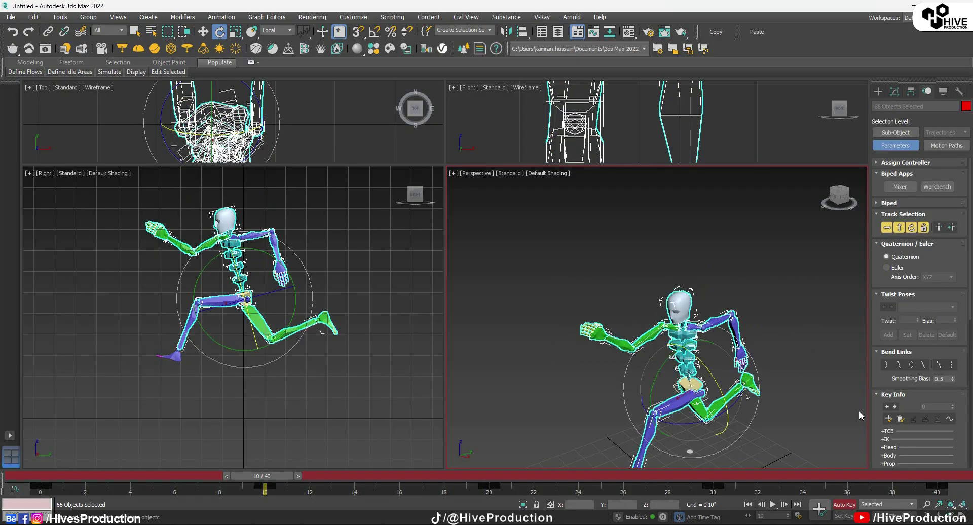
scroll(882, 405, down, 4)
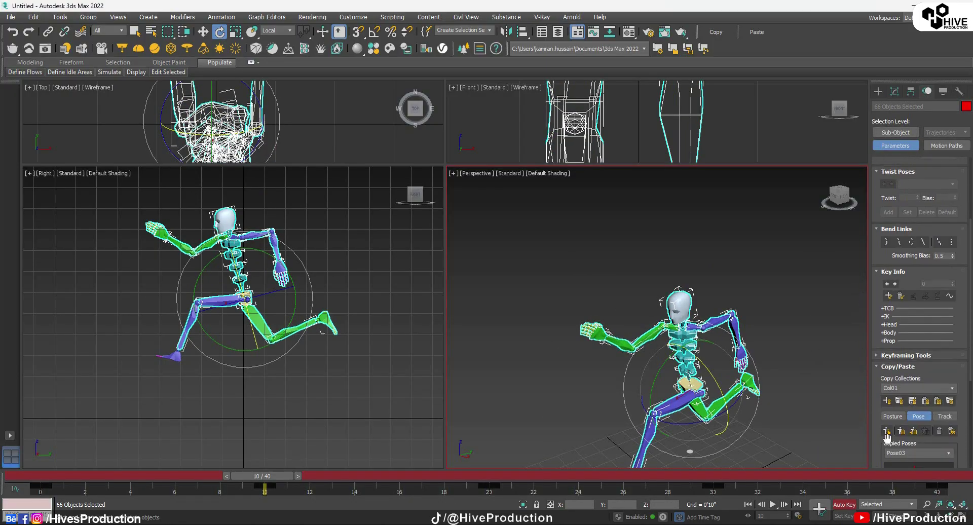
click(713, 477)
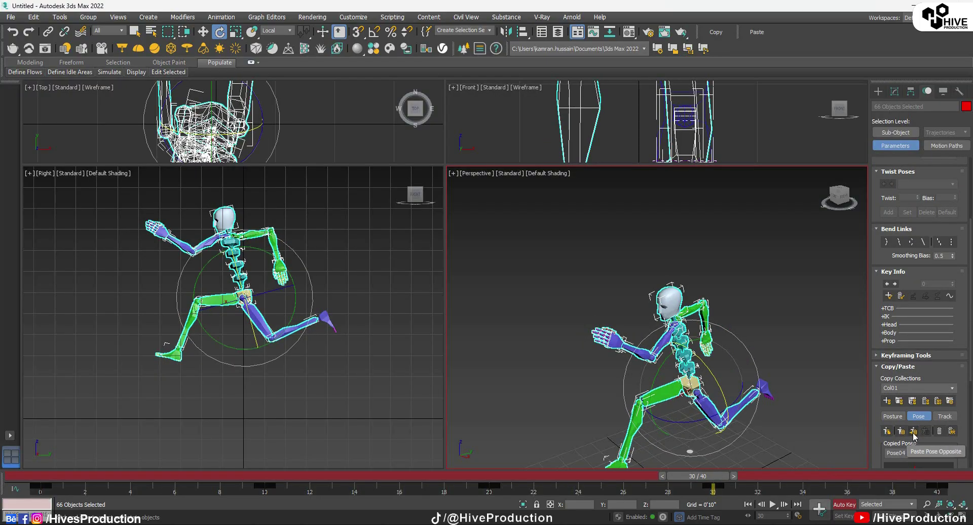
click(805, 431)
middle_drag(716, 430, 679, 382)
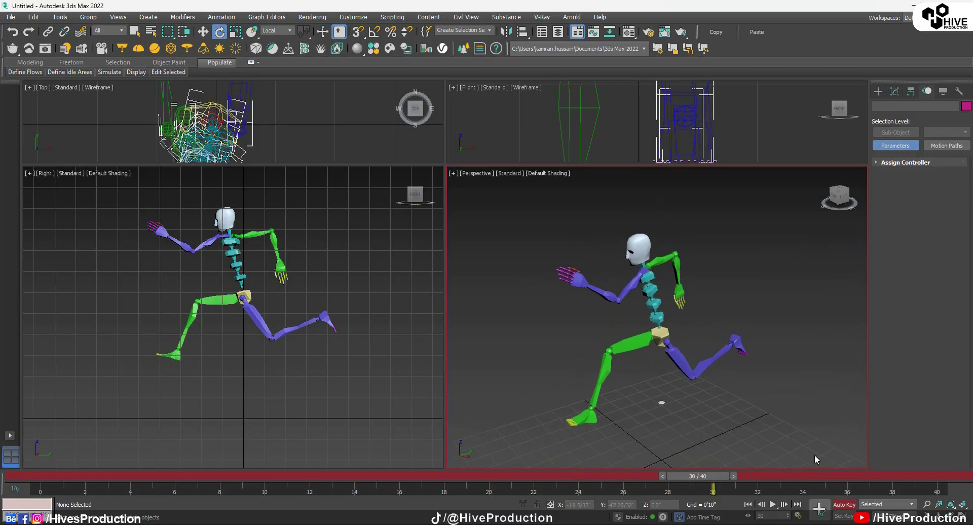
Step: Return to frame 0 with Auto Key off and re-scale the animation to an end time of 20 frames
drag(711, 478, 46, 488)
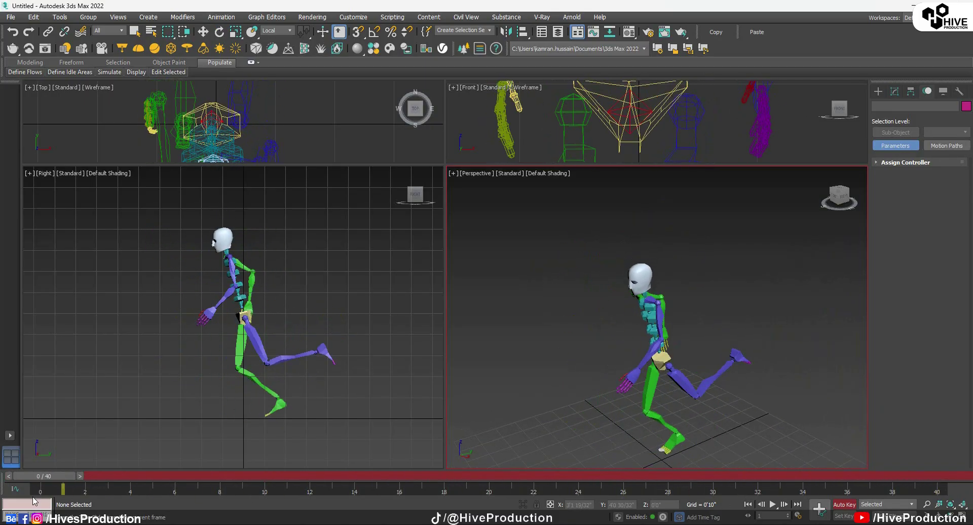
key(e)
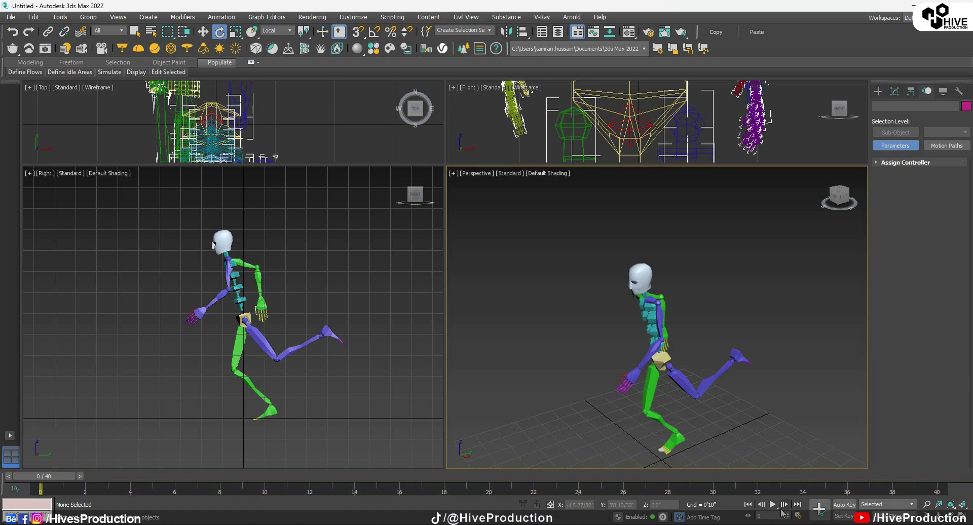
right_click(773, 505)
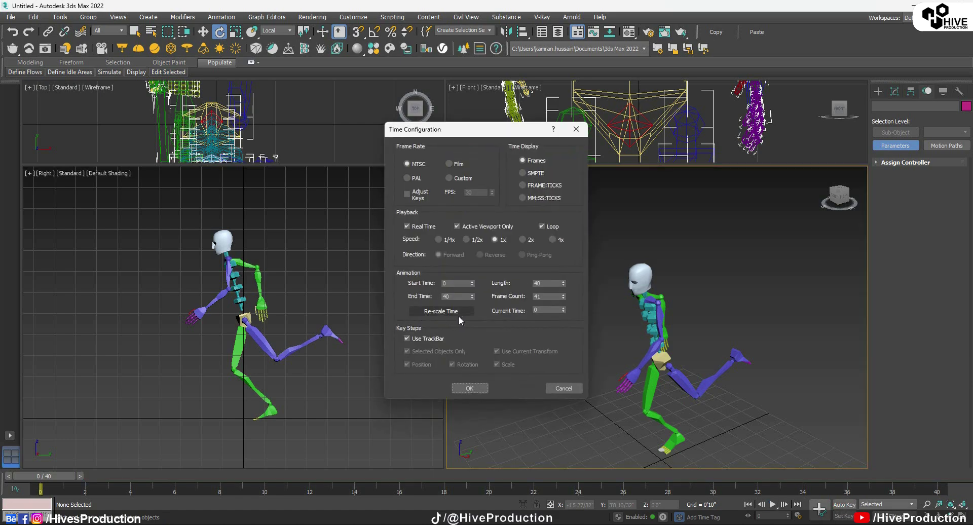
click(441, 311)
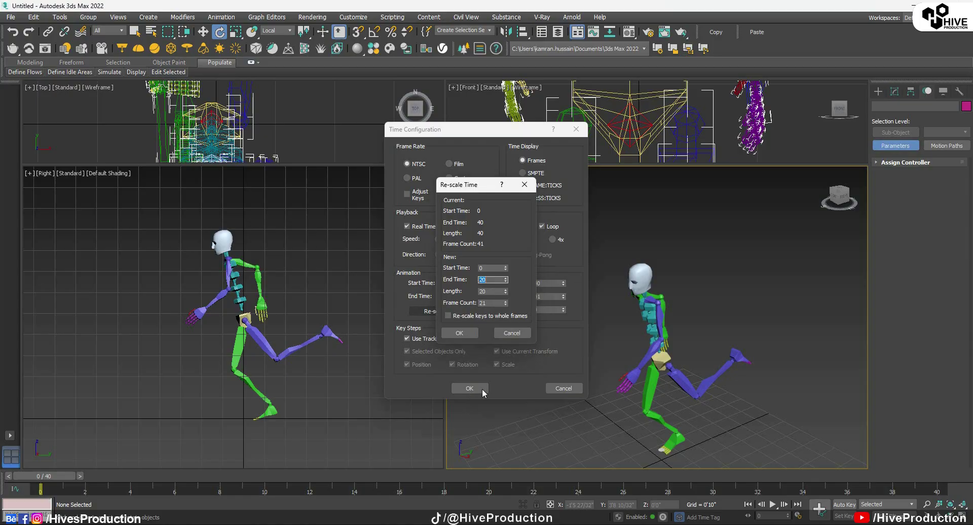
key(Return)
click(469, 388)
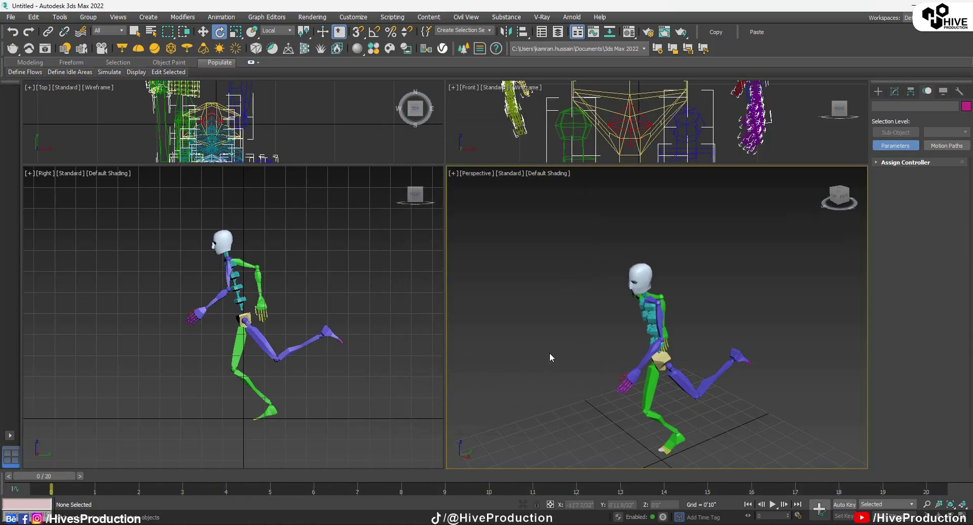
Step: Play the run cycle in a maximized Perspective view and examine the motion from the front and both sides
key(alt+w)
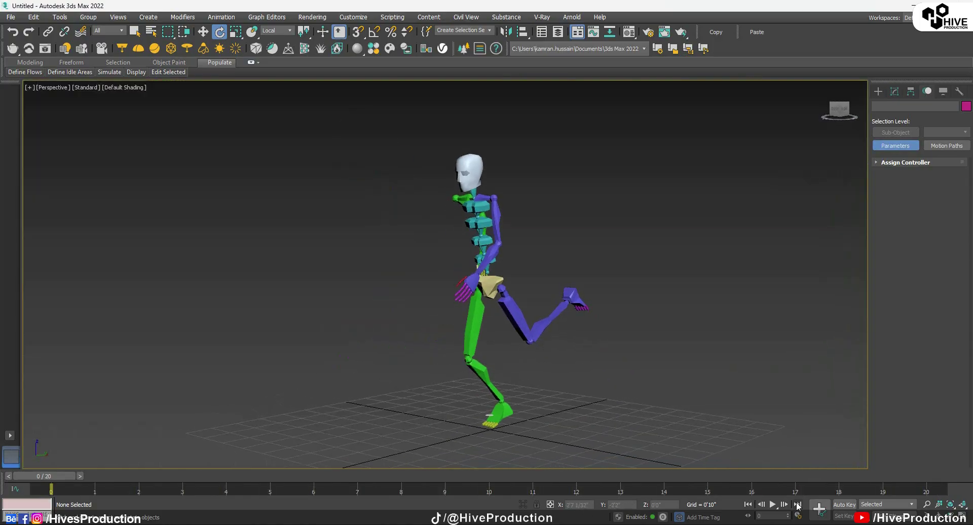
click(772, 504)
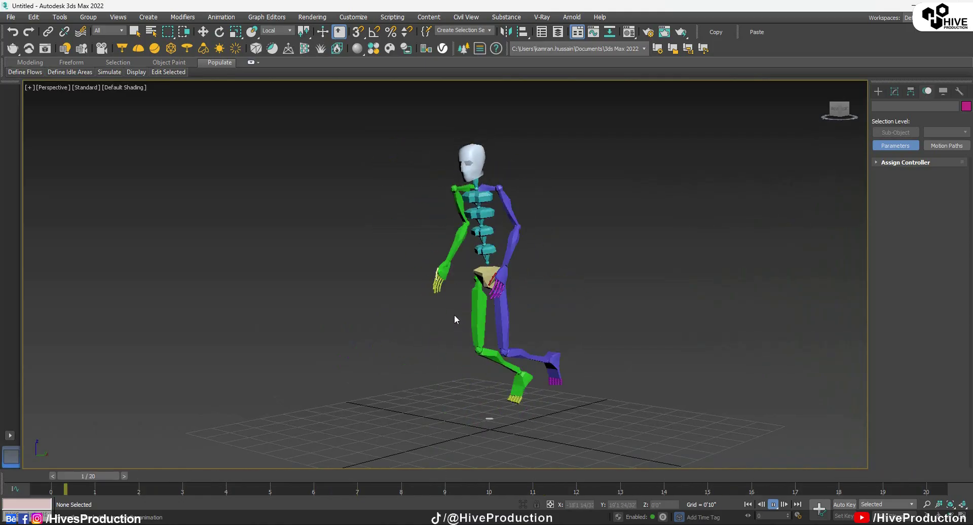
alt+middle_drag(454, 314, 512, 322)
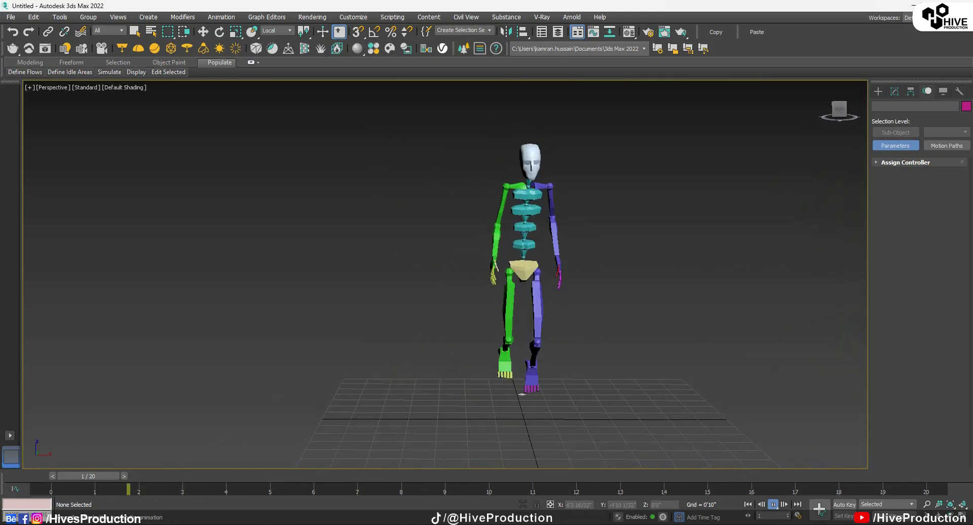
click(950, 517)
drag(436, 283, 510, 288)
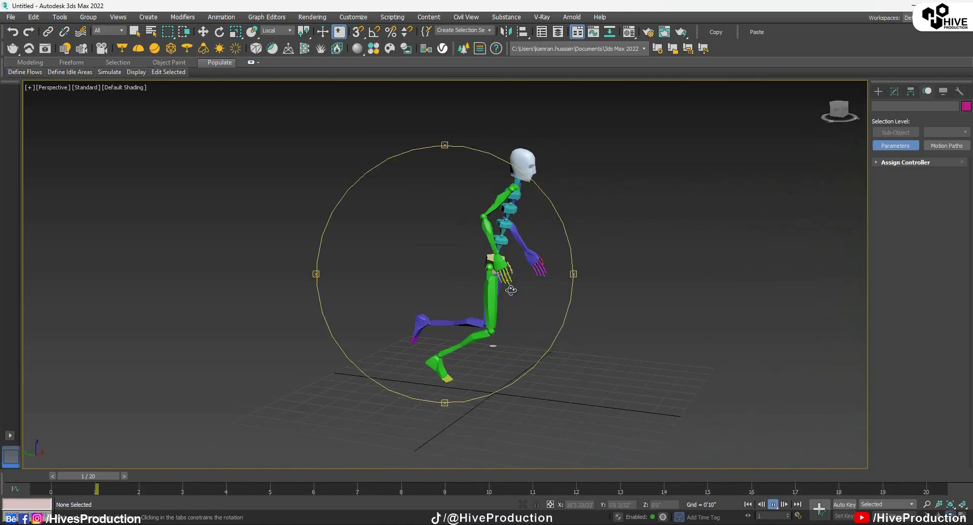
drag(533, 371, 389, 244)
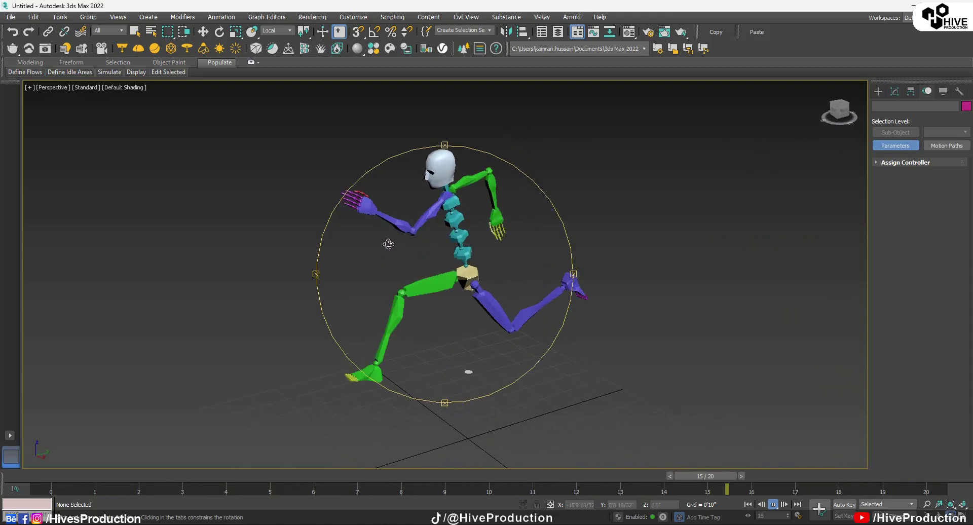
click(773, 504)
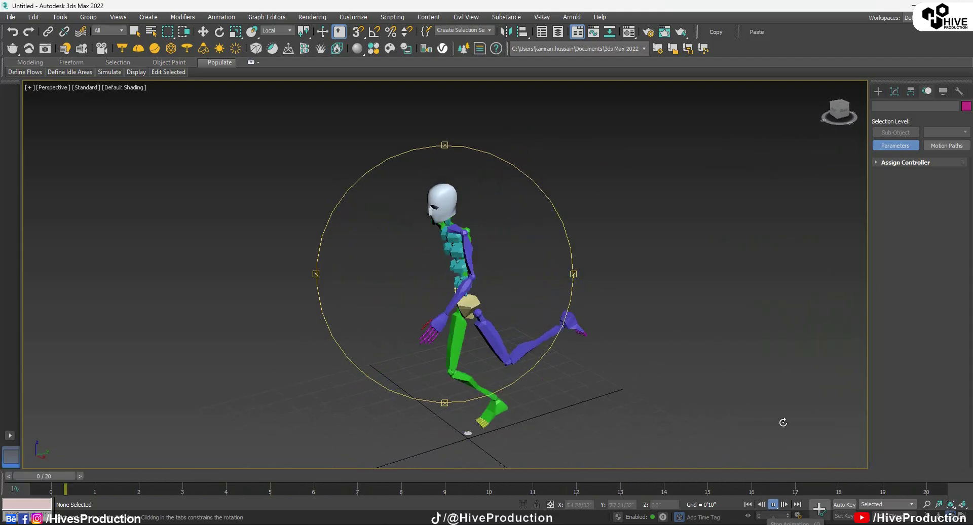